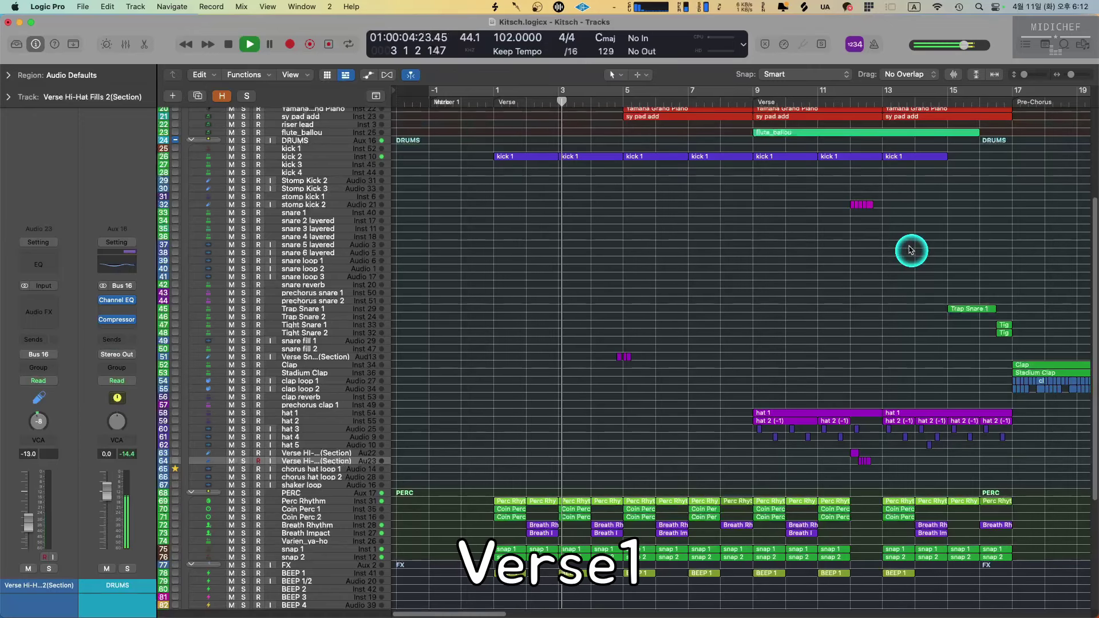
Select the percussion and FX regions across the verse and open their notes in the Piano Roll.
{"action": "left_click_drag", "start_coordinate": [515, 475], "coordinate": [976, 579]}
{"action": "double_click", "coordinate": [777, 500]}
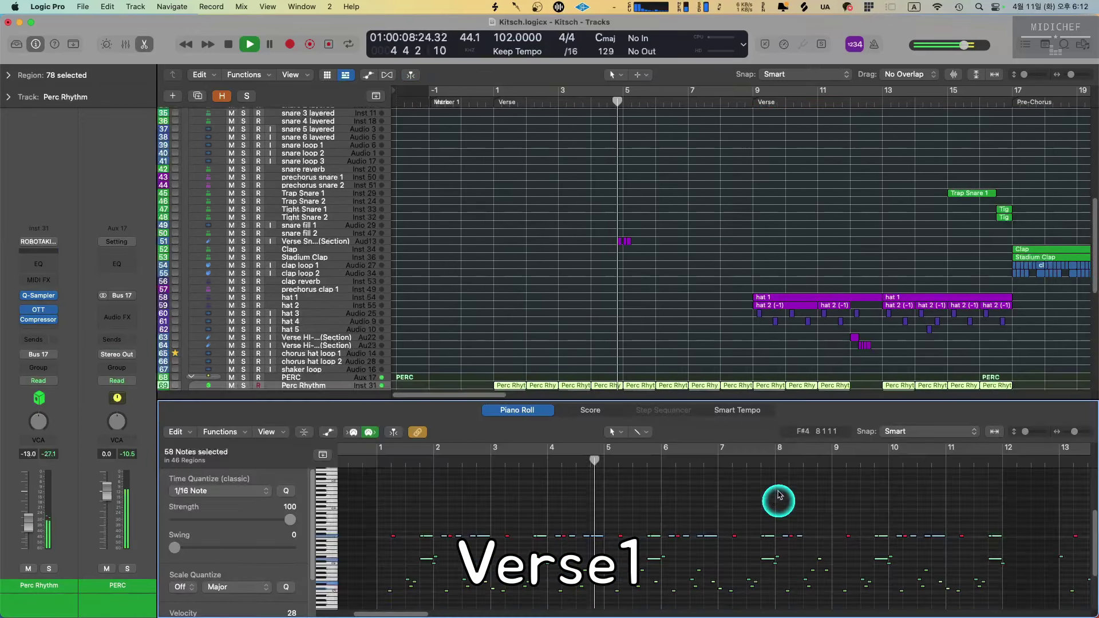
{"action": "scroll", "coordinate": [689, 490], "scroll_direction": "down", "scroll_amount": 3}
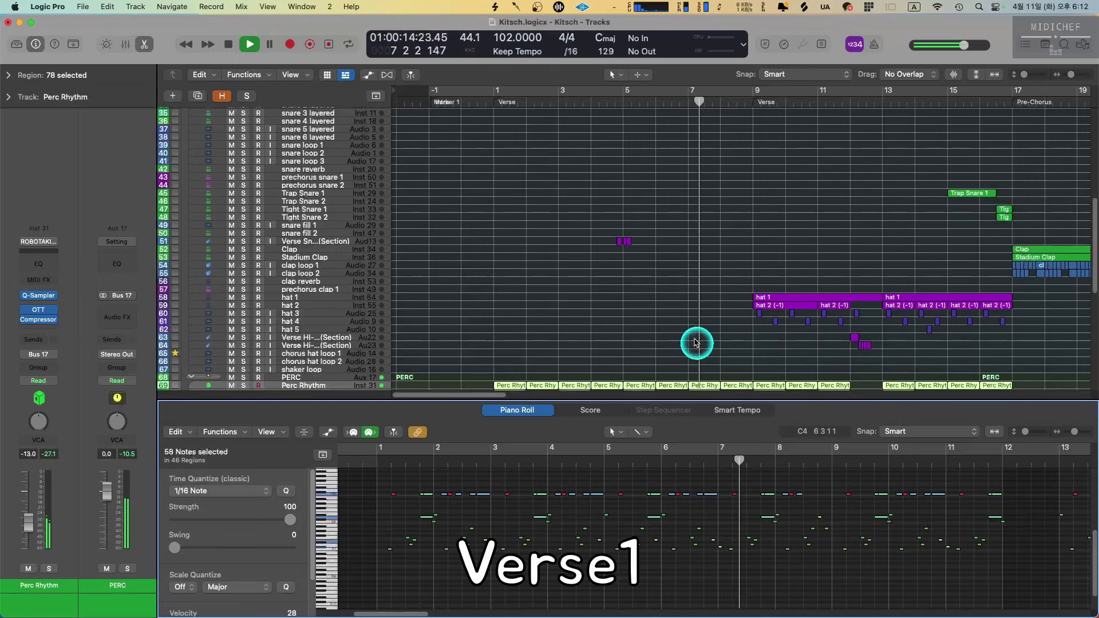
Select the Yamaha Grand Piano, sy pad add, flute_ballou and later kick 1 verse regions to examine their notes in the Piano Roll.
{"action": "scroll", "coordinate": [694, 343], "scroll_direction": "up", "scroll_amount": 6}
{"action": "left_click_drag", "start_coordinate": [973, 130], "coordinate": [687, 214]}
{"action": "scroll", "coordinate": [441, 610], "scroll_direction": "right", "scroll_amount": 5}
{"action": "scroll", "coordinate": [441, 610], "scroll_direction": "up", "scroll_amount": 3}
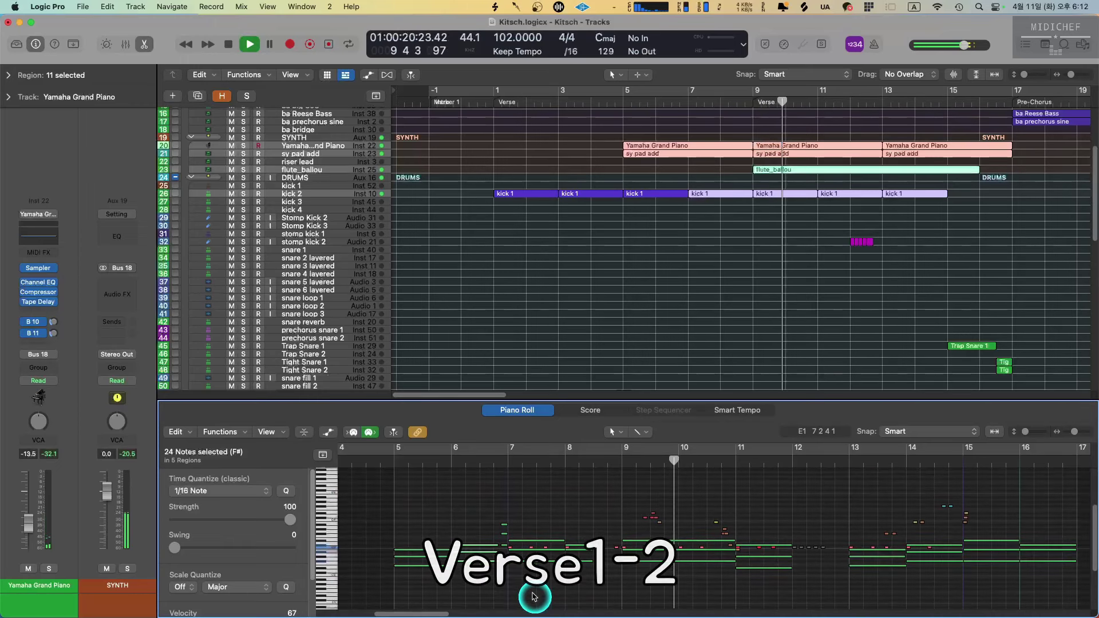
{"action": "mouse_move", "coordinate": [441, 613]}
{"action": "left_mouse_down"}
{"action": "mouse_move", "coordinate": [454, 614]}
{"action": "mouse_move", "coordinate": [441, 616]}
{"action": "left_mouse_up"}
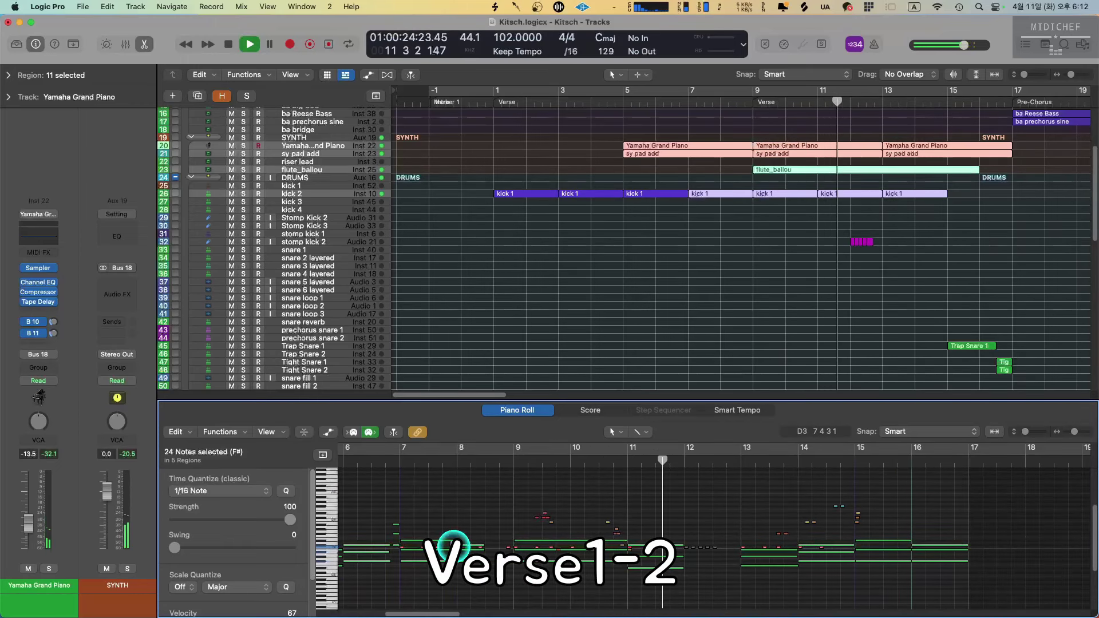
Deselect the regions, close the Piano Roll and resize the arrangement to show more bars on taller tracks.
{"action": "left_click", "coordinate": [824, 350]}
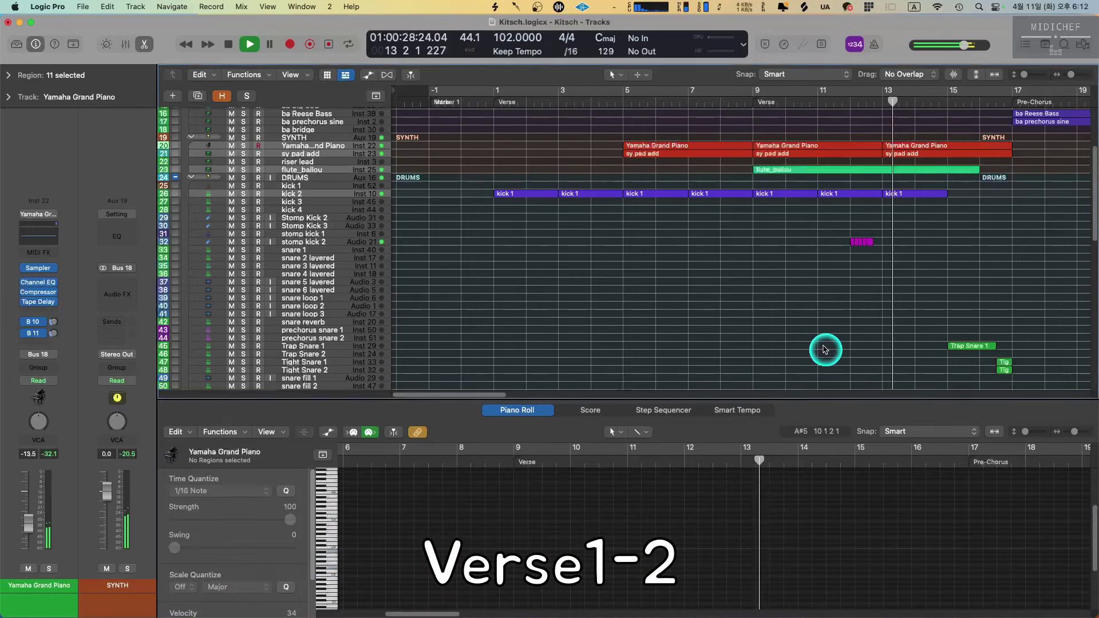
{"action": "key", "text": "e"}
{"action": "key", "text": "super+Left"}
{"action": "key", "text": "super+Left"}
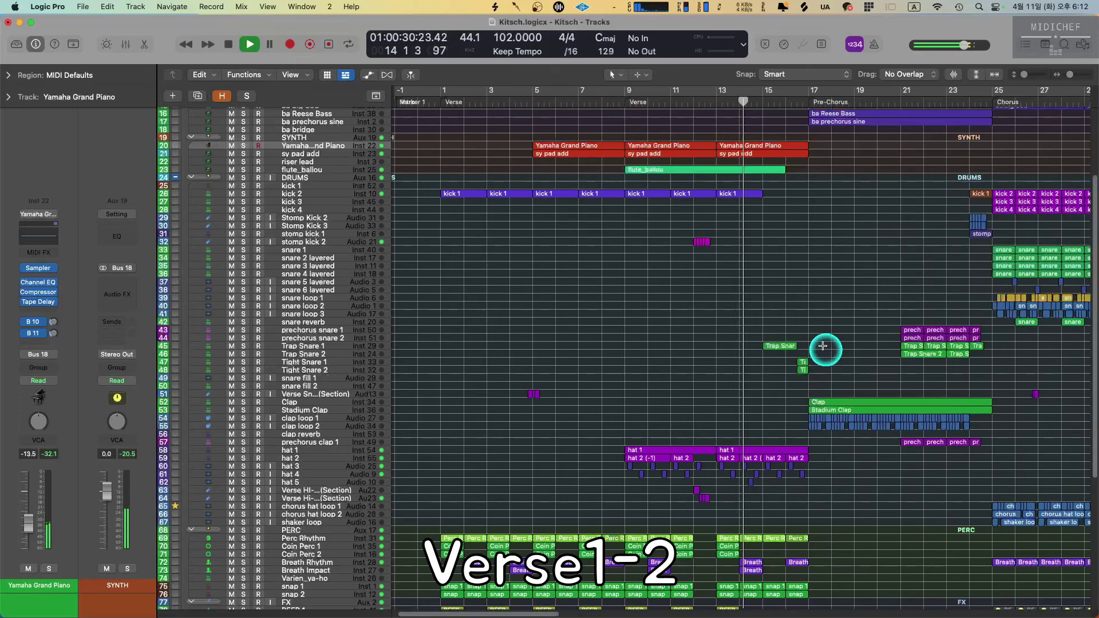
{"action": "key", "text": "super+Down"}
{"action": "key", "text": "super+Down"}
{"action": "key", "text": "super+Down"}
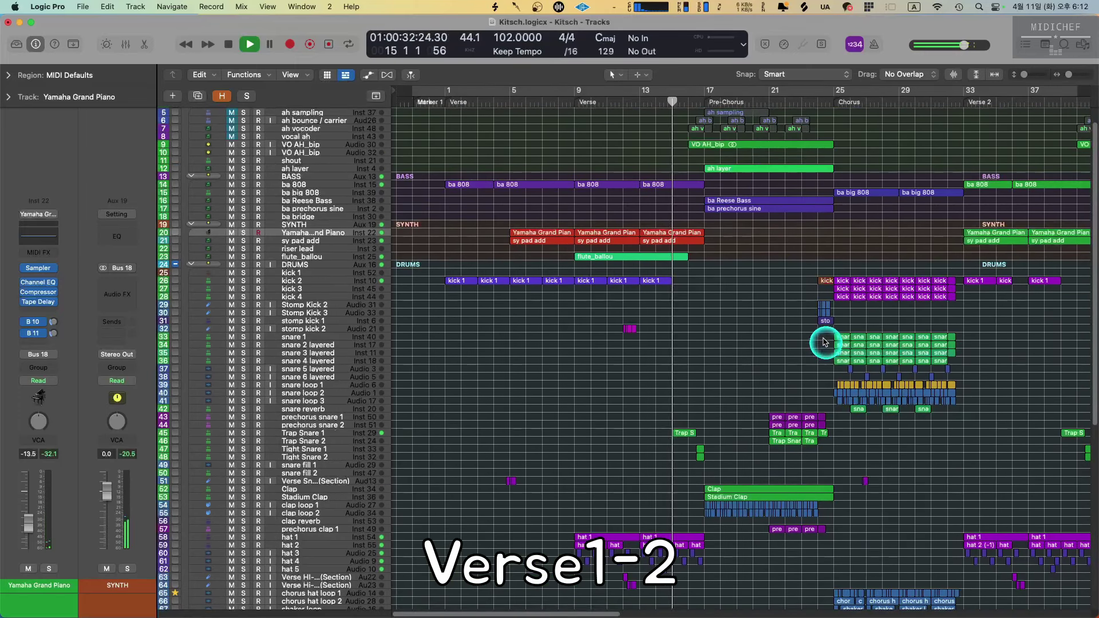
{"action": "key", "text": "super+Down"}
{"action": "key", "text": "super+Down"}
{"action": "key", "text": "super+Down"}
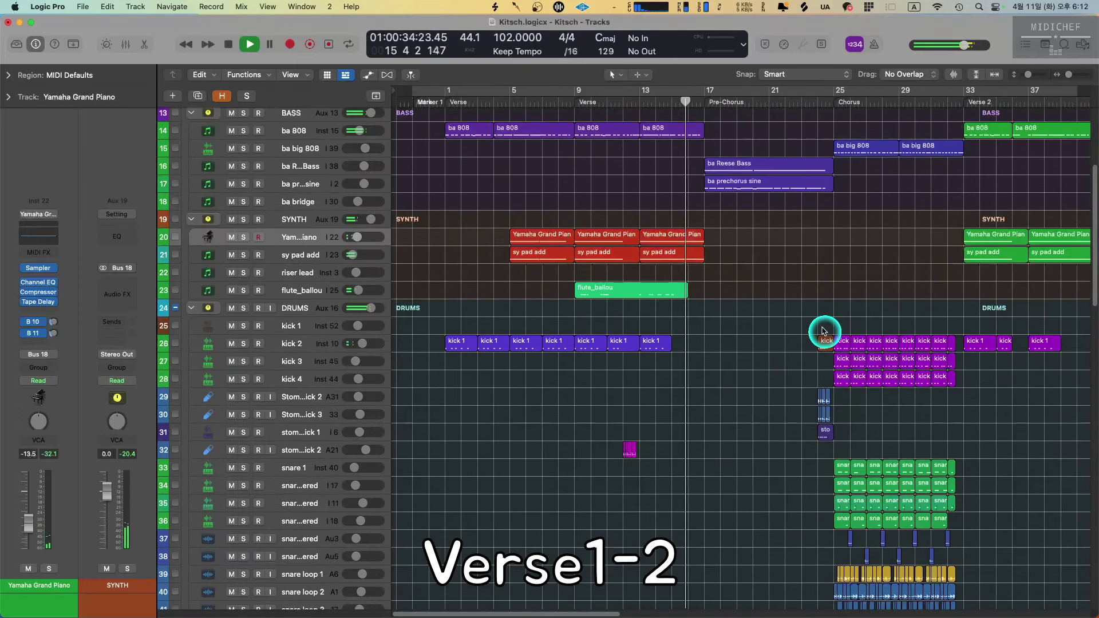
{"action": "scroll", "coordinate": [744, 412], "scroll_direction": "right", "scroll_amount": 3}
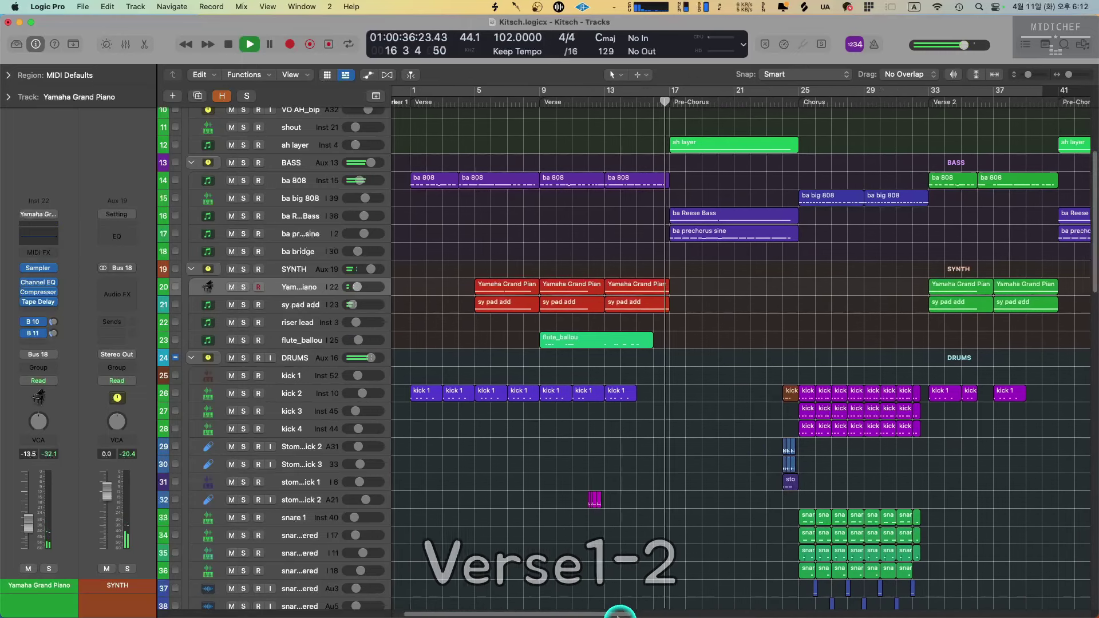
Open the first Pre-Chorus regions of ba Reese Bass and ba prechorus sine together in the Piano Roll.
{"action": "scroll", "coordinate": [662, 497], "scroll_direction": "up", "scroll_amount": 3}
{"action": "left_click_drag", "start_coordinate": [724, 397], "coordinate": [662, 274]}
{"action": "double_click", "coordinate": [658, 270]}
{"action": "left_click_drag", "start_coordinate": [501, 612], "coordinate": [485, 615]}
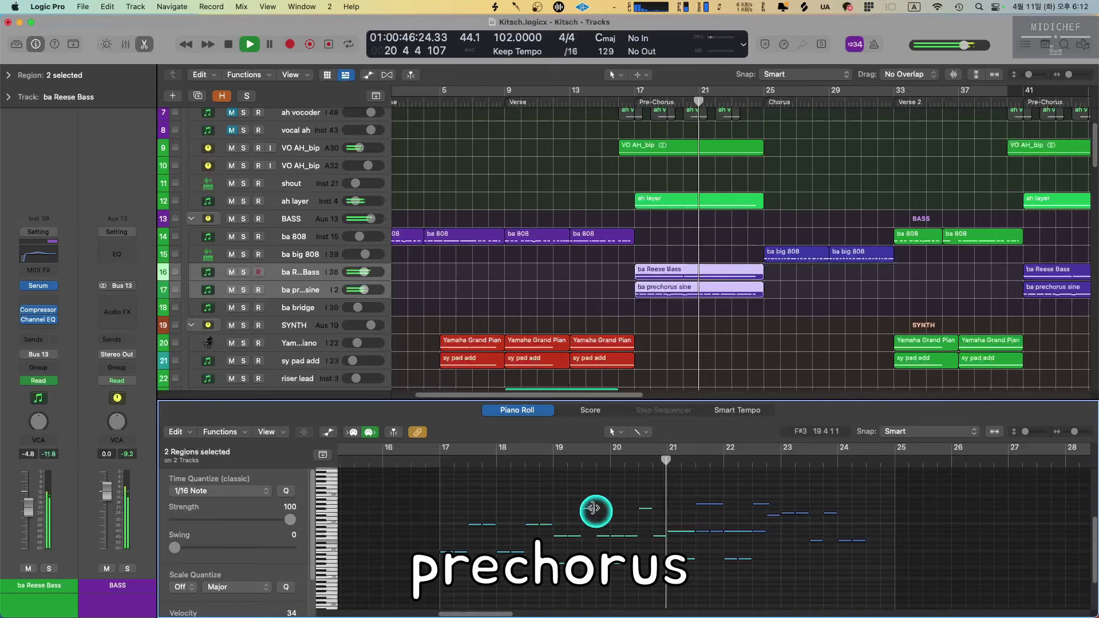
Close the Piano Roll and examine the drum, percussion and FX tracks of the Pre-Chorus during playback.
{"action": "key", "text": "e"}
{"action": "scroll", "coordinate": [706, 454], "scroll_direction": "down", "scroll_amount": 5}
{"action": "scroll", "coordinate": [696, 545], "scroll_direction": "down", "scroll_amount": 15}
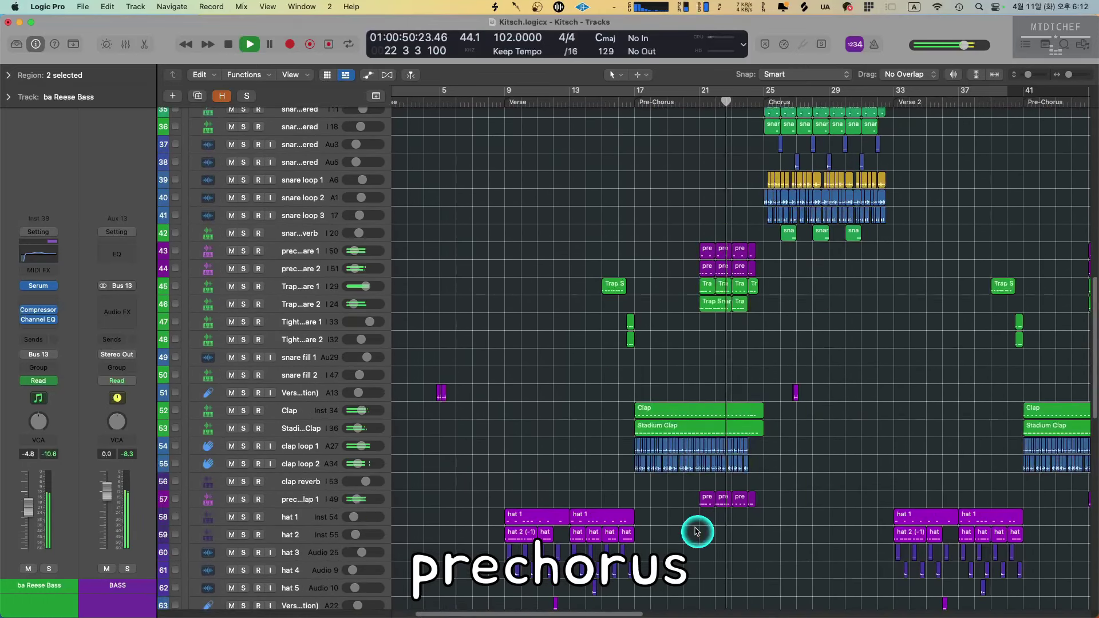
{"action": "scroll", "coordinate": [696, 532], "scroll_direction": "down", "scroll_amount": 4}
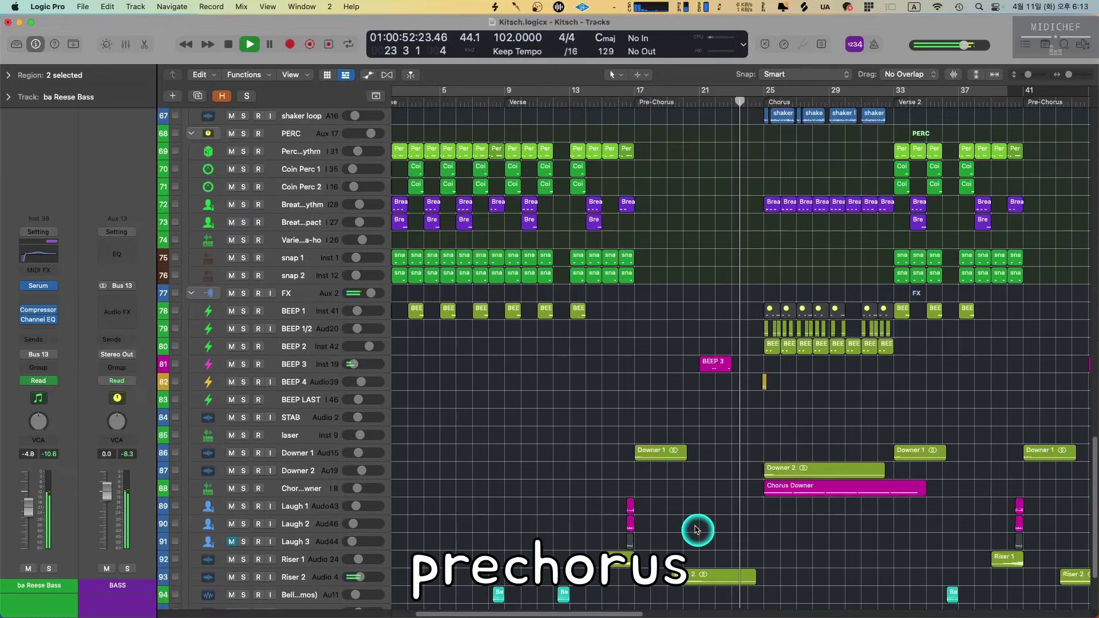
{"action": "scroll", "coordinate": [697, 530], "scroll_direction": "up", "scroll_amount": 10}
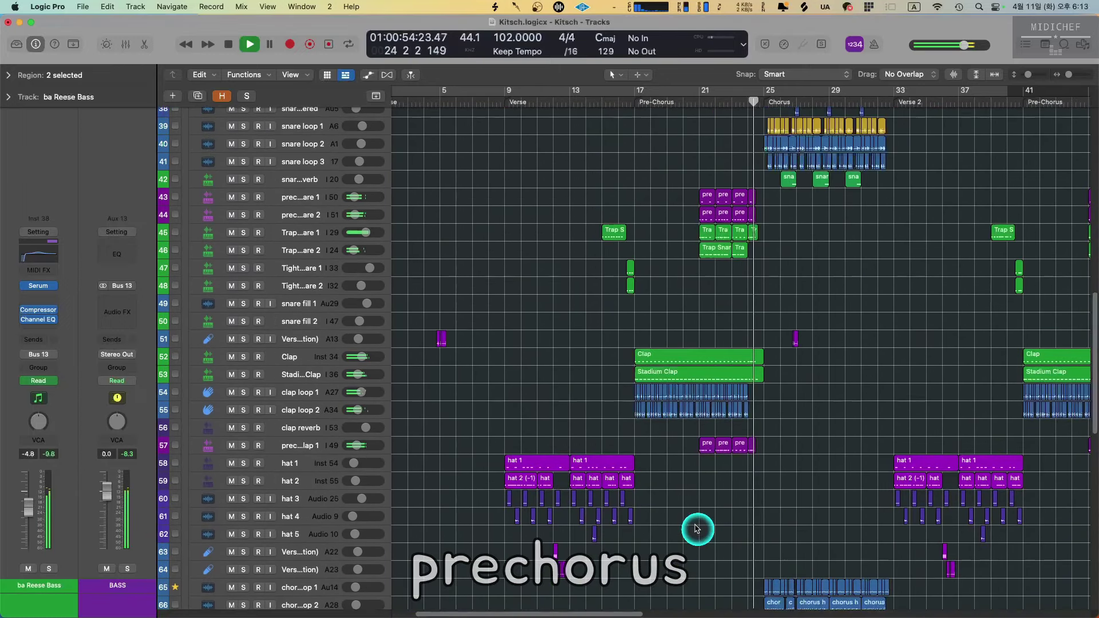
{"action": "scroll", "coordinate": [696, 529], "scroll_direction": "up", "scroll_amount": 2}
Examine the Chorus arrangement across the drum, vocal, bass and synth tracks, and clear the region selection.
{"action": "scroll", "coordinate": [595, 605], "scroll_direction": "right", "scroll_amount": 4}
{"action": "scroll", "coordinate": [620, 604], "scroll_direction": "up", "scroll_amount": 2}
{"action": "scroll", "coordinate": [619, 605], "scroll_direction": "up", "scroll_amount": 4}
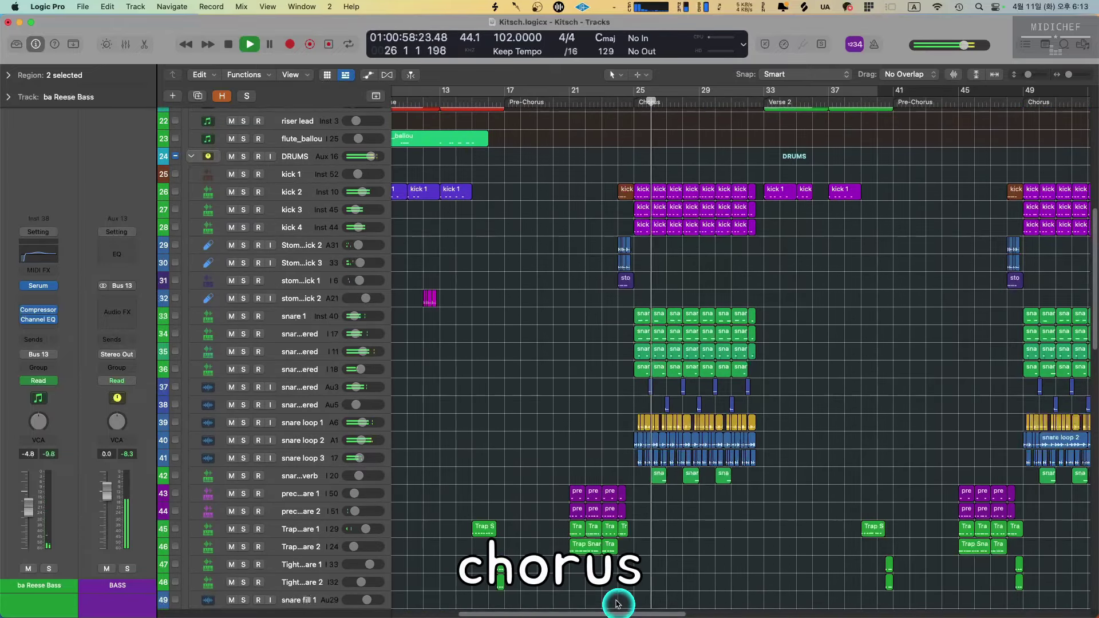
{"action": "scroll", "coordinate": [618, 604], "scroll_direction": "up", "scroll_amount": 8}
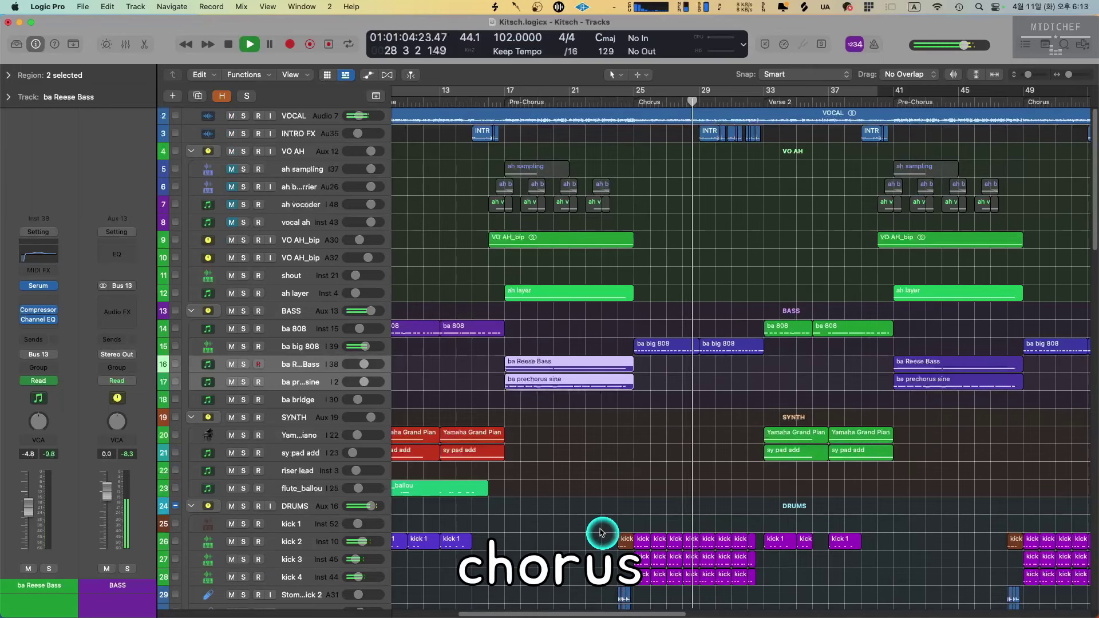
{"action": "scroll", "coordinate": [601, 532], "scroll_direction": "down", "scroll_amount": 3}
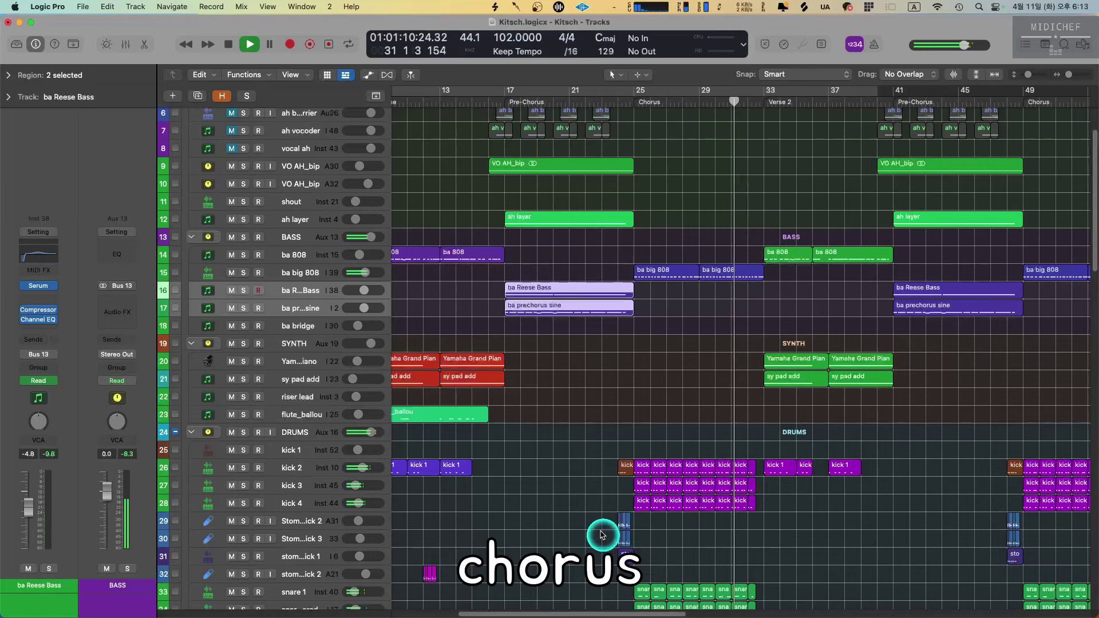
{"action": "left_click", "coordinate": [579, 441]}
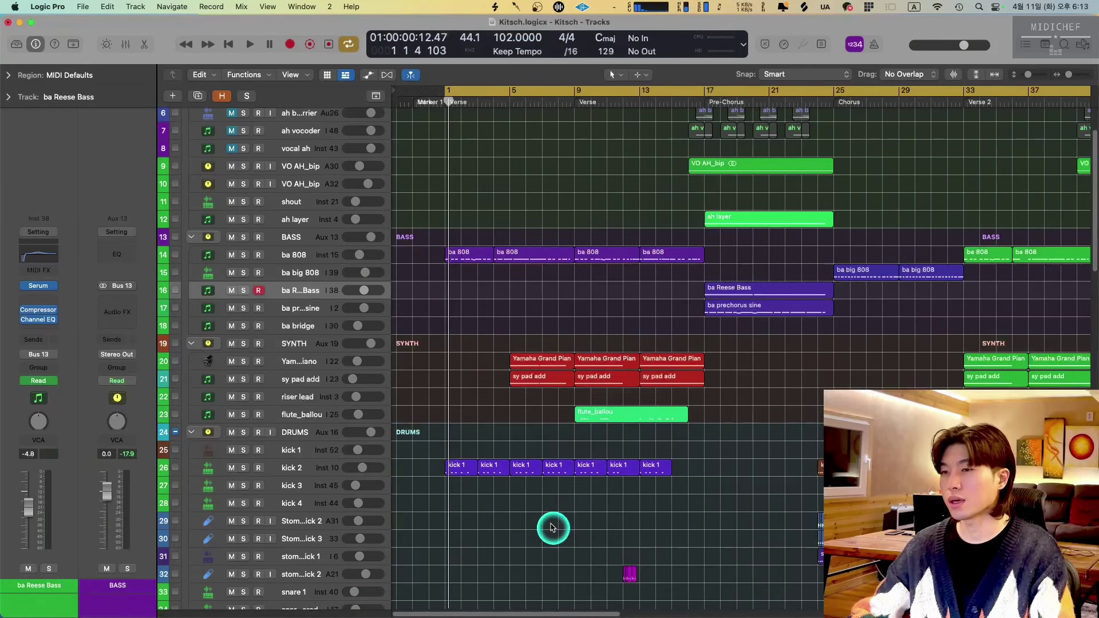
Select the percussion regions in bars 1 to 4 and examine their combined notes in the Piano Roll.
{"action": "left_click_drag", "start_coordinate": [406, 114], "coordinate": [670, 341]}
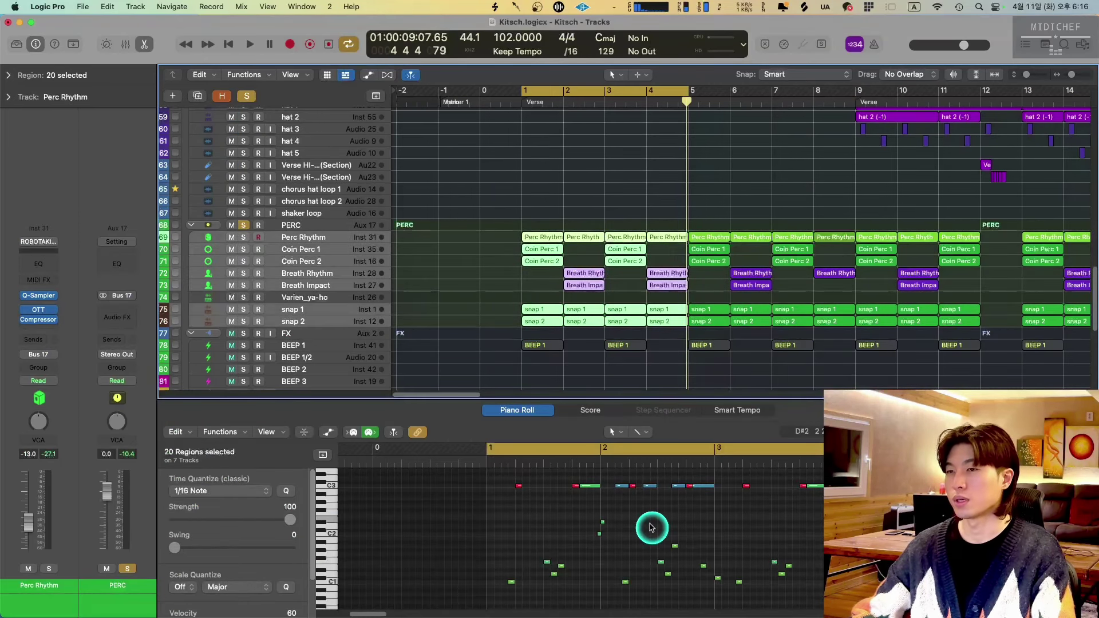
{"action": "left_click", "coordinate": [650, 527]}
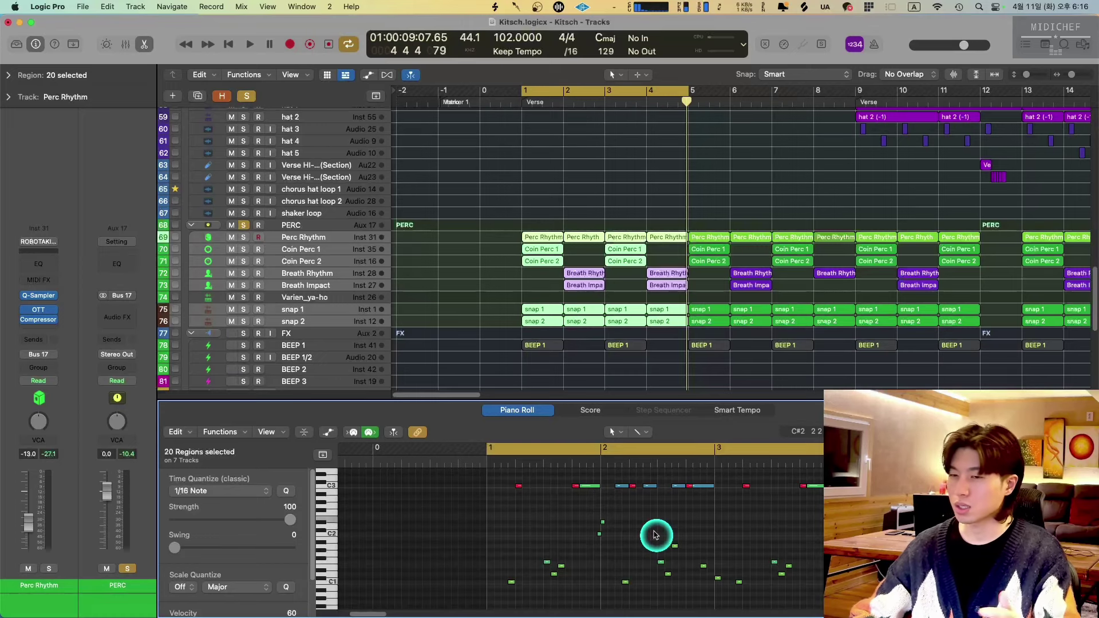
{"action": "scroll", "coordinate": [642, 518], "scroll_direction": "up", "scroll_amount": 2}
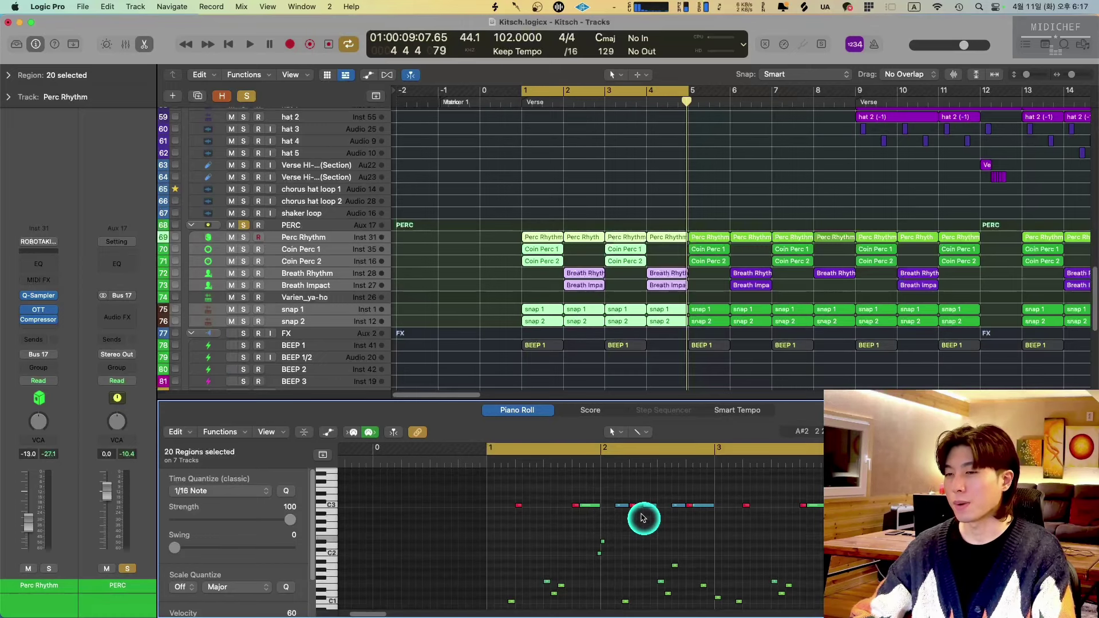
Select the looped Breath Rhythm and Breath Impact regions and play the soloed percussion group.
{"action": "left_click", "coordinate": [343, 274]}
{"action": "left_click", "coordinate": [346, 286], "text": "shift"}
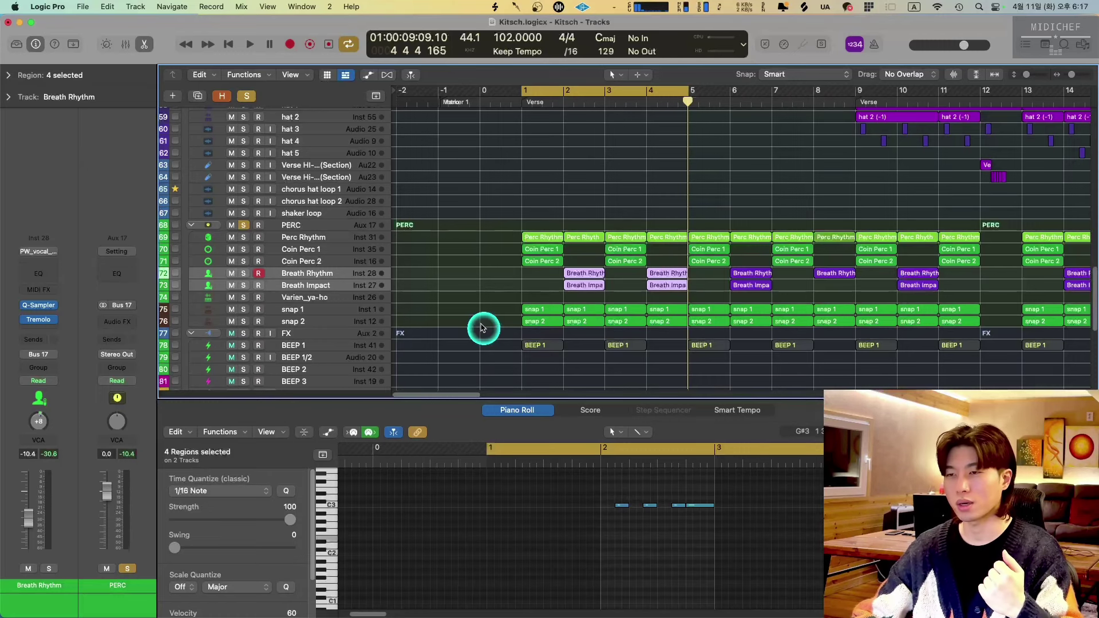
{"action": "key", "text": "space"}
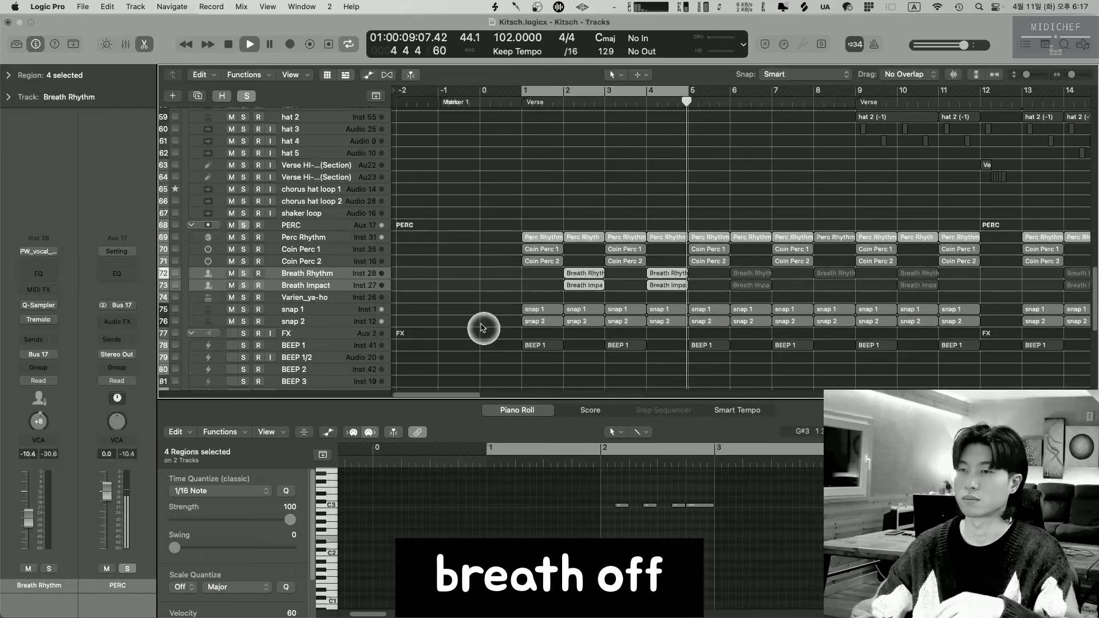
Close the Piano Roll, highlight the percussion regions of the opening verse bars and clear the selection.
{"action": "key", "text": "e"}
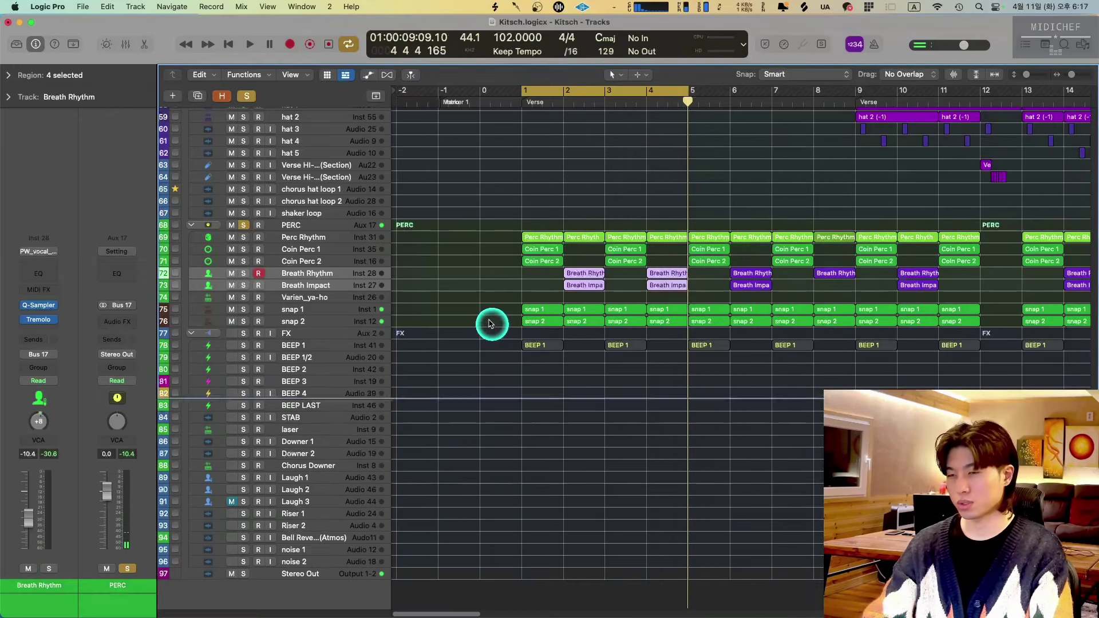
{"action": "left_click_drag", "start_coordinate": [490, 322], "coordinate": [654, 461]}
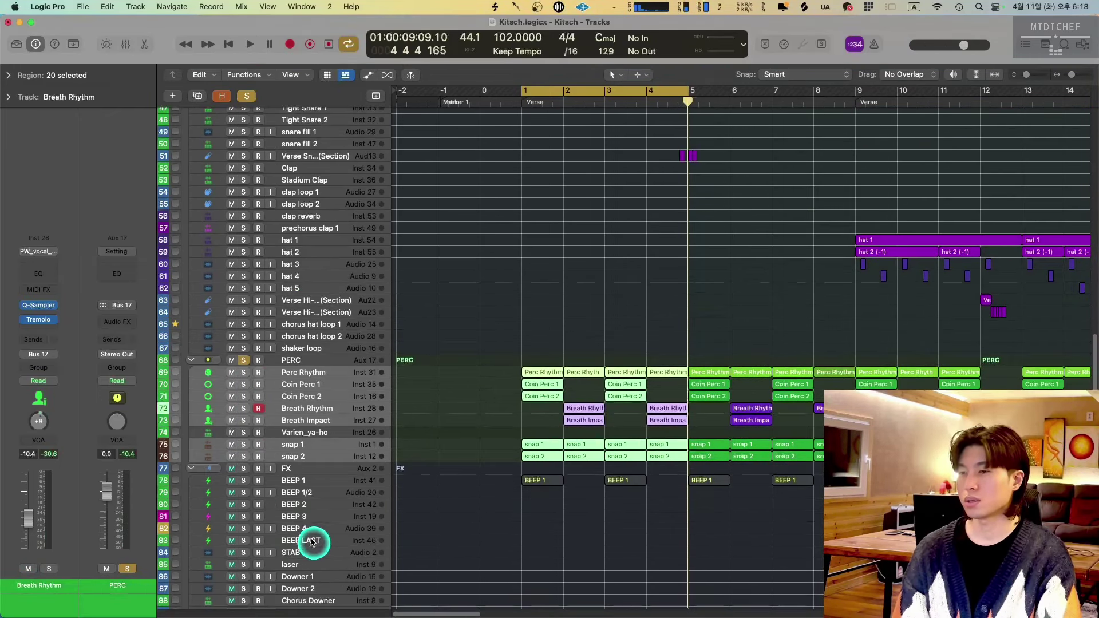
{"action": "left_click", "coordinate": [399, 554]}
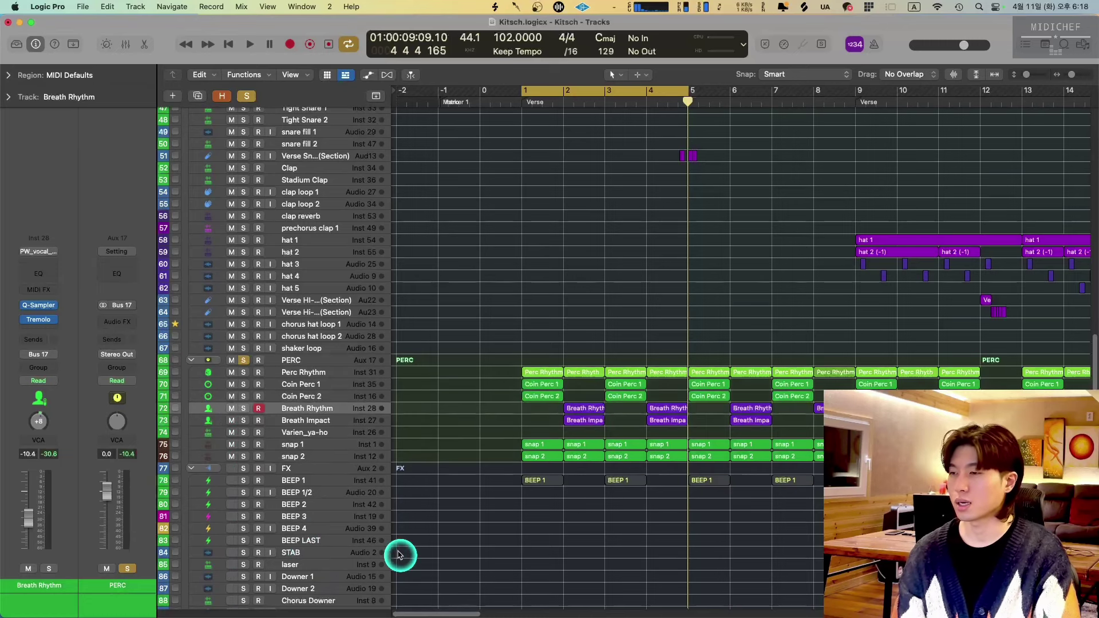
Examine the sample loaded in the kick 2 track's Quick Sampler, close the plug-in and check the kick notes.
{"action": "scroll", "coordinate": [421, 538], "scroll_direction": "up", "scroll_amount": 15}
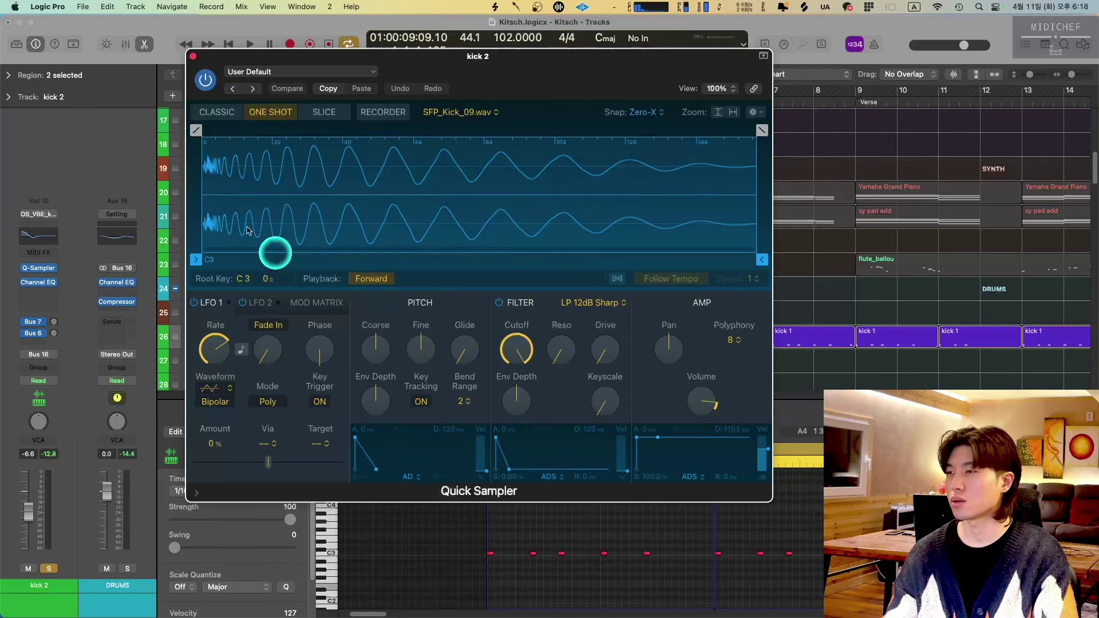
{"action": "left_click", "coordinate": [192, 57]}
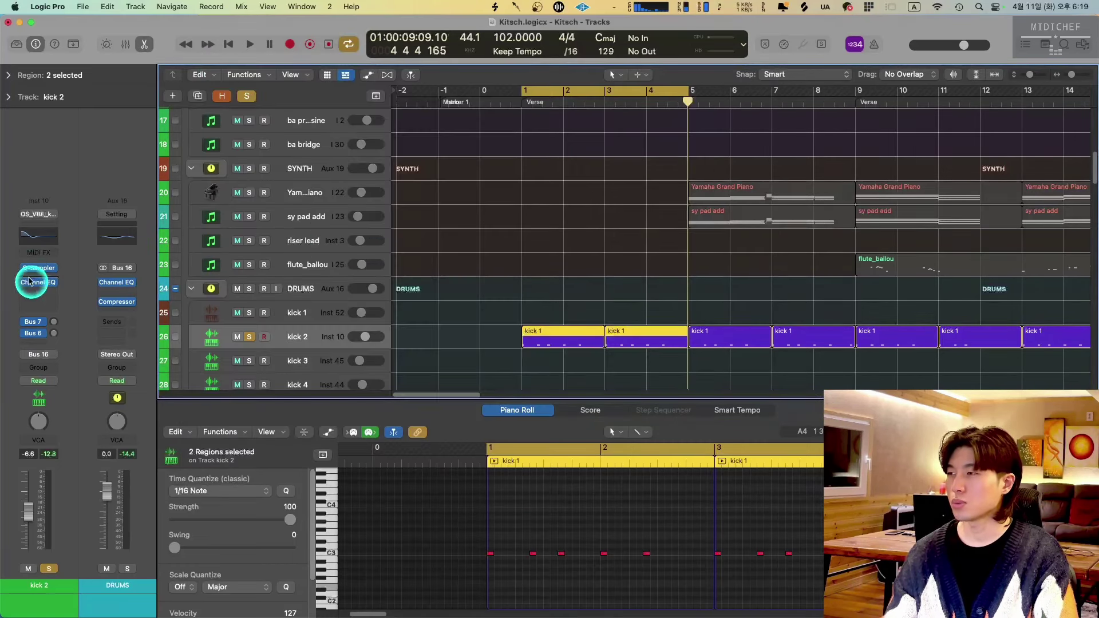
{"action": "left_click", "coordinate": [718, 553]}
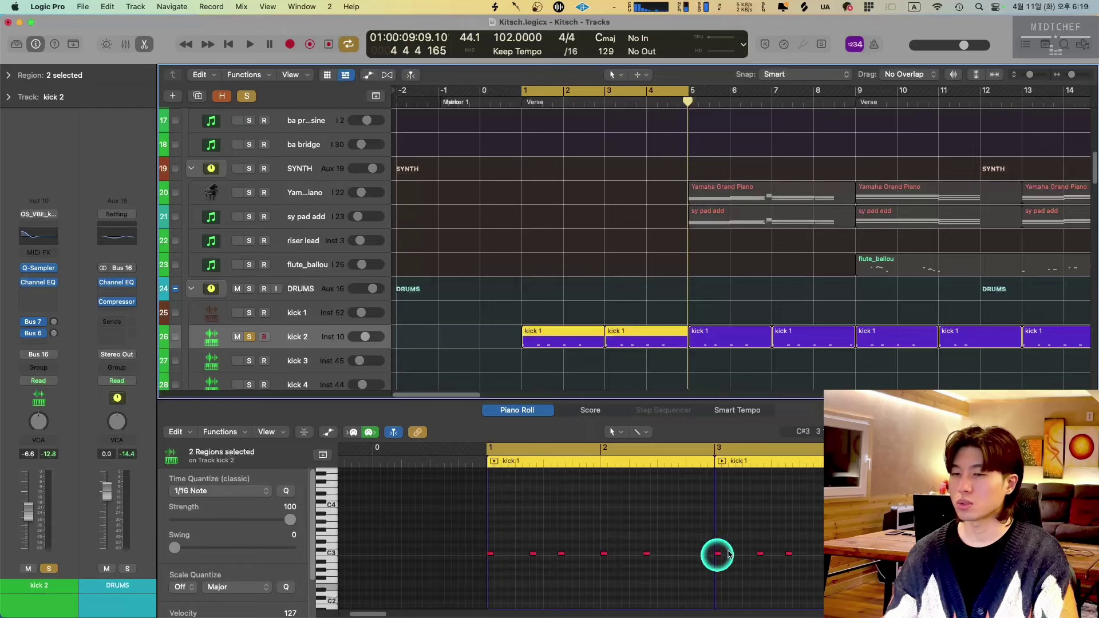
Open the Channel EQ on the kick 2 track to examine its curve, and close it.
{"action": "left_click", "coordinate": [5, 351]}
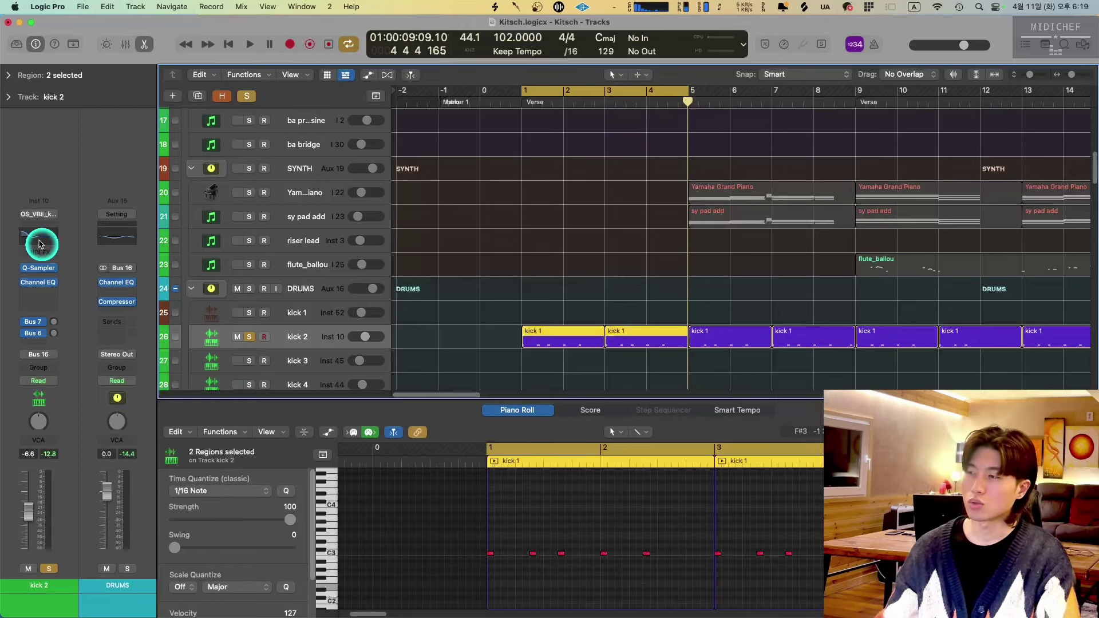
{"action": "left_click", "coordinate": [40, 244]}
{"action": "left_click", "coordinate": [376, 424]}
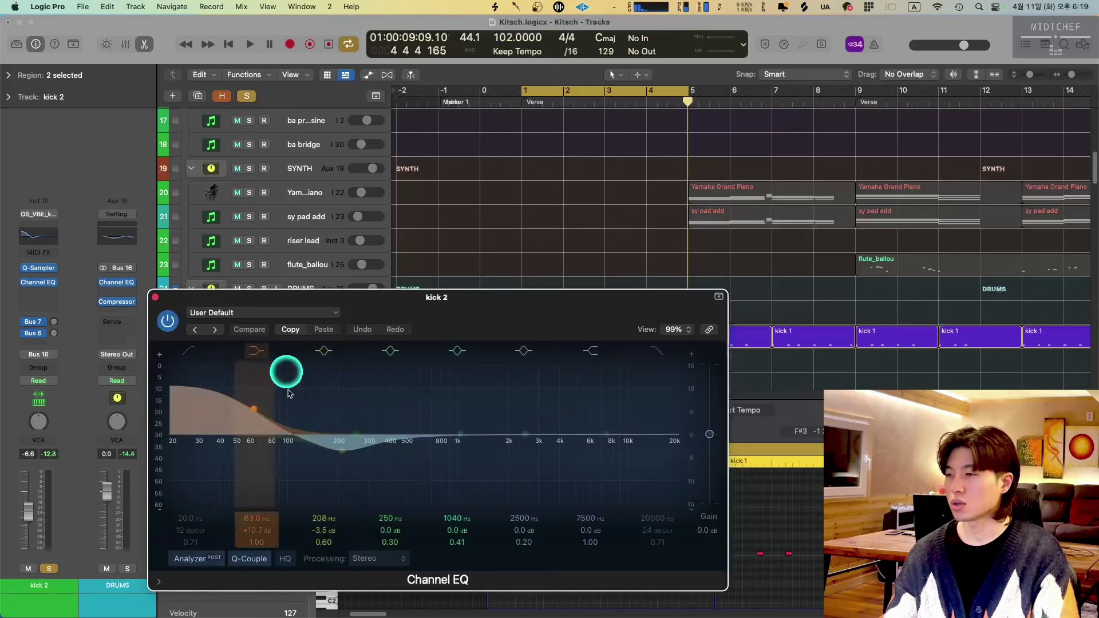
{"action": "left_click", "coordinate": [100, 269]}
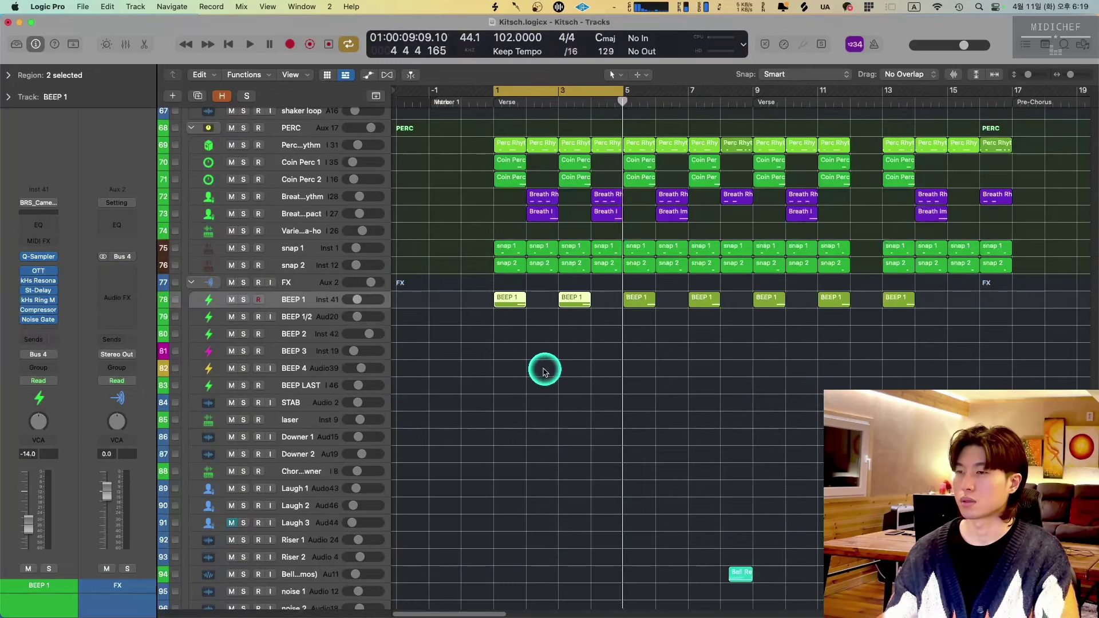
Solo the BEEP 1 track, play its first two regions and view their notes in the Piano Roll.
{"action": "scroll", "coordinate": [547, 372], "scroll_direction": "up", "scroll_amount": 2}
{"action": "left_click", "coordinate": [555, 377], "text": "ctrl+alt"}
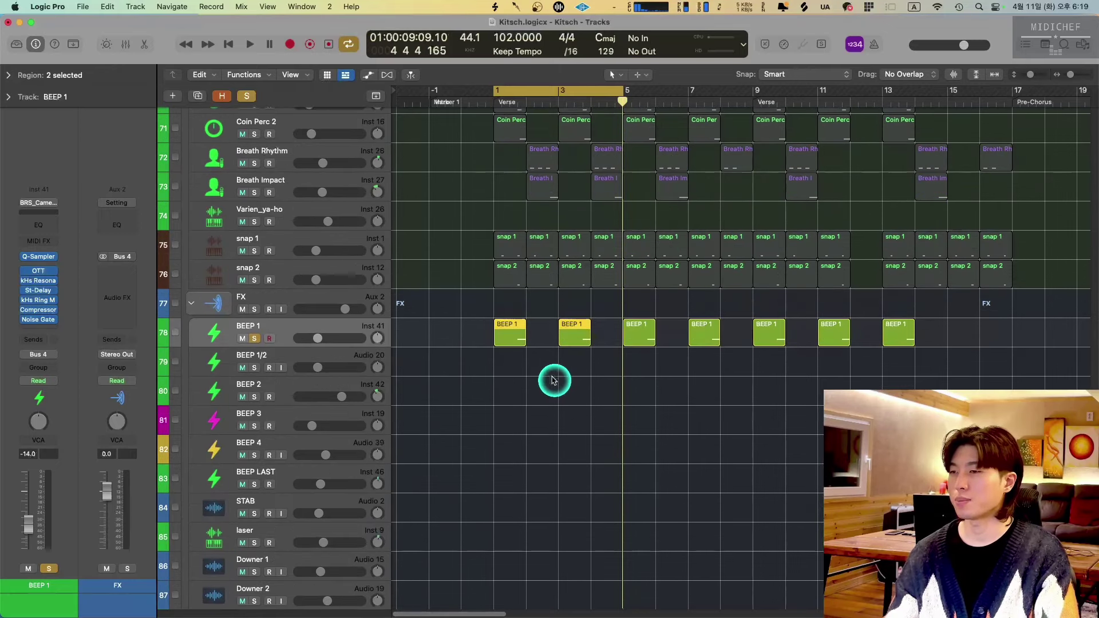
{"action": "key", "text": "space"}
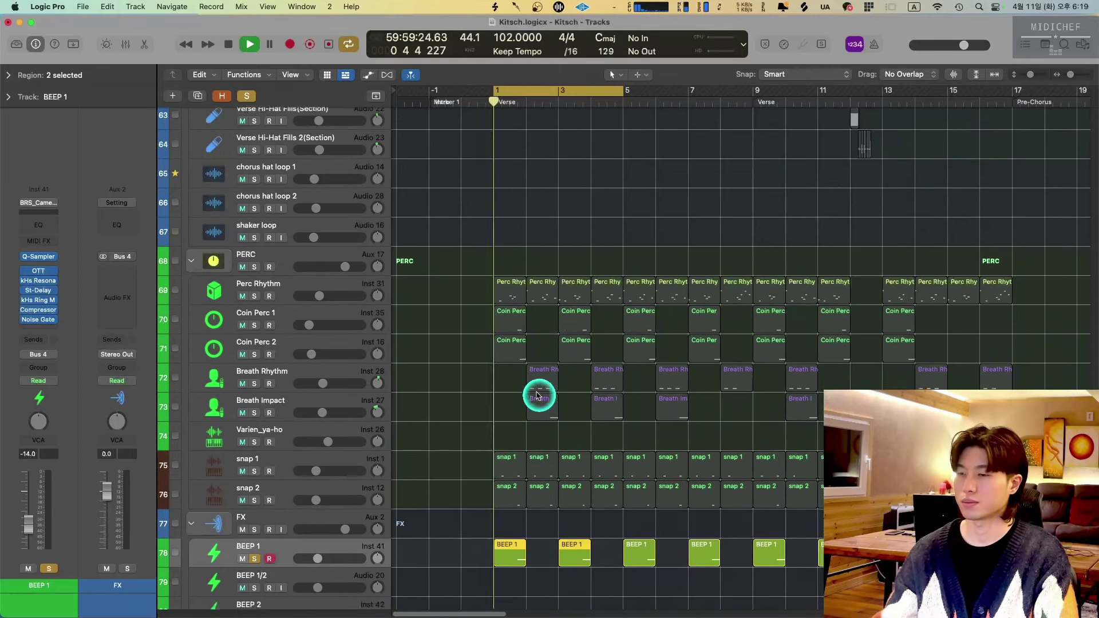
{"action": "scroll", "coordinate": [503, 396], "scroll_direction": "down", "scroll_amount": 3}
{"action": "double_click", "coordinate": [579, 426]}
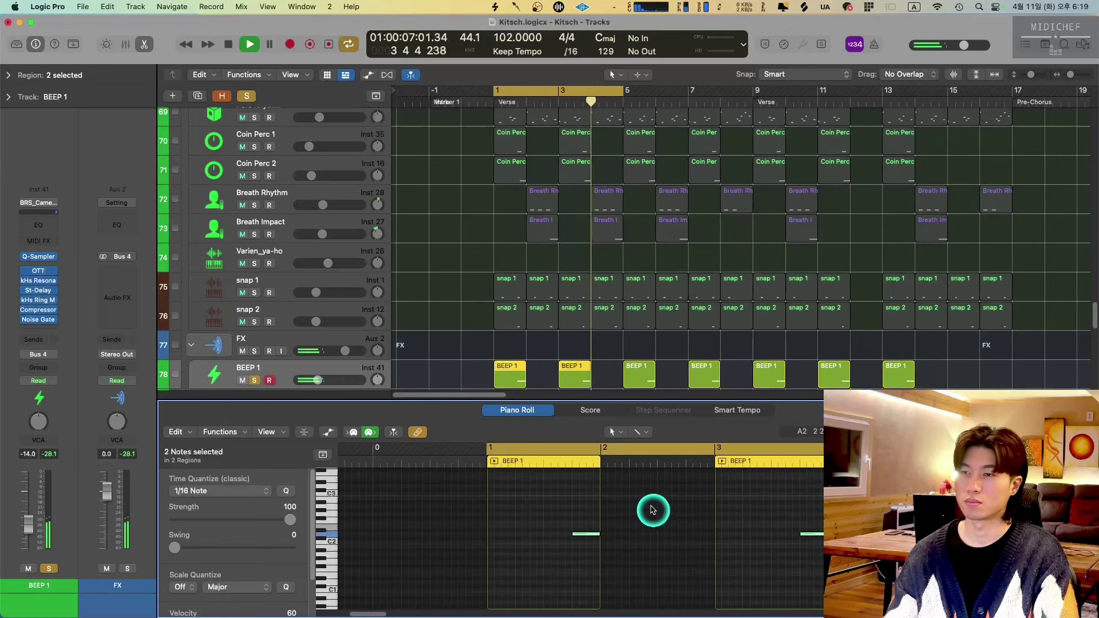
{"action": "key", "text": "space"}
Close the Piano Roll, turn off the BEEP 1 solo and open the track's Quick Sampler in a repositioned window.
{"action": "key", "text": "e"}
{"action": "key", "text": "s"}
{"action": "left_click", "coordinate": [39, 257]}
{"action": "left_click_drag", "start_coordinate": [717, 162], "coordinate": [474, 103]}
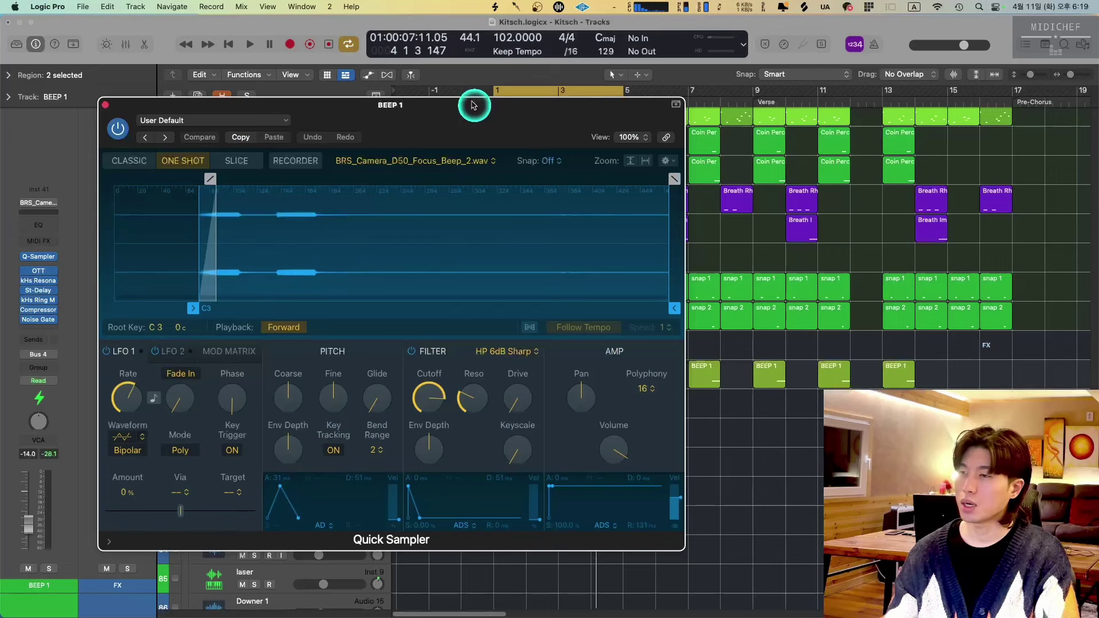
Close the Quick Sampler, solo BEEP 1 and toggle its OTT bypass to compare the sound in playback.
{"action": "left_click", "coordinate": [106, 107]}
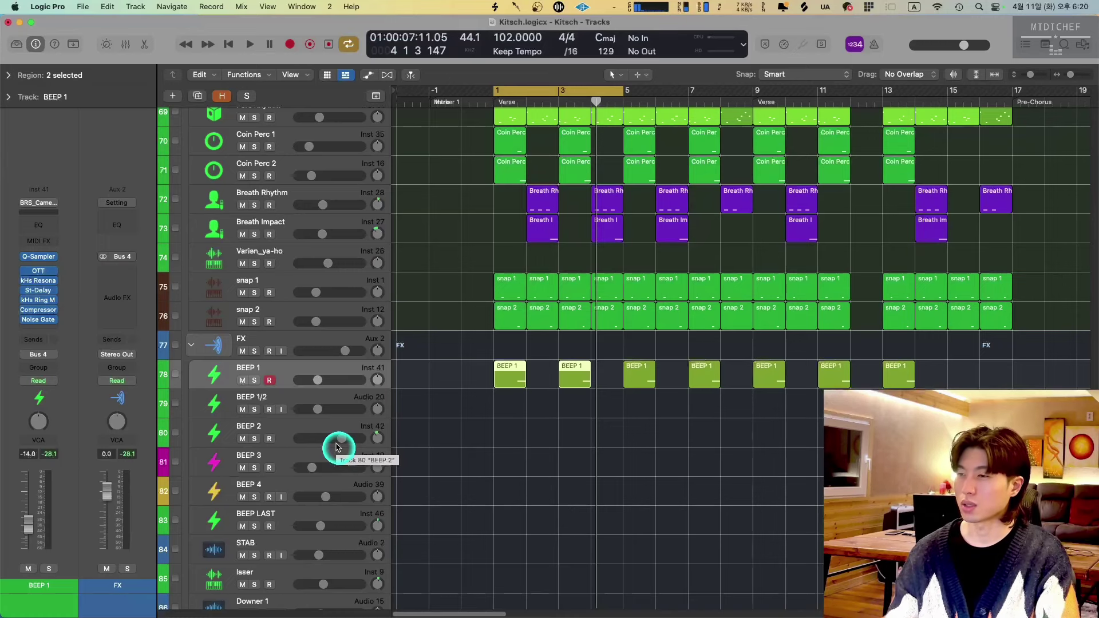
{"action": "key", "text": "s"}
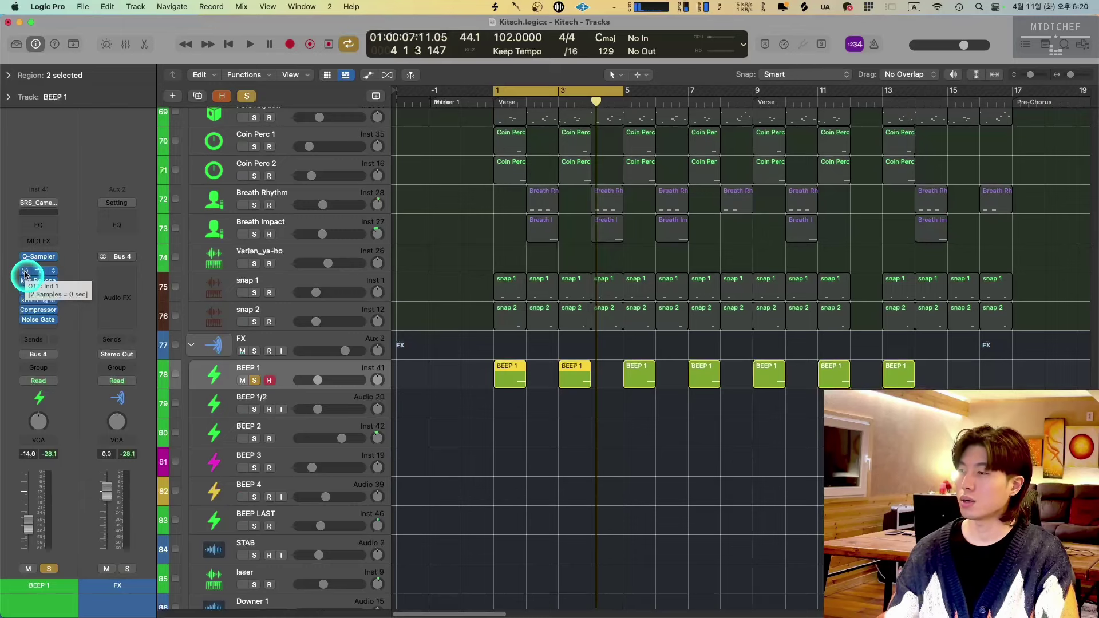
{"action": "left_click", "coordinate": [24, 271]}
{"action": "key", "text": "space"}
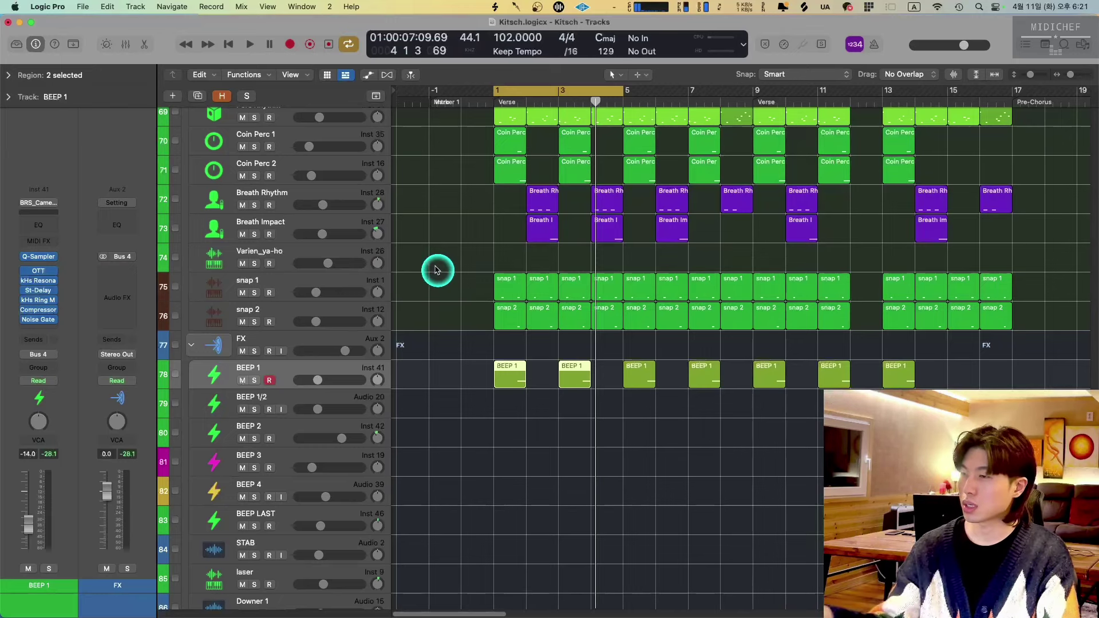
Select the ba 808 track and open its Serum instrument in a repositioned window.
{"action": "scroll", "coordinate": [448, 280], "scroll_direction": "up", "scroll_amount": 20}
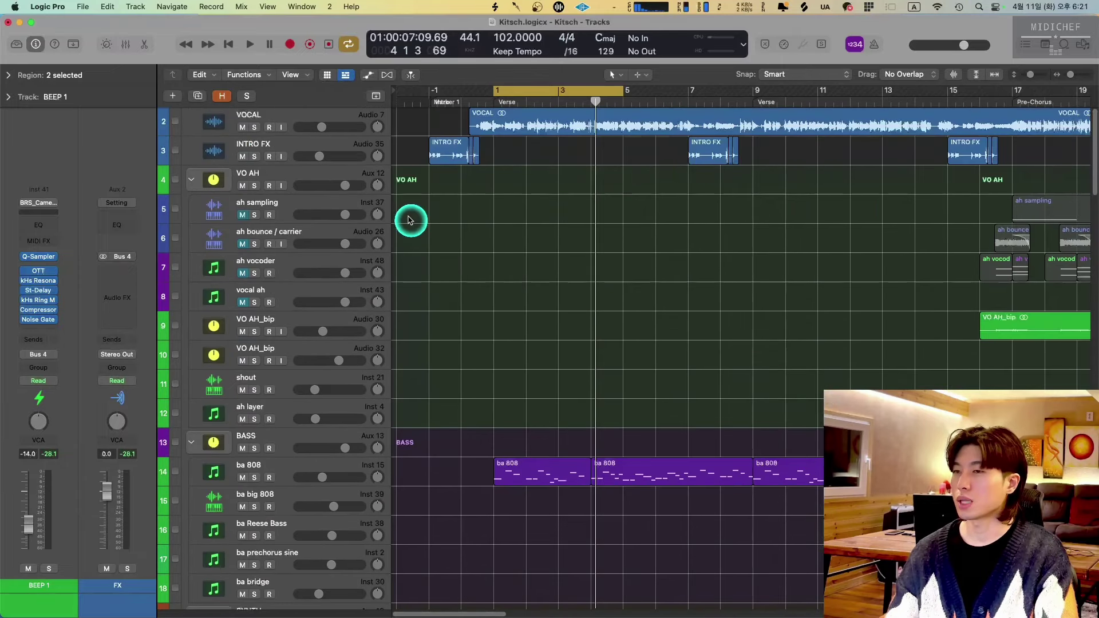
{"action": "left_click", "coordinate": [324, 329]}
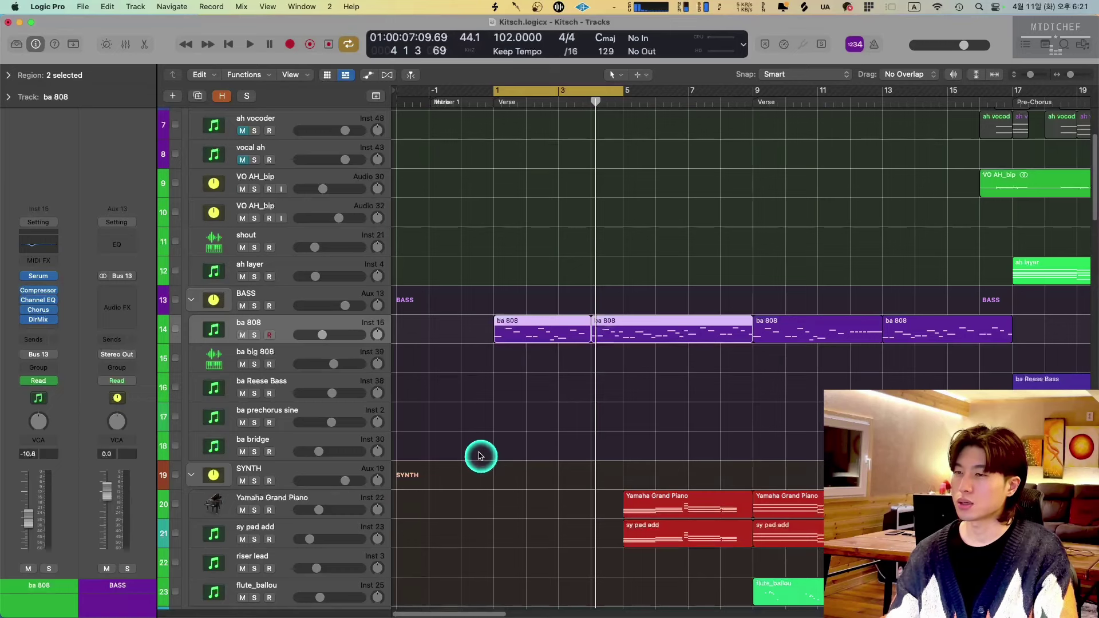
{"action": "left_click", "coordinate": [38, 277]}
{"action": "left_click_drag", "start_coordinate": [736, 138], "coordinate": [471, 100]}
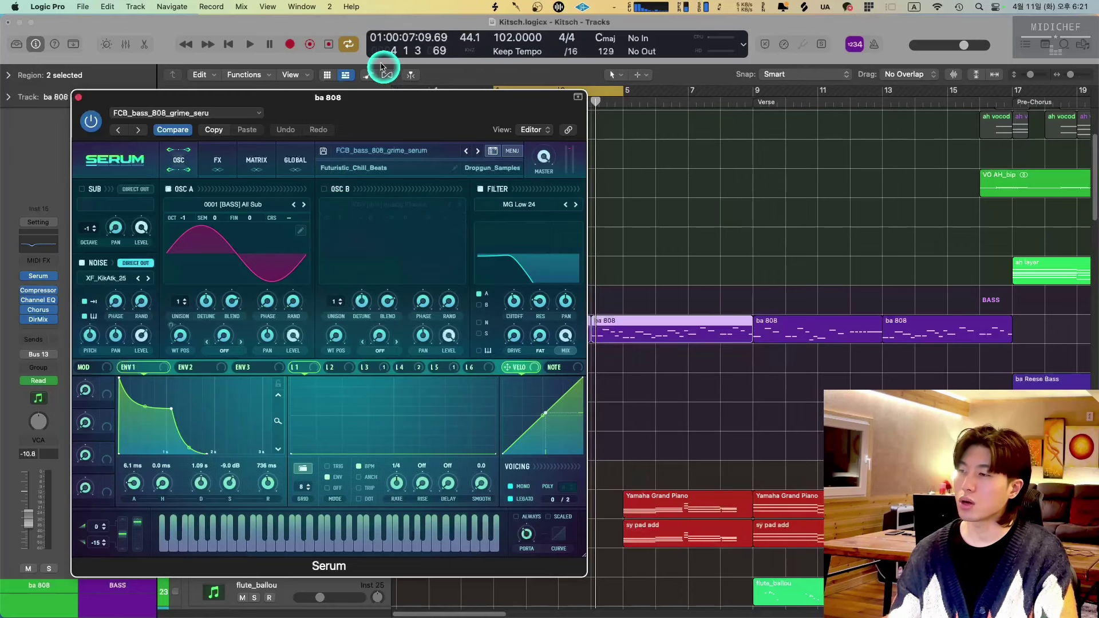
{"action": "left_click_drag", "start_coordinate": [372, 97], "coordinate": [465, 89]}
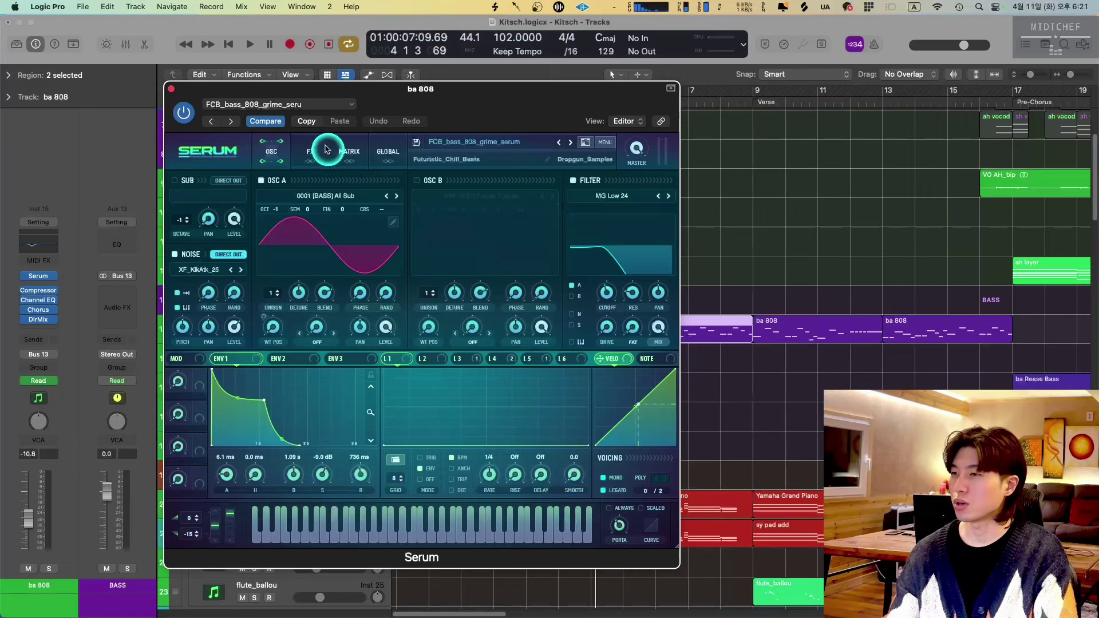
Close Serum, solo the ba 808 track and play its verse bass line.
{"action": "key", "text": "super+w"}
{"action": "key", "text": "ctrl+s"}
{"action": "key", "text": "space"}
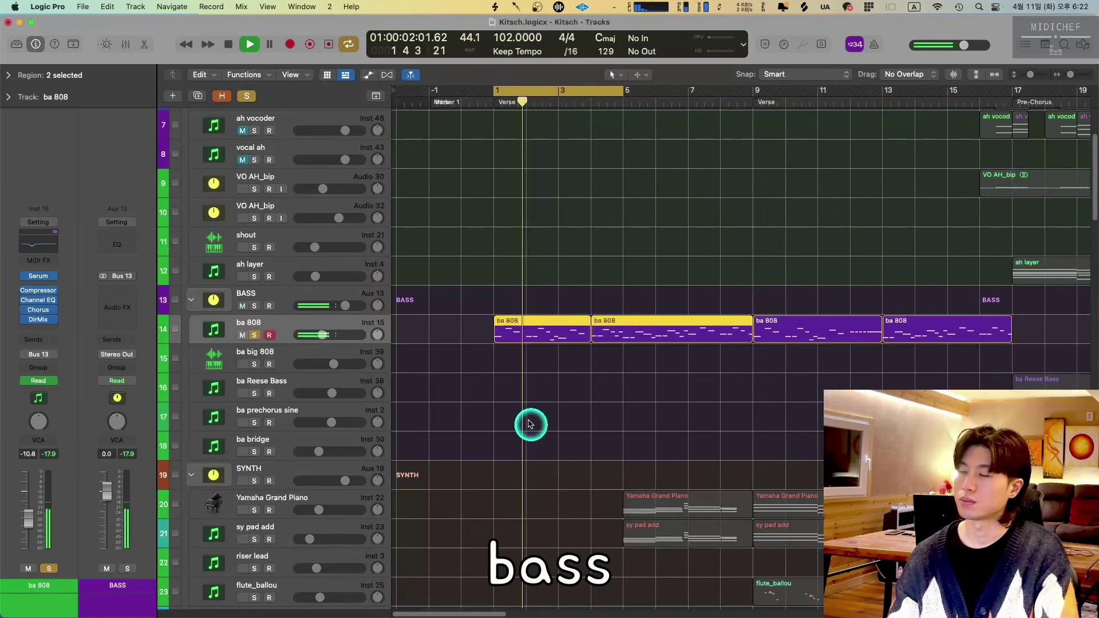
{"action": "mouse_move", "coordinate": [45, 318]}
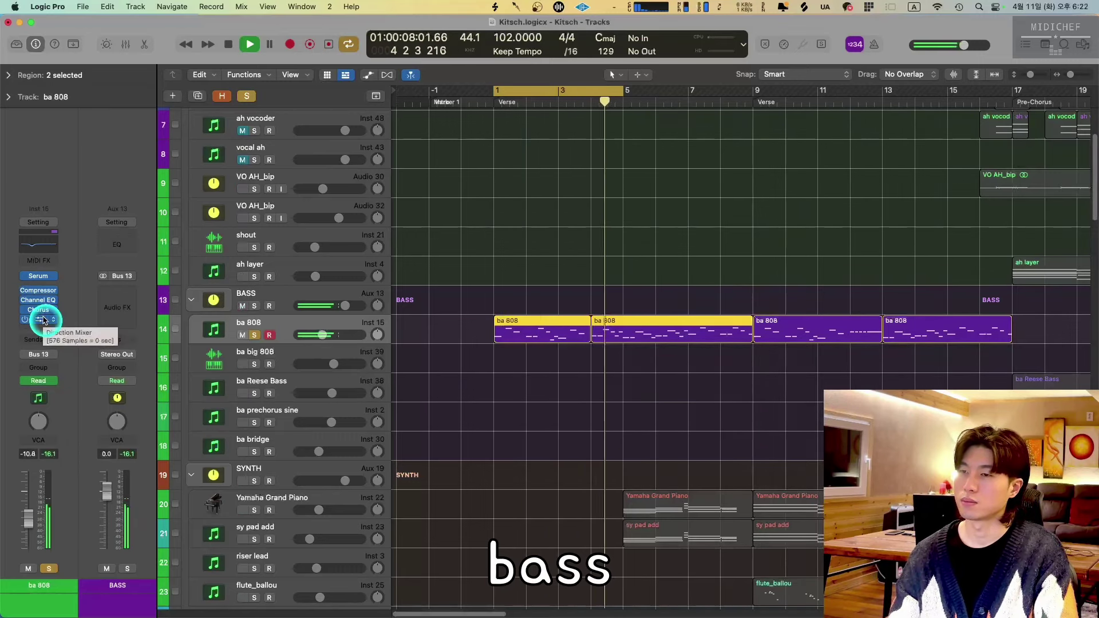
{"action": "key", "text": "space"}
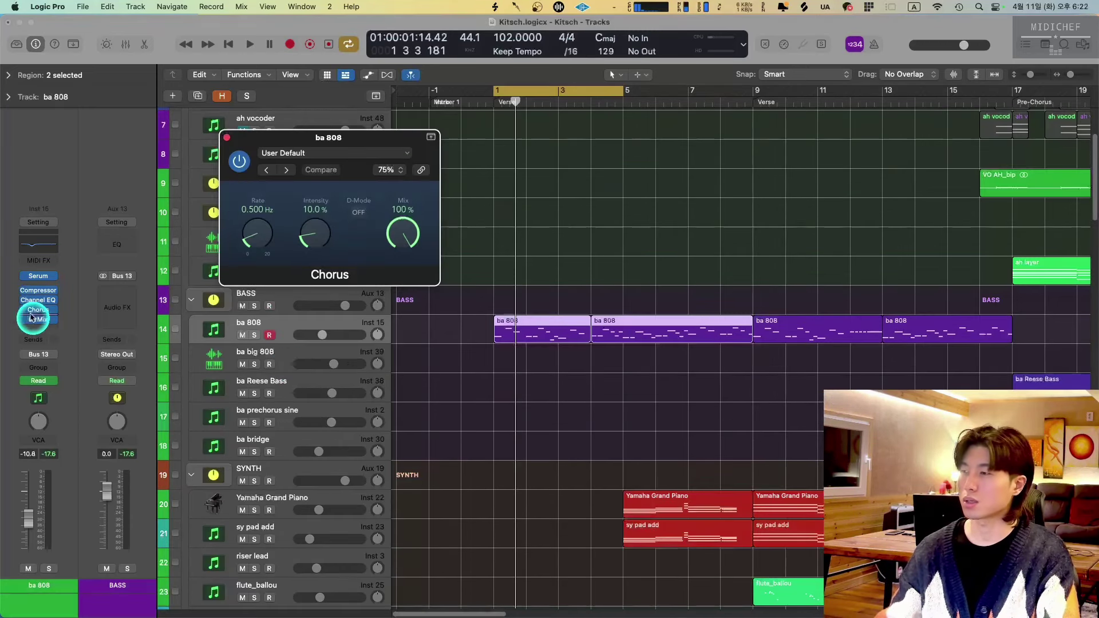
Solo ba 808 and play it while switching its Chorus plug-in off for comparison.
{"action": "key", "text": "s"}
{"action": "key", "text": "space"}
{"action": "left_click", "coordinate": [239, 162]}
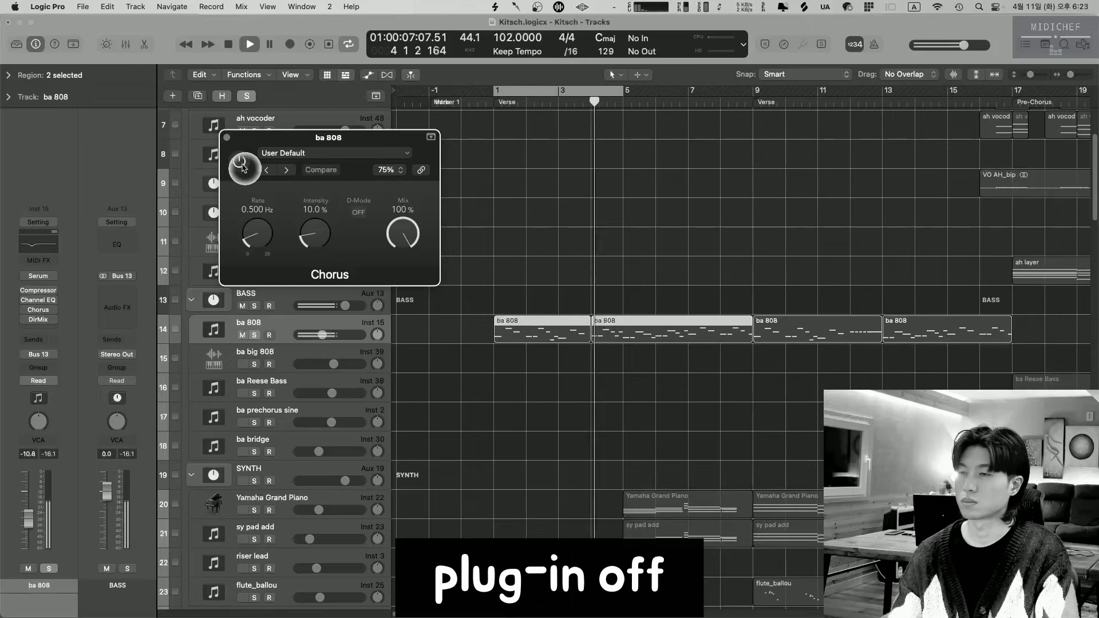
{"action": "key", "text": "space"}
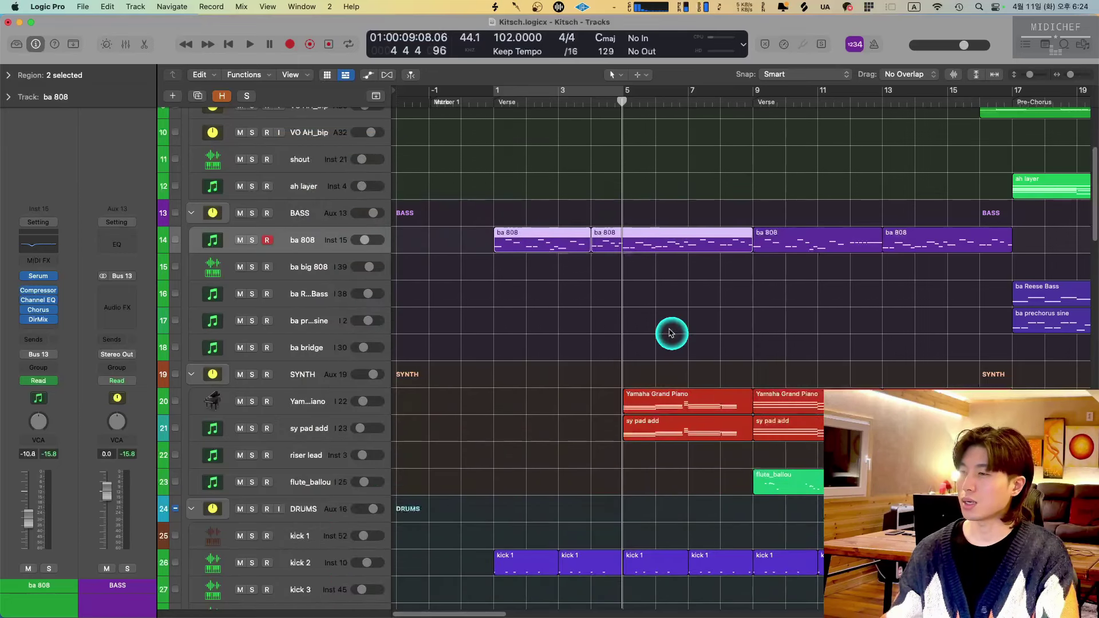
Set the cycle range to bars 5–9, play the soloed Yamaha Grand Piano and sy pad add, and view their notes in the Piano Roll.
{"action": "left_click_drag", "start_coordinate": [625, 96], "coordinate": [744, 167]}
{"action": "left_click_drag", "start_coordinate": [418, 612], "coordinate": [443, 612]}
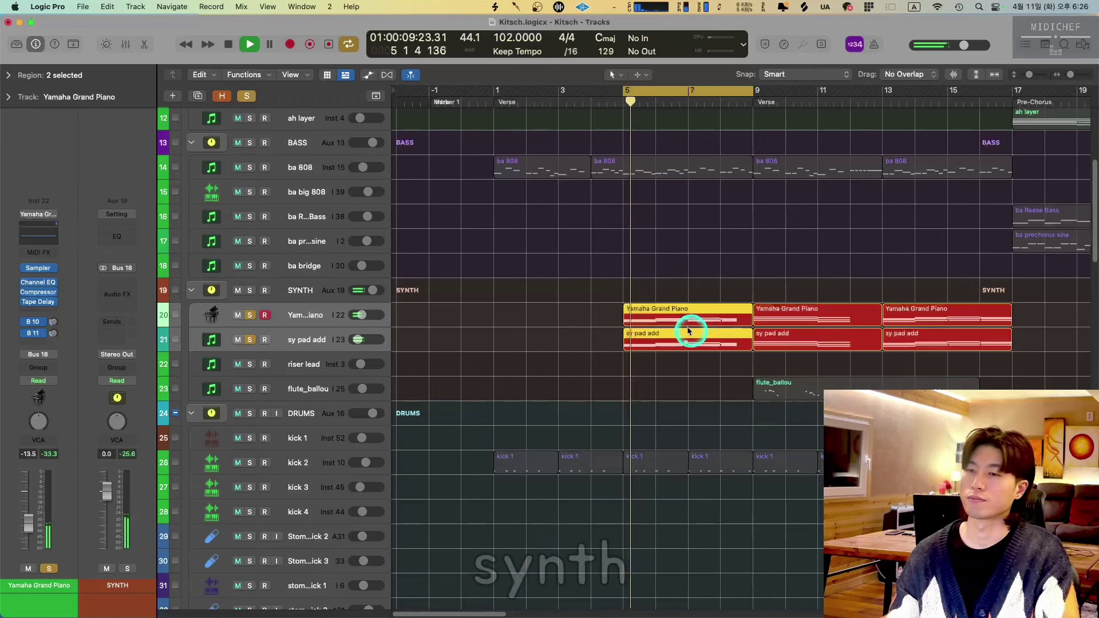
{"action": "double_click", "coordinate": [689, 324]}
{"action": "left_click", "coordinate": [633, 447]}
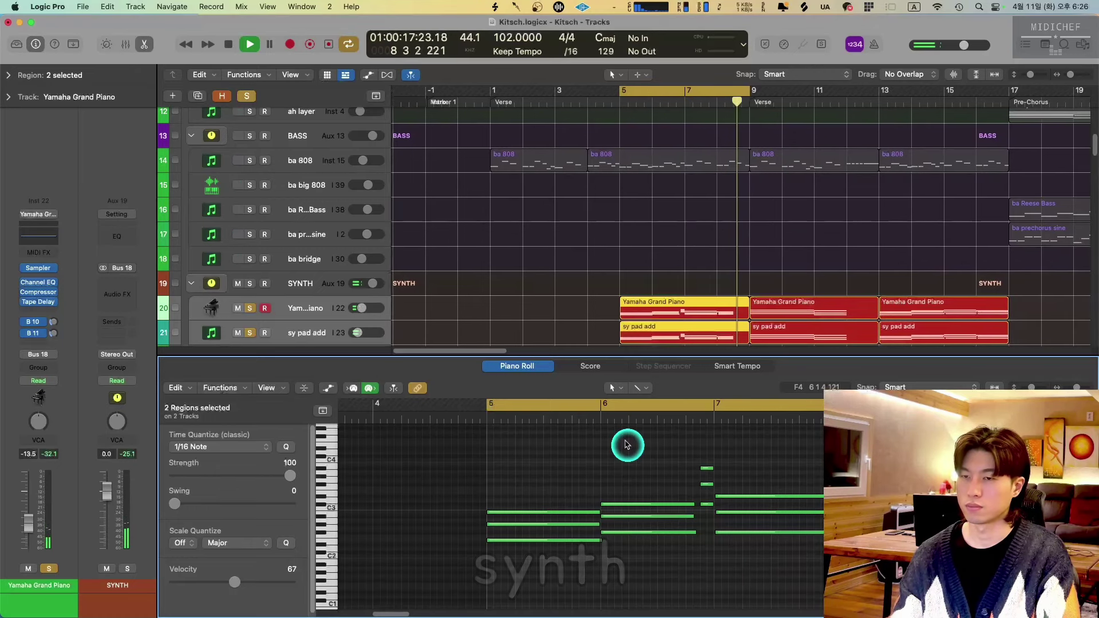
{"action": "key", "text": "space"}
{"action": "key", "text": "e"}
Solo the sy pad add track, examine its Serum oscillator and effects pages, and close the plug-in.
{"action": "left_click", "coordinate": [312, 333]}
{"action": "key", "text": "cmd+Down"}
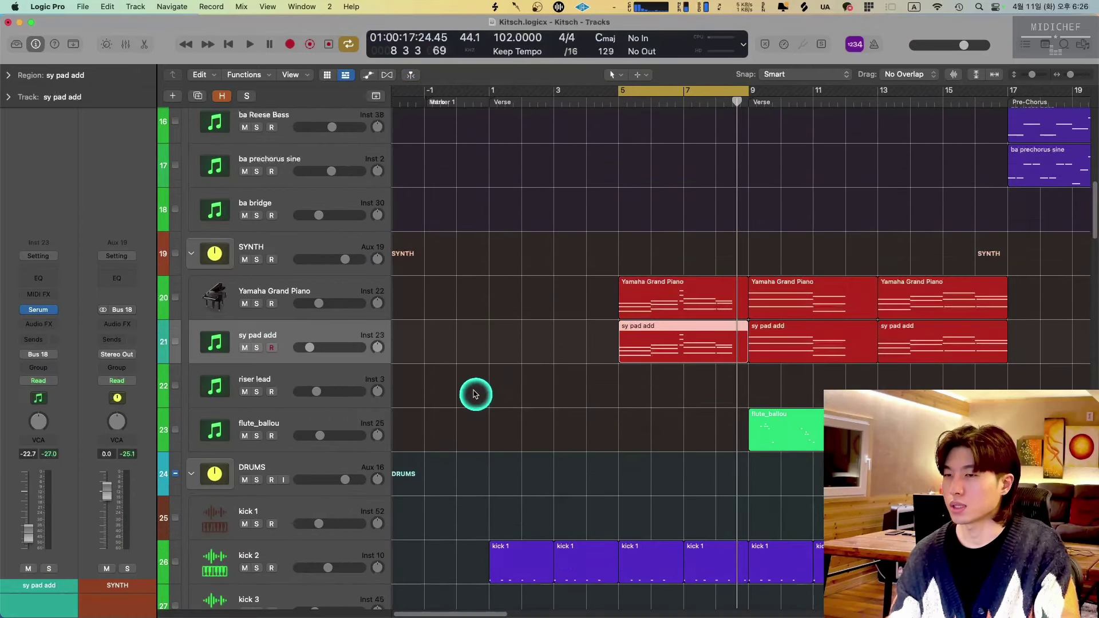
{"action": "key", "text": "s"}
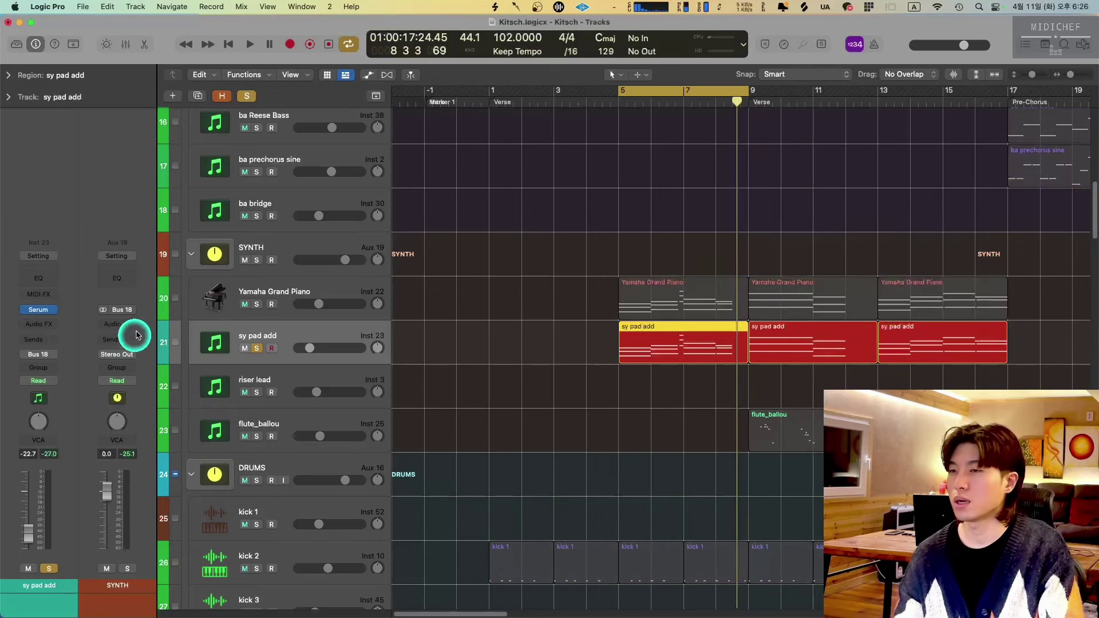
{"action": "left_click", "coordinate": [38, 309]}
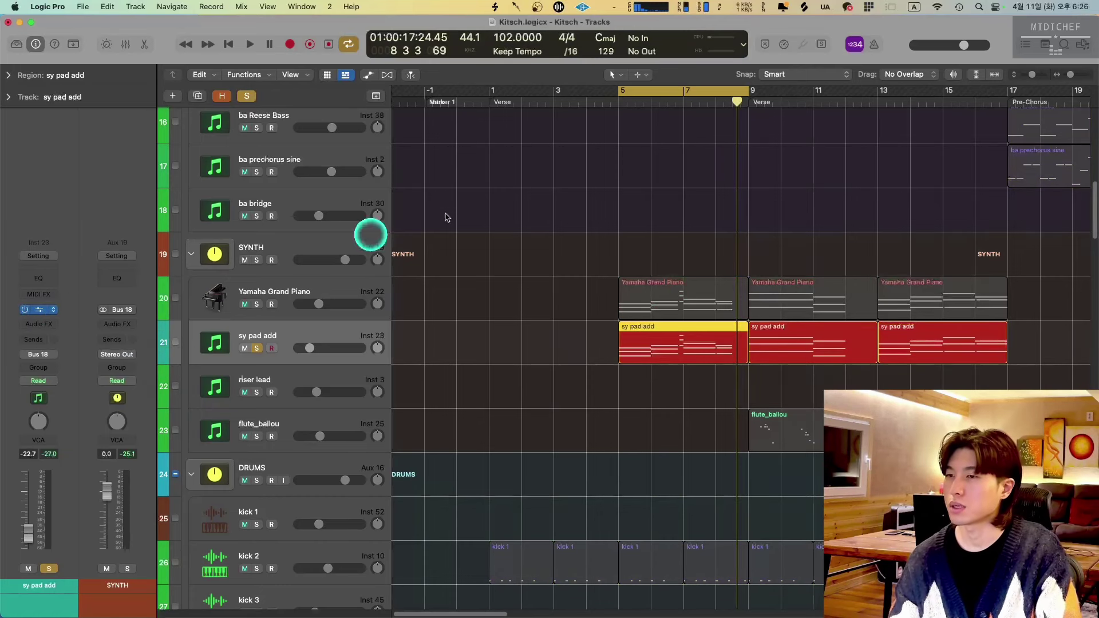
{"action": "left_click_drag", "start_coordinate": [604, 163], "coordinate": [308, 66]}
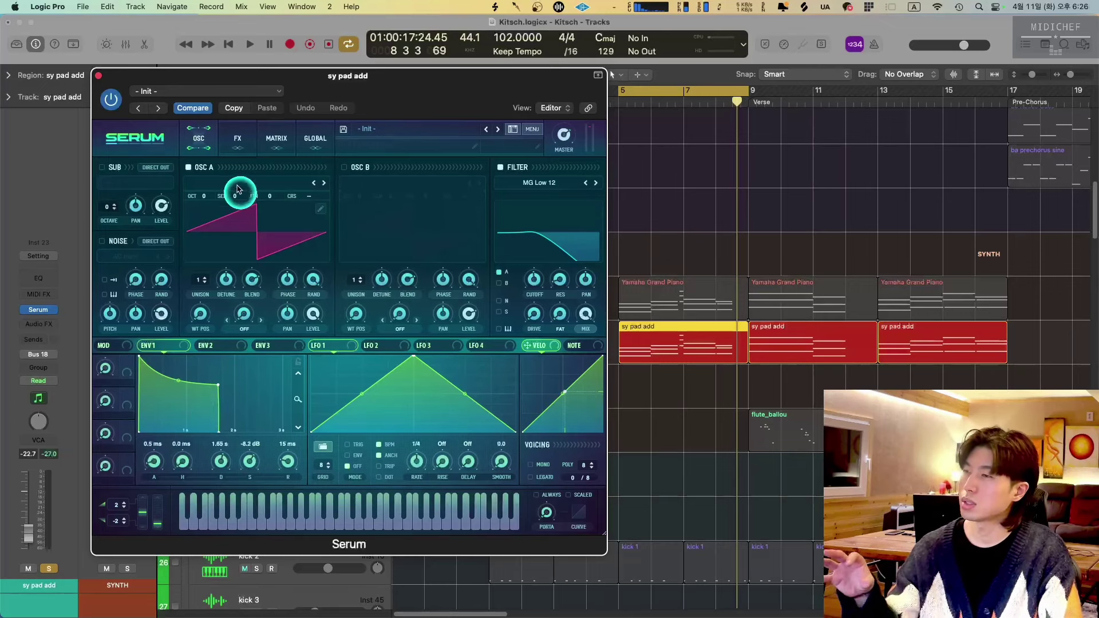
{"action": "left_click", "coordinate": [238, 143]}
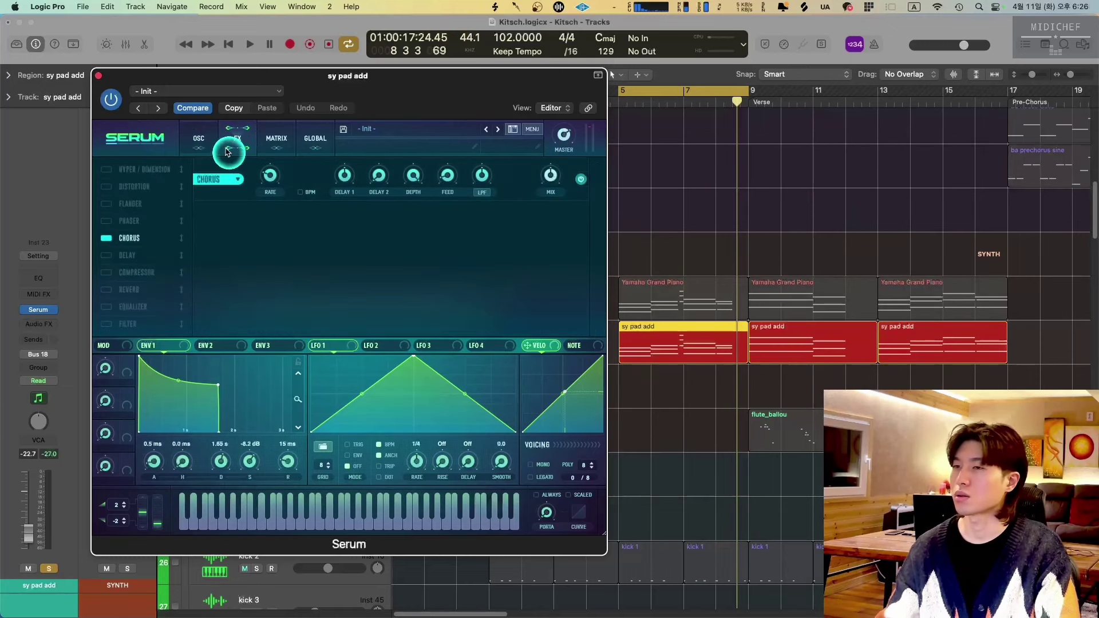
{"action": "left_click", "coordinate": [99, 75]}
Play the soloed Bell Reversed 2 (Atmos) region leading into bar 9.
{"action": "left_click", "coordinate": [289, 289]}
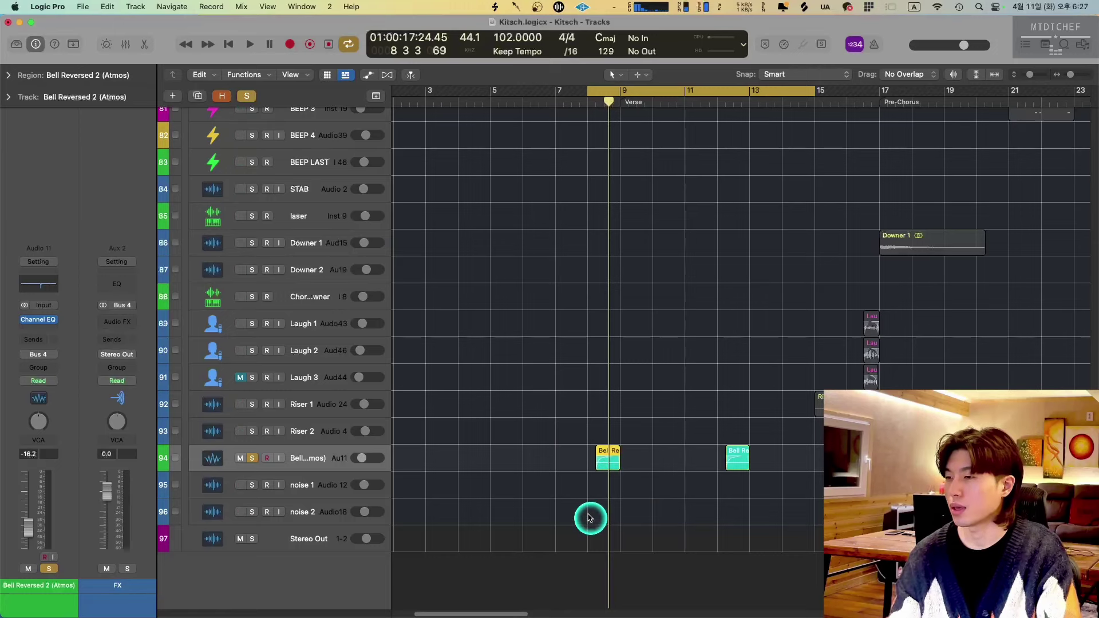
{"action": "key", "text": "space"}
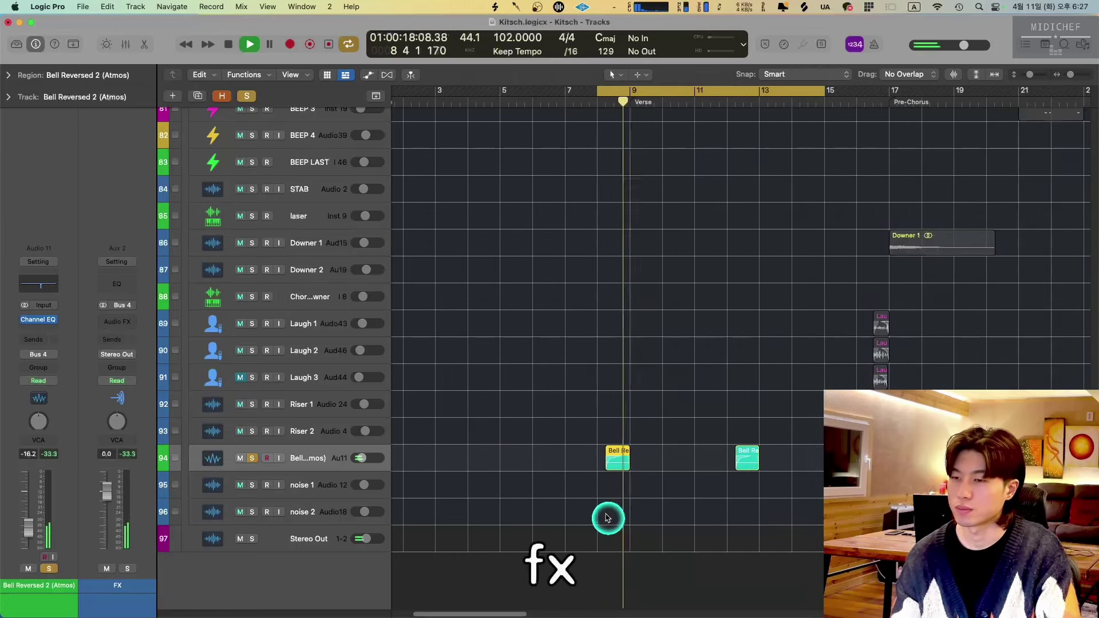
{"action": "key", "text": "space"}
With the cycle range at bars 9–17, solo and play the flute_ballou region while viewing its notes in the Piano Roll.
{"action": "scroll", "coordinate": [574, 520], "scroll_direction": "up", "scroll_amount": 15}
{"action": "scroll", "coordinate": [574, 519], "scroll_direction": "down", "scroll_amount": 3}
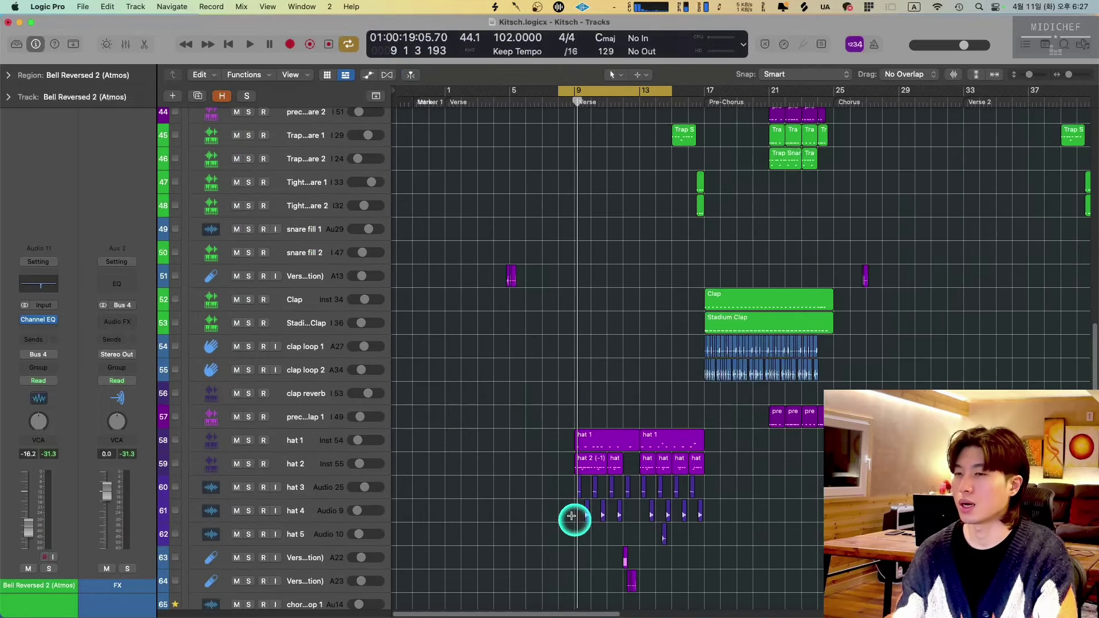
{"action": "scroll", "coordinate": [573, 518], "scroll_direction": "up", "scroll_amount": 7}
{"action": "scroll", "coordinate": [556, 495], "scroll_direction": "down", "scroll_amount": 6}
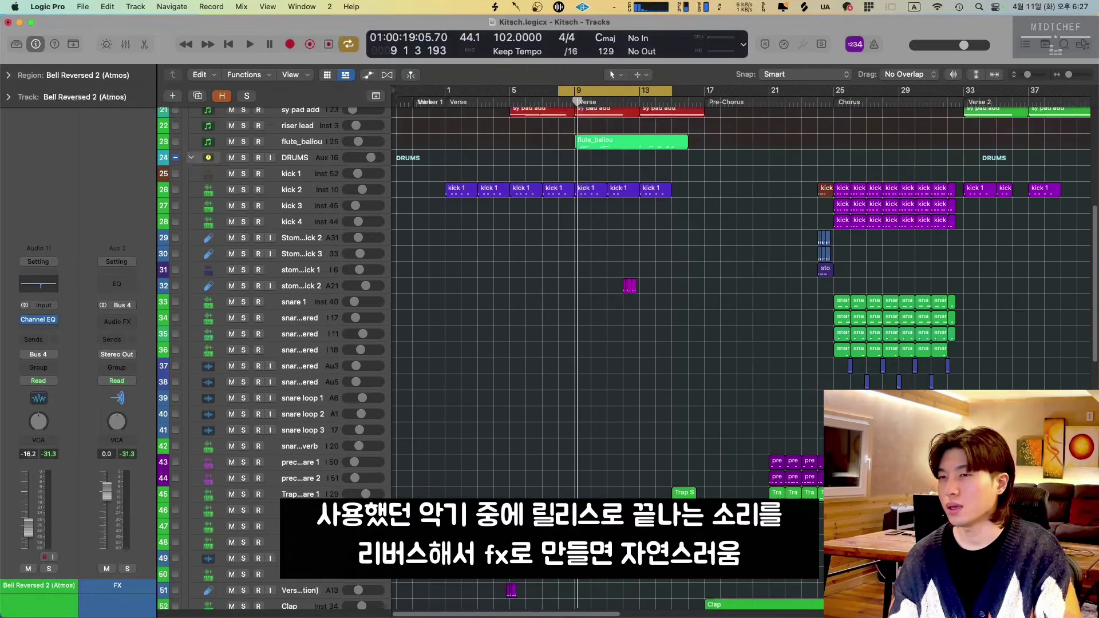
{"action": "scroll", "coordinate": [556, 495], "scroll_direction": "up", "scroll_amount": 12}
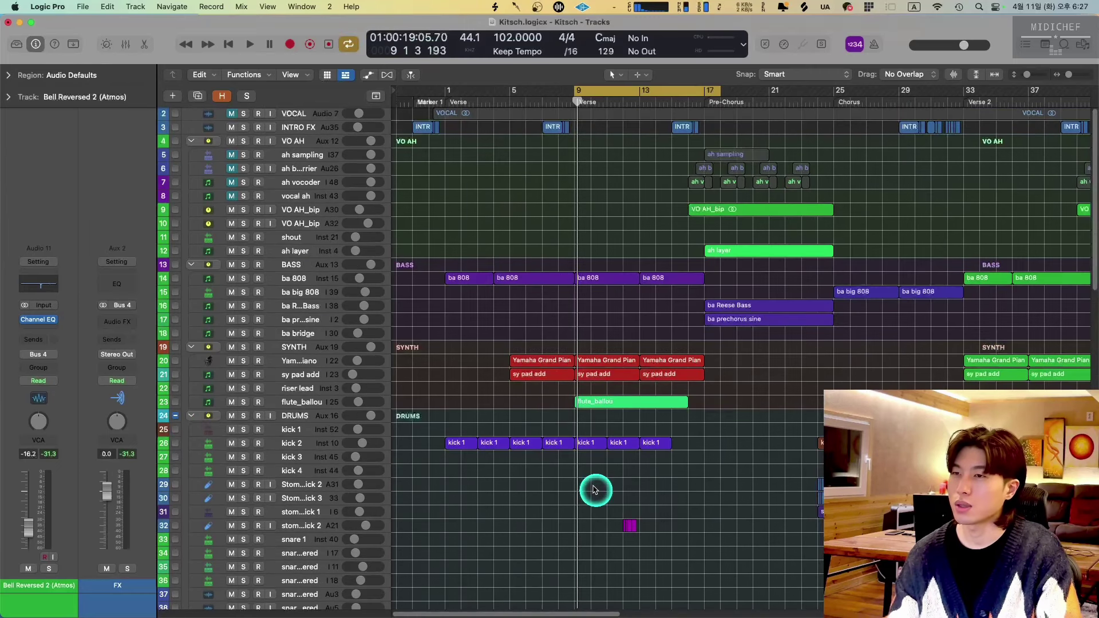
{"action": "left_click", "coordinate": [312, 403]}
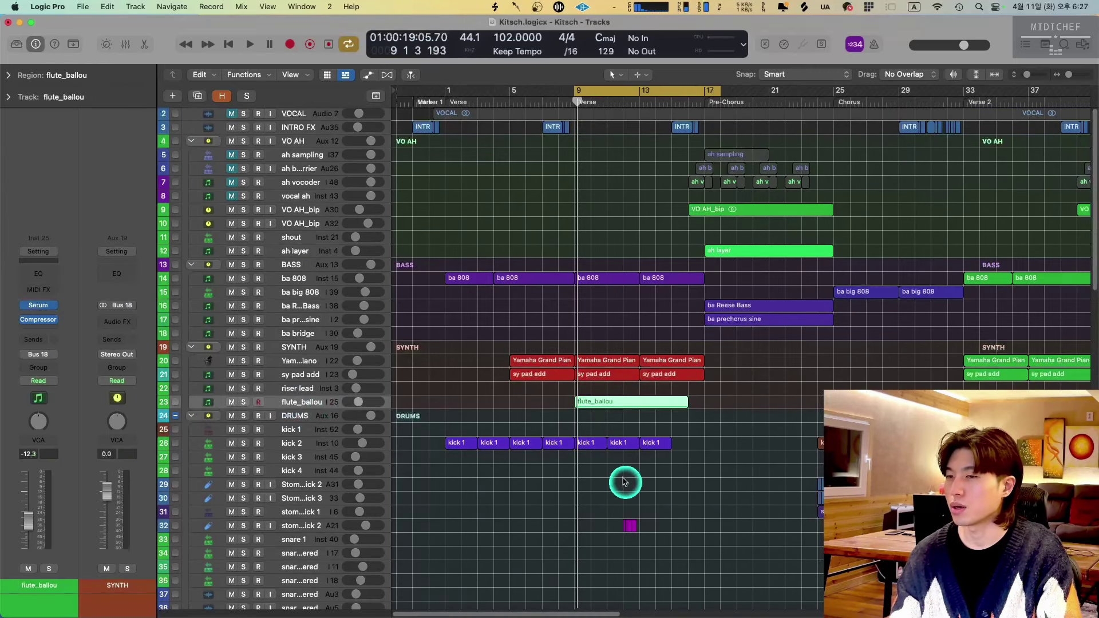
{"action": "scroll", "coordinate": [658, 489], "scroll_direction": "up", "scroll_amount": 3}
{"action": "key", "text": "p"}
{"action": "key", "text": "s"}
{"action": "key", "text": "space"}
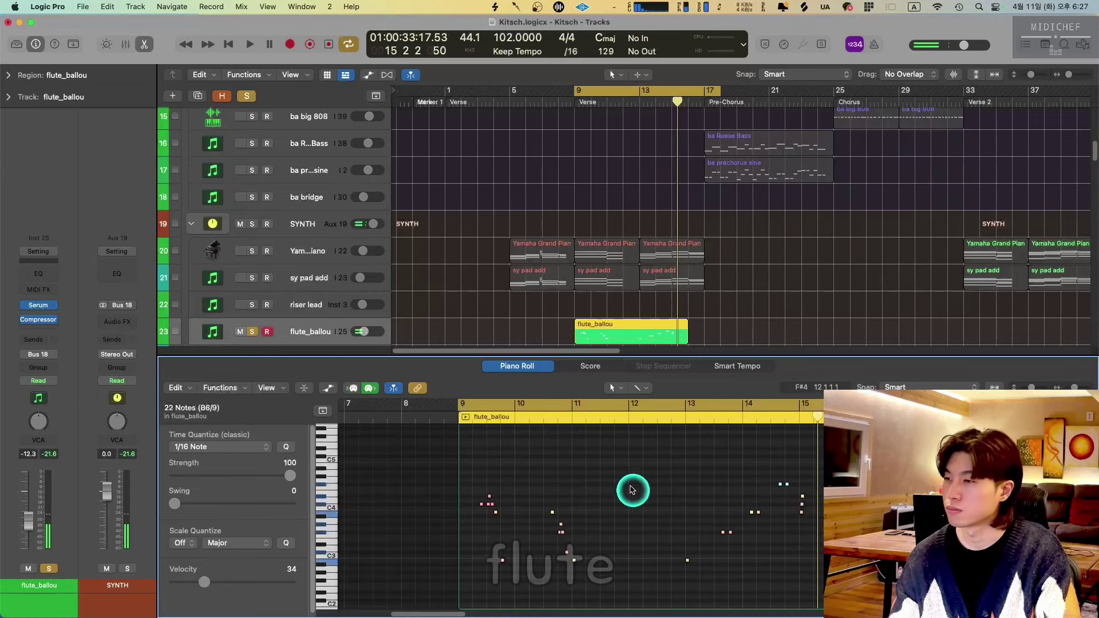
{"action": "key", "text": "space"}
{"action": "key", "text": "e"}
Open Serum on the flute_ballou track and examine its oscillator and effects pages.
{"action": "key", "text": "v"}
{"action": "left_click_drag", "start_coordinate": [527, 100], "coordinate": [462, 99]}
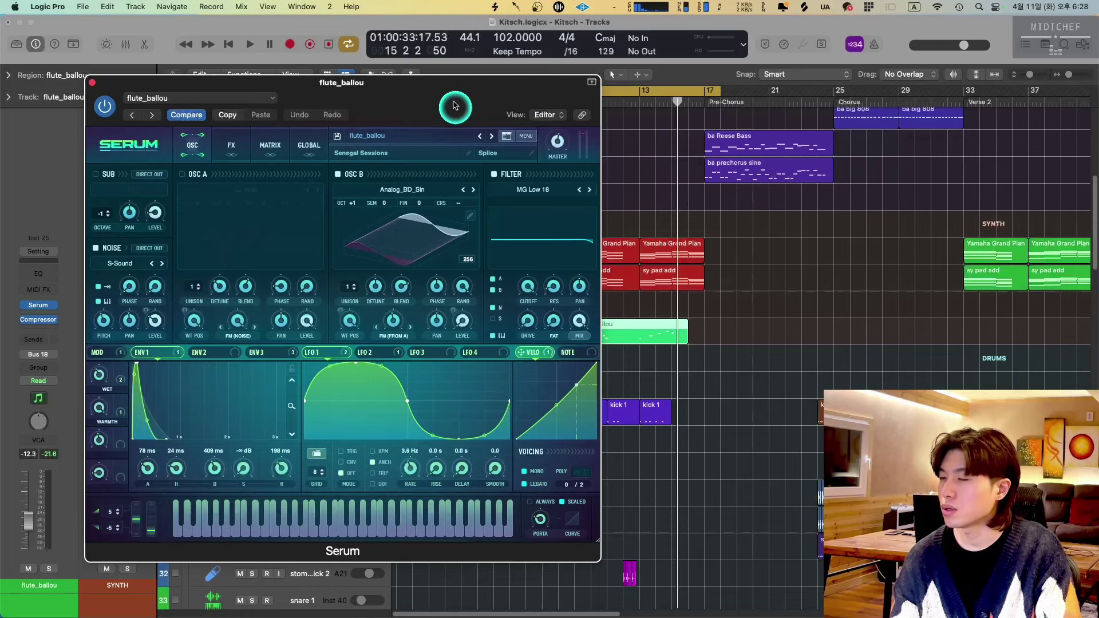
{"action": "left_click", "coordinate": [228, 143]}
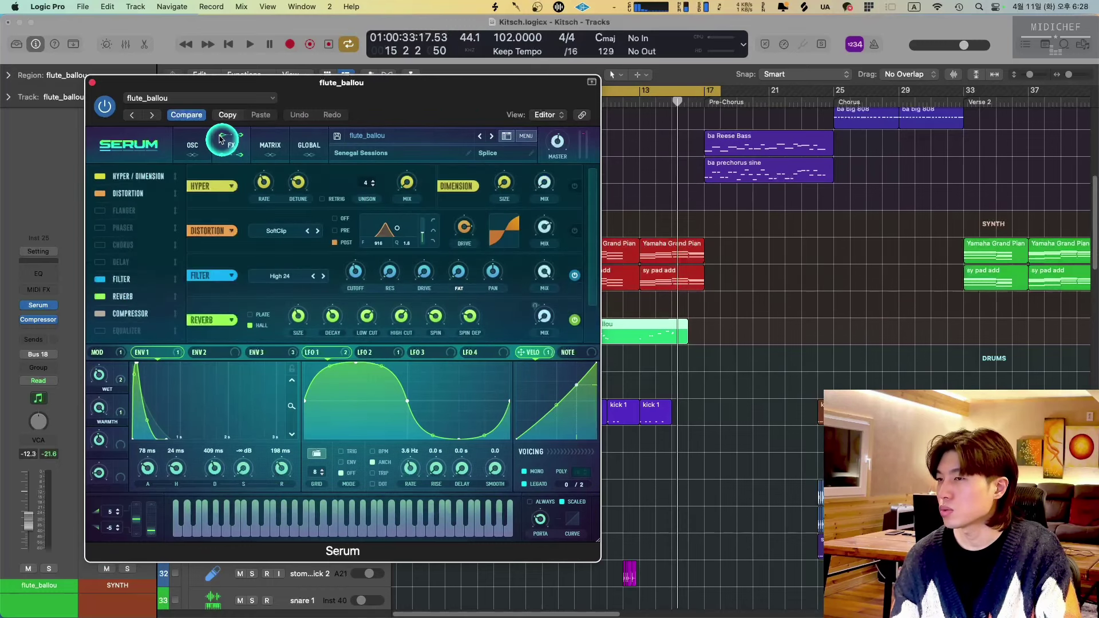
{"action": "left_click", "coordinate": [189, 148]}
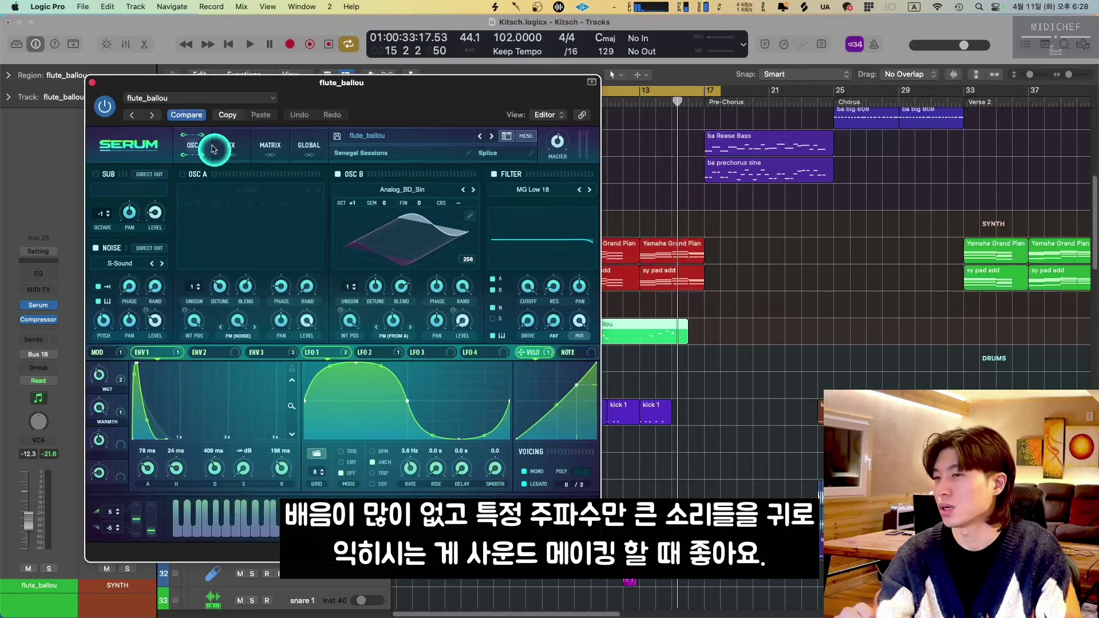
{"action": "left_click", "coordinate": [241, 155]}
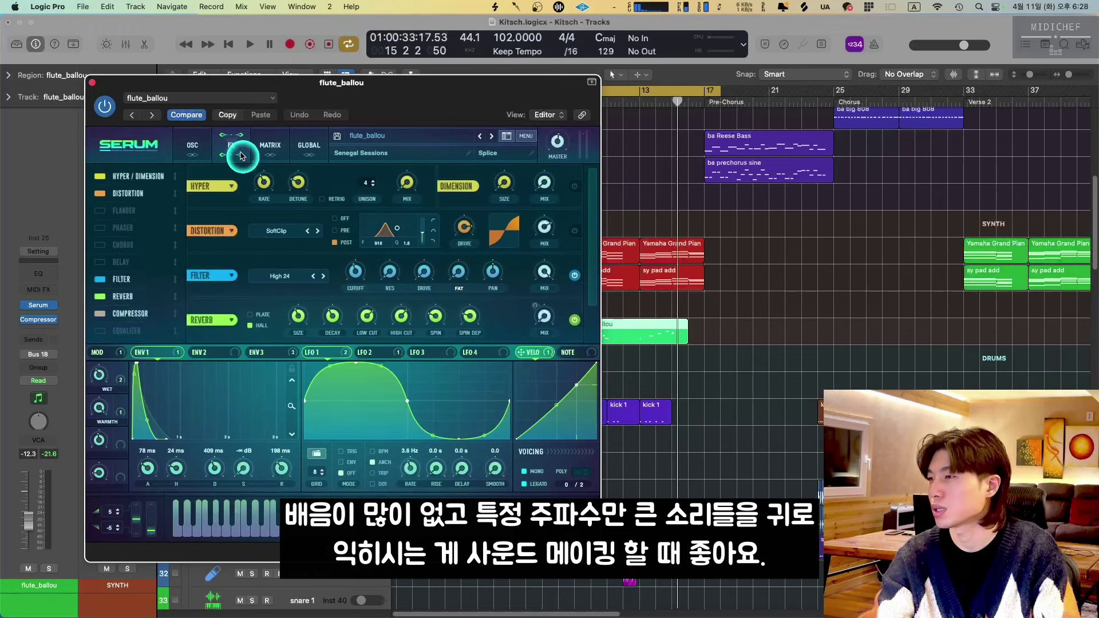
{"action": "left_click", "coordinate": [191, 148]}
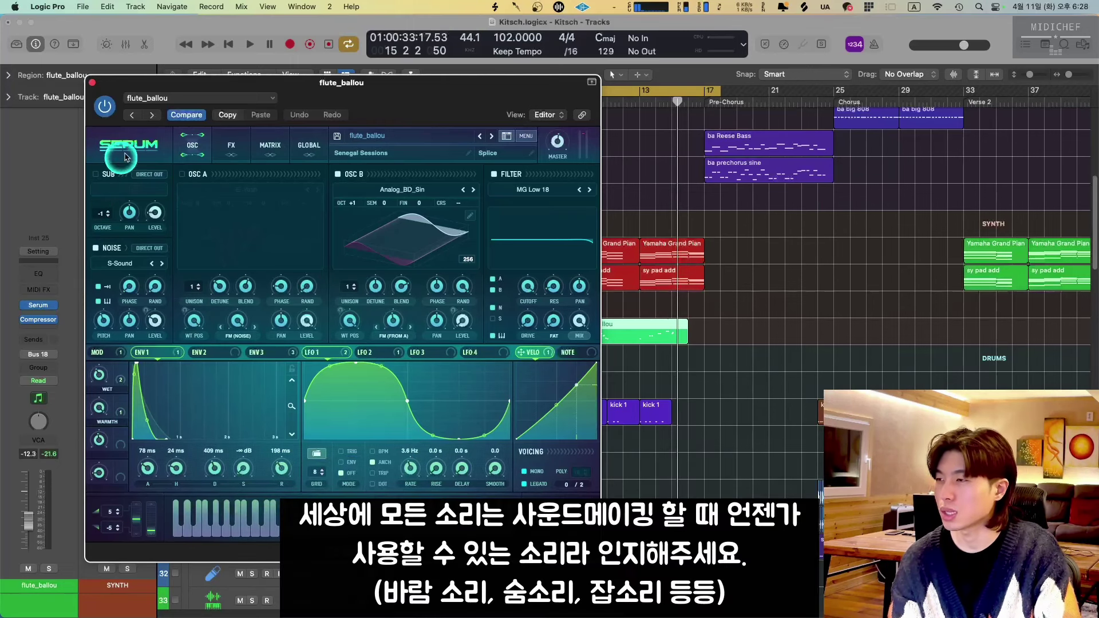
Compare the soloed flute_ballou with Serum's noise oscillator alone, on and off, and close the plug-in.
{"action": "left_click_drag", "start_coordinate": [136, 162], "coordinate": [237, 153]}
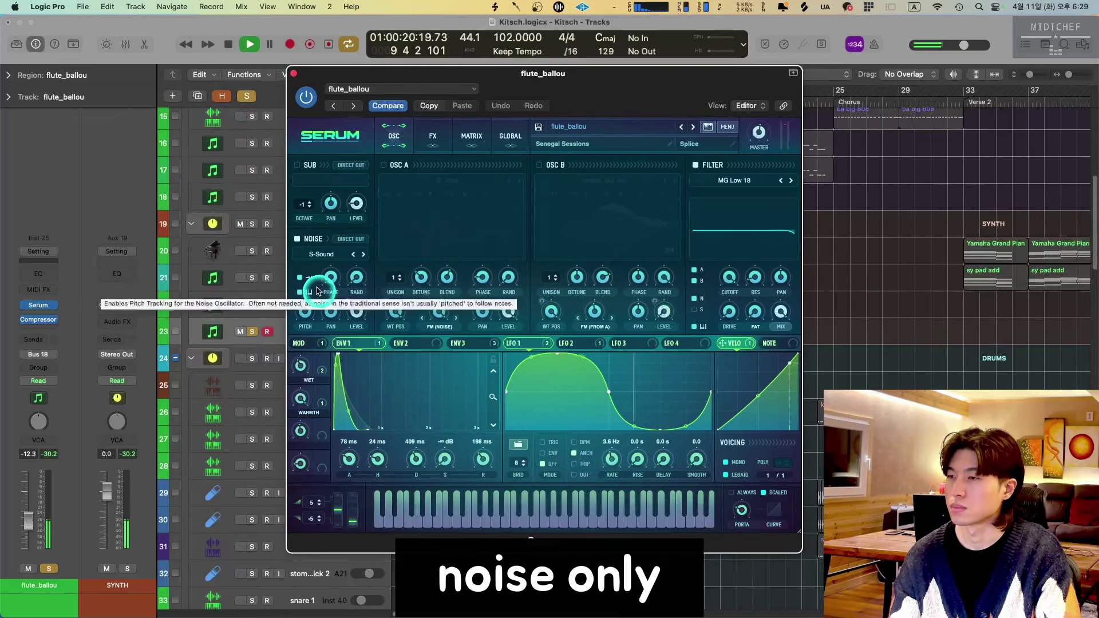
{"action": "left_click", "coordinate": [297, 240]}
{"action": "key", "text": "space"}
{"action": "left_click_drag", "start_coordinate": [639, 102], "coordinate": [450, 90]}
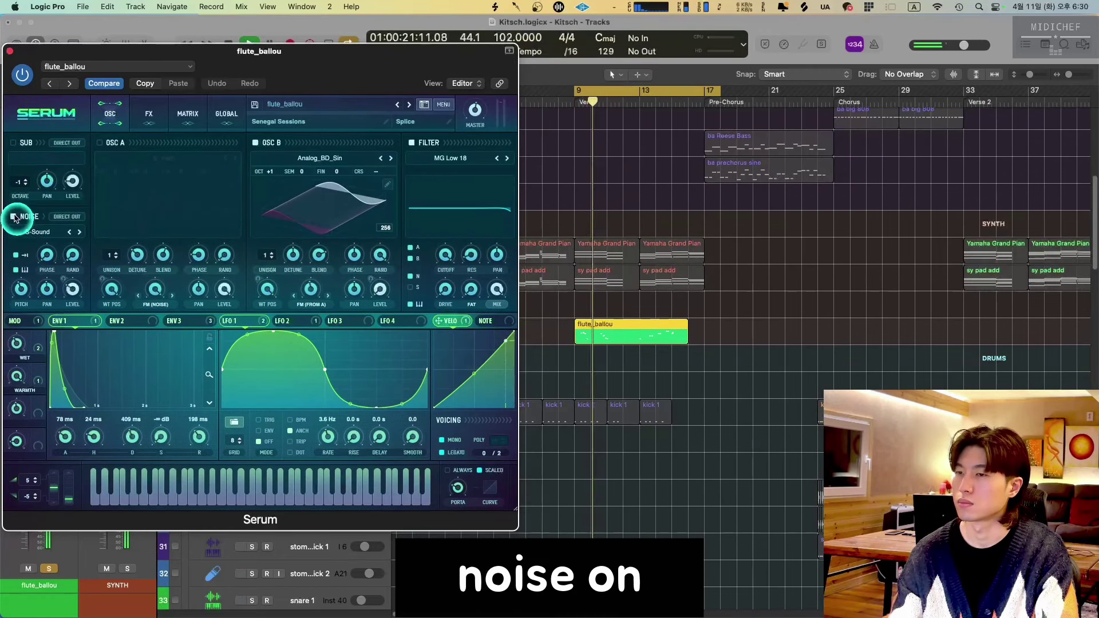
{"action": "left_click", "coordinate": [16, 218]}
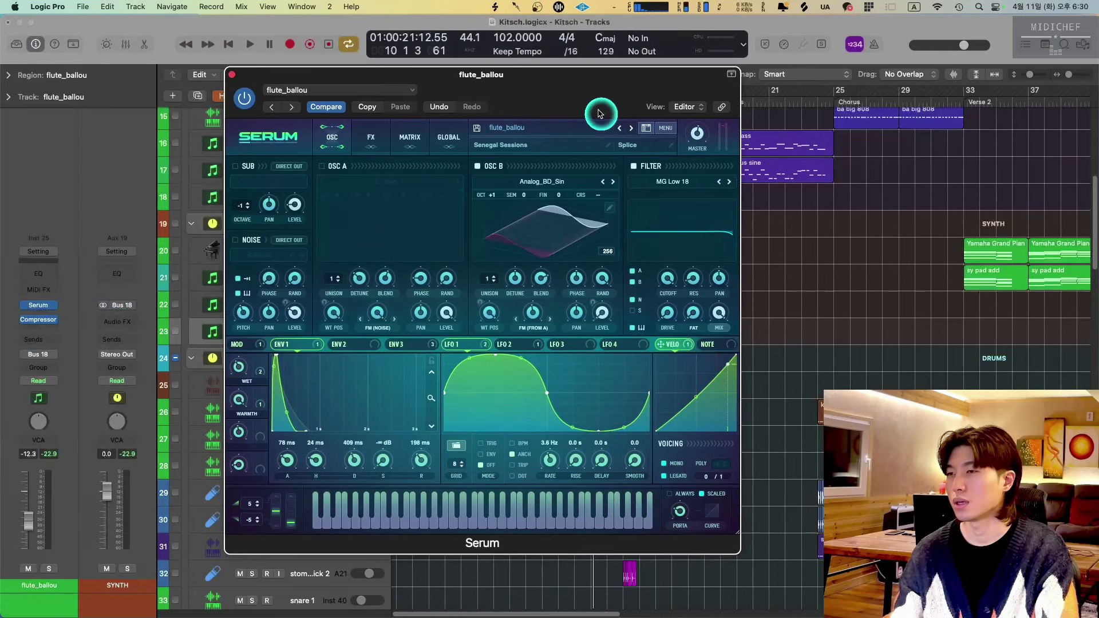
{"action": "left_click", "coordinate": [231, 74]}
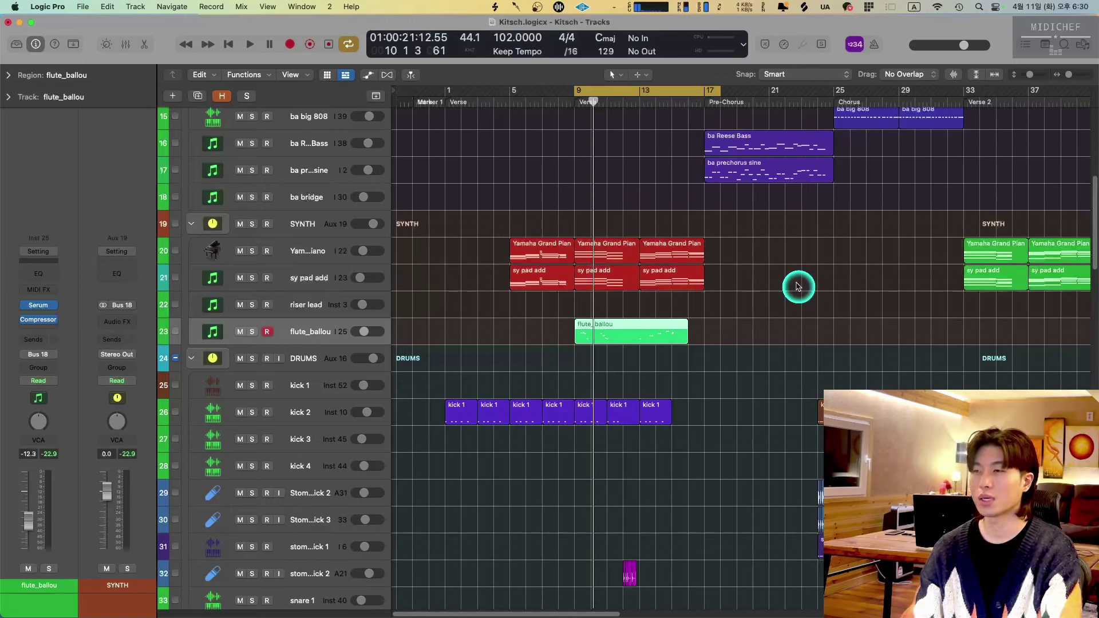
With the cycle range at bars 9–26, solo and play the hat 1–5 and Verse Hi-Hat Fills tracks.
{"action": "scroll", "coordinate": [797, 288], "scroll_direction": "up", "scroll_amount": 2}
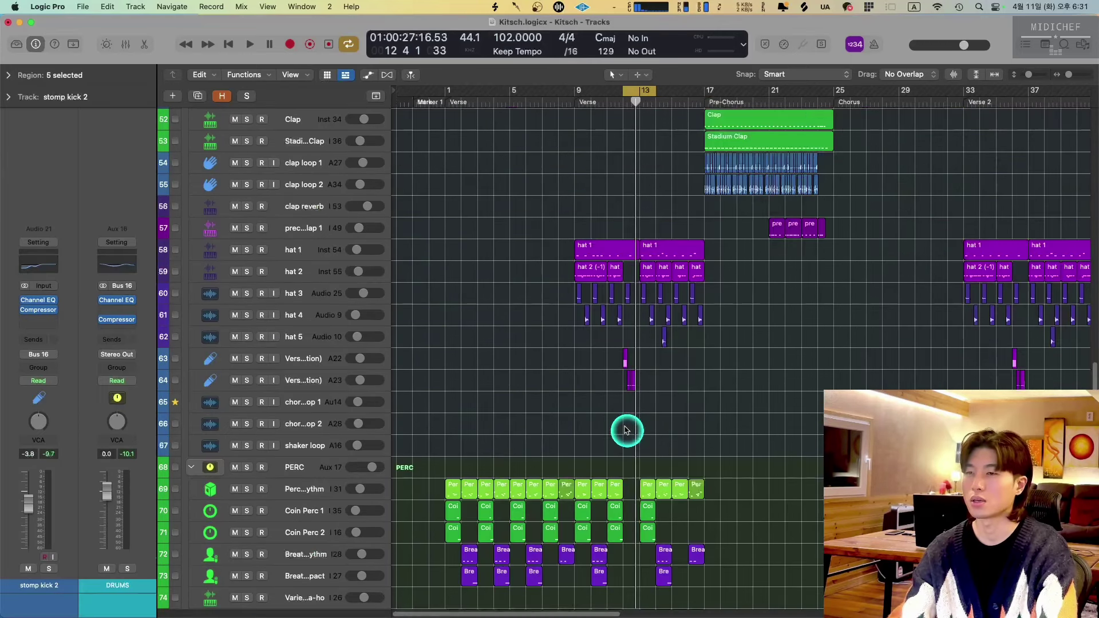
{"action": "scroll", "coordinate": [626, 429], "scroll_direction": "up", "scroll_amount": 5}
{"action": "left_click_drag", "start_coordinate": [593, 97], "coordinate": [850, 94]}
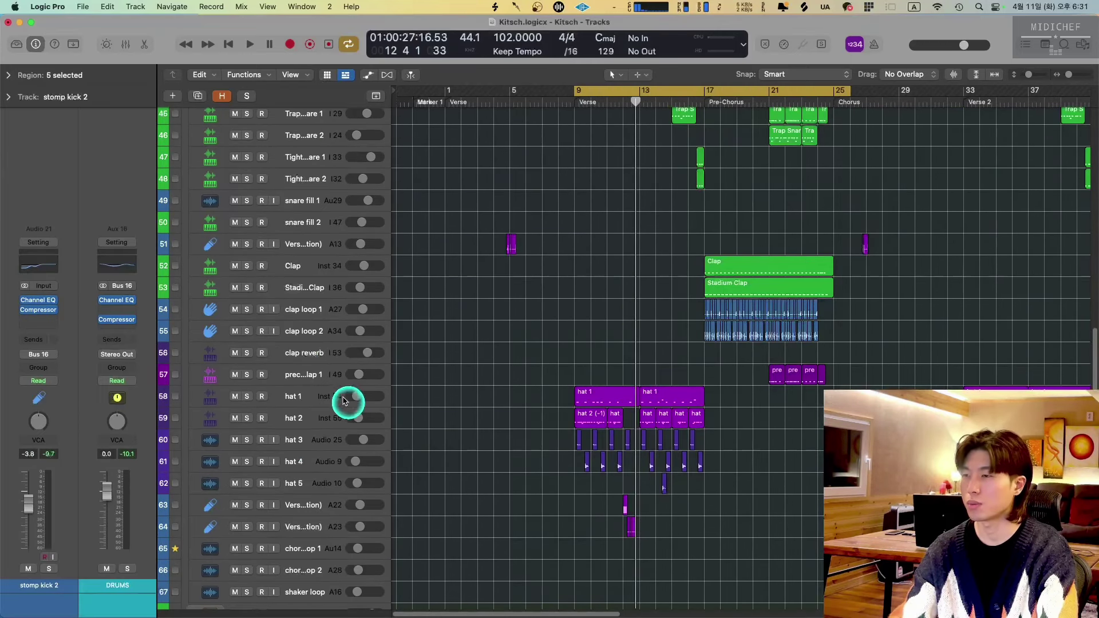
{"action": "scroll", "coordinate": [363, 420], "scroll_direction": "up", "scroll_amount": 10}
{"action": "scroll", "coordinate": [364, 422], "scroll_direction": "down", "scroll_amount": 10}
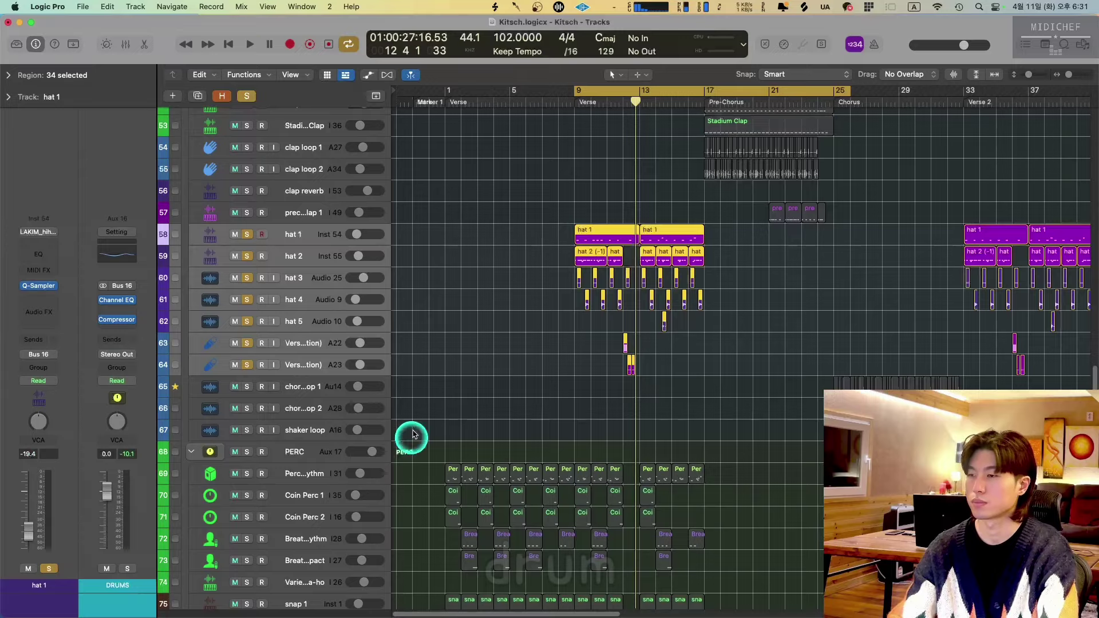
{"action": "key", "text": "space"}
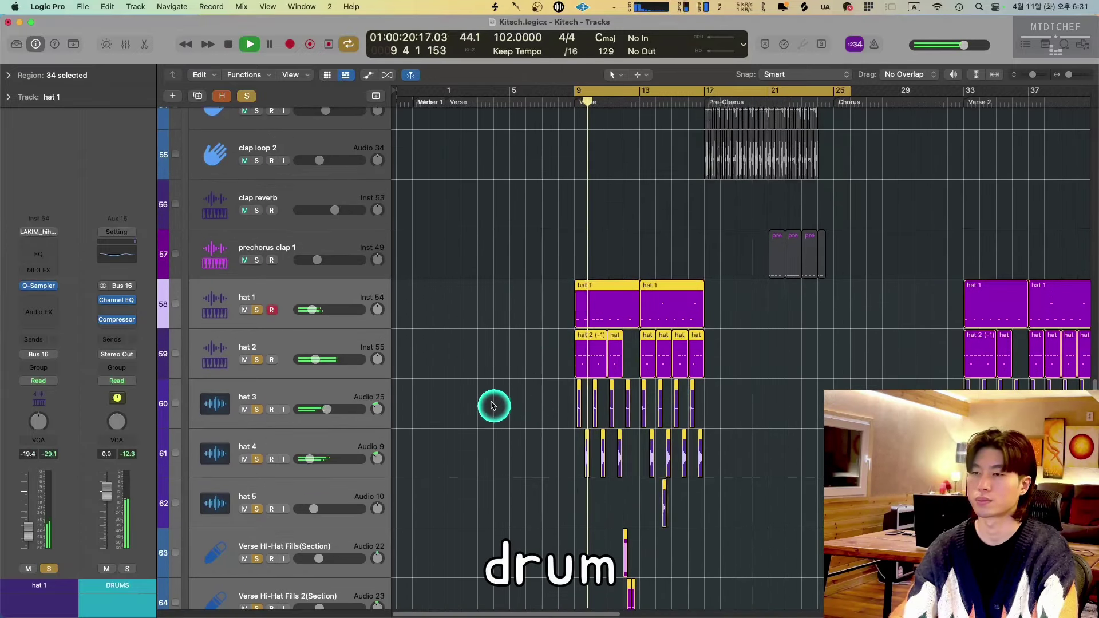
{"action": "scroll", "coordinate": [491, 404], "scroll_direction": "down", "scroll_amount": 1}
{"action": "scroll", "coordinate": [492, 402], "scroll_direction": "down", "scroll_amount": 1}
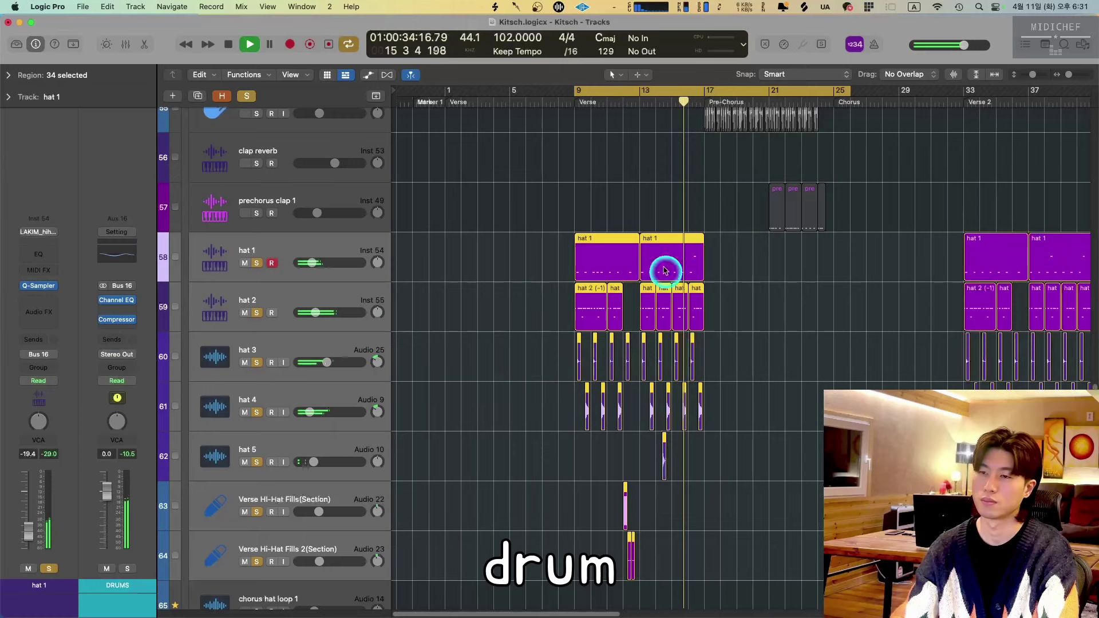
View the hat notes in the Piano Roll, stop playback and close the editor.
{"action": "double_click", "coordinate": [678, 256]}
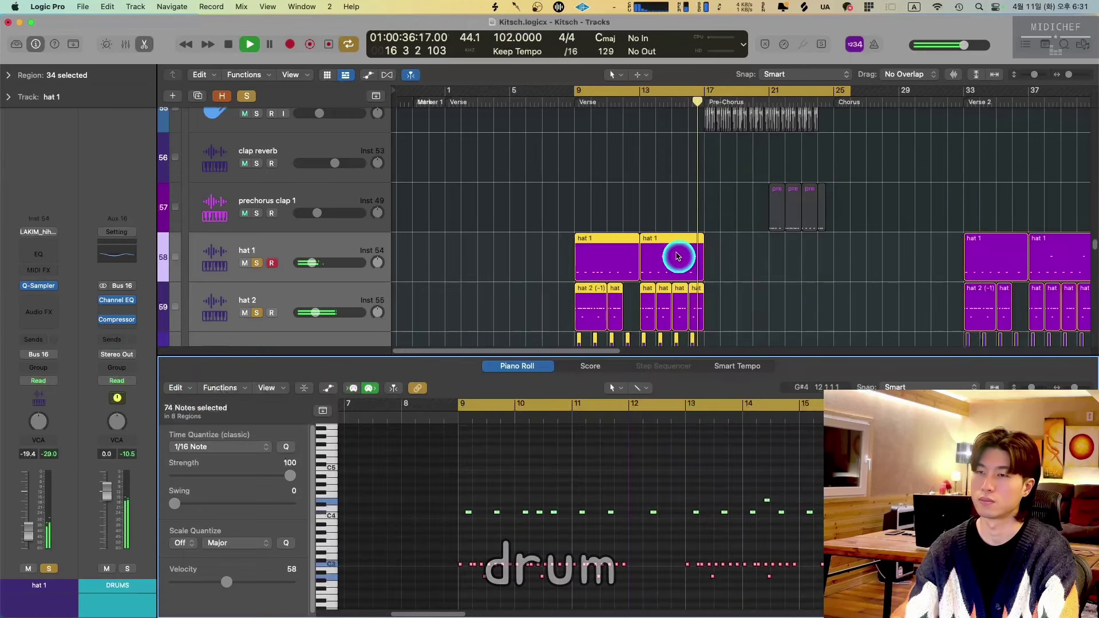
{"action": "key", "text": "space"}
{"action": "key", "text": "e"}
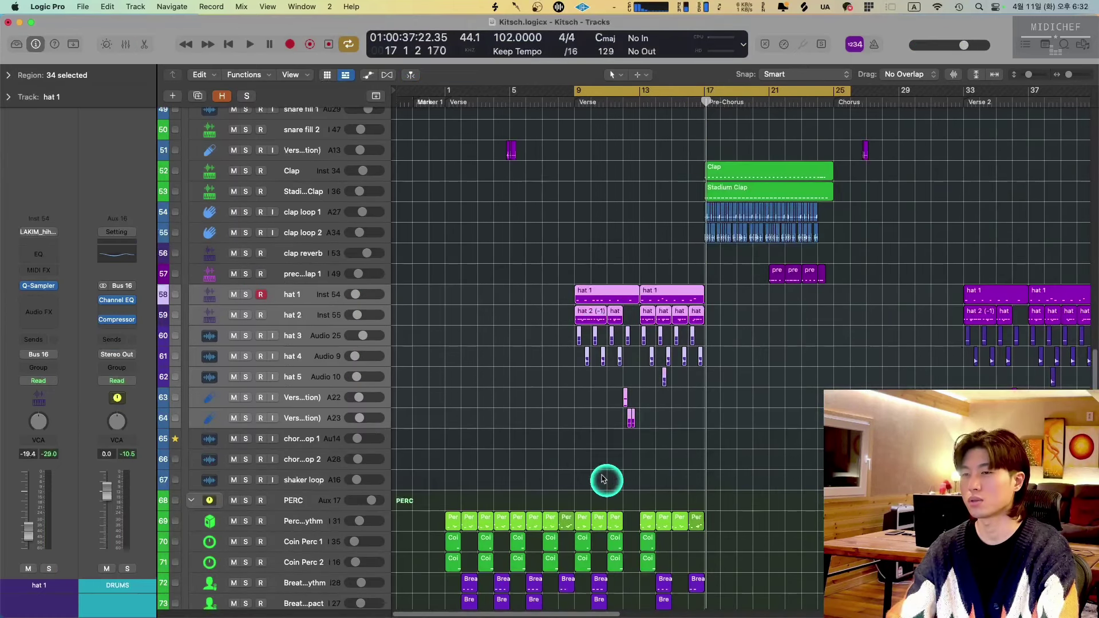
Look over the percussion, drum, synth and bass tracks in the verse, selecting the stomp kick 2 regions at bar 12.
{"action": "scroll", "coordinate": [633, 366], "scroll_direction": "down", "scroll_amount": 6}
{"action": "scroll", "coordinate": [633, 366], "scroll_direction": "up", "scroll_amount": 4}
{"action": "scroll", "coordinate": [633, 367], "scroll_direction": "up", "scroll_amount": 5}
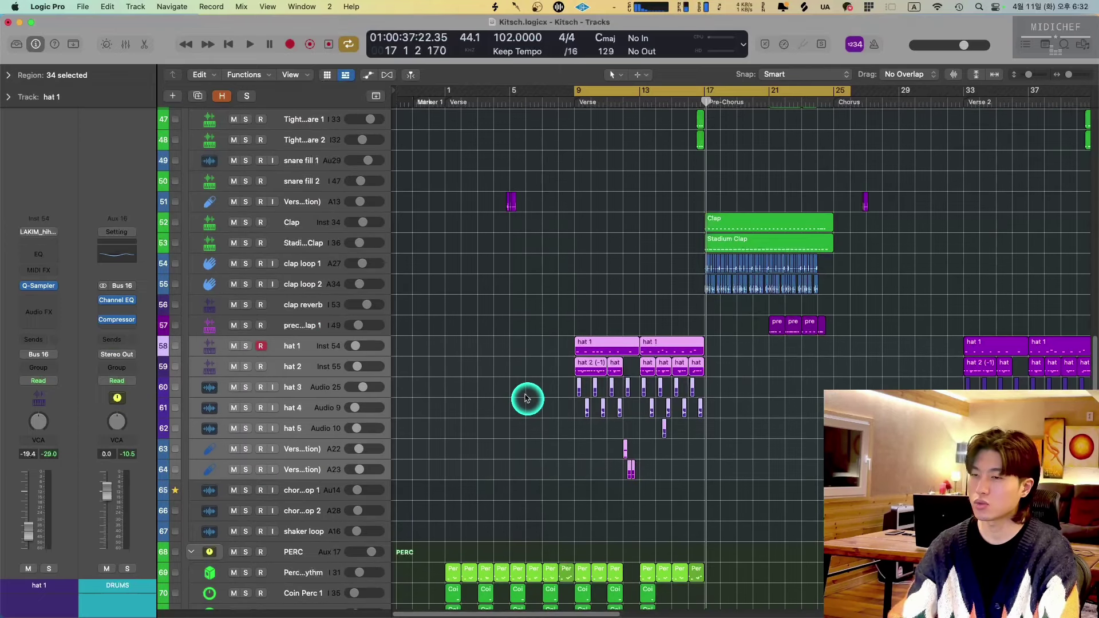
{"action": "scroll", "coordinate": [527, 395], "scroll_direction": "up", "scroll_amount": 15}
{"action": "left_click_drag", "start_coordinate": [688, 404], "coordinate": [628, 309]}
{"action": "scroll", "coordinate": [630, 400], "scroll_direction": "up", "scroll_amount": 5}
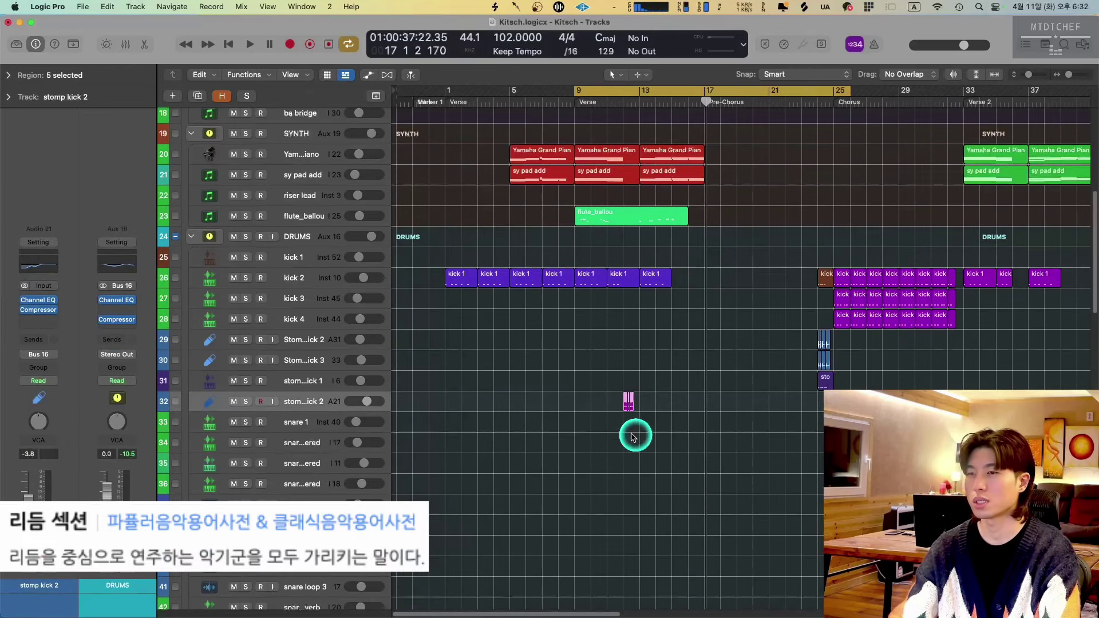
{"action": "scroll", "coordinate": [575, 432], "scroll_direction": "up", "scroll_amount": 7}
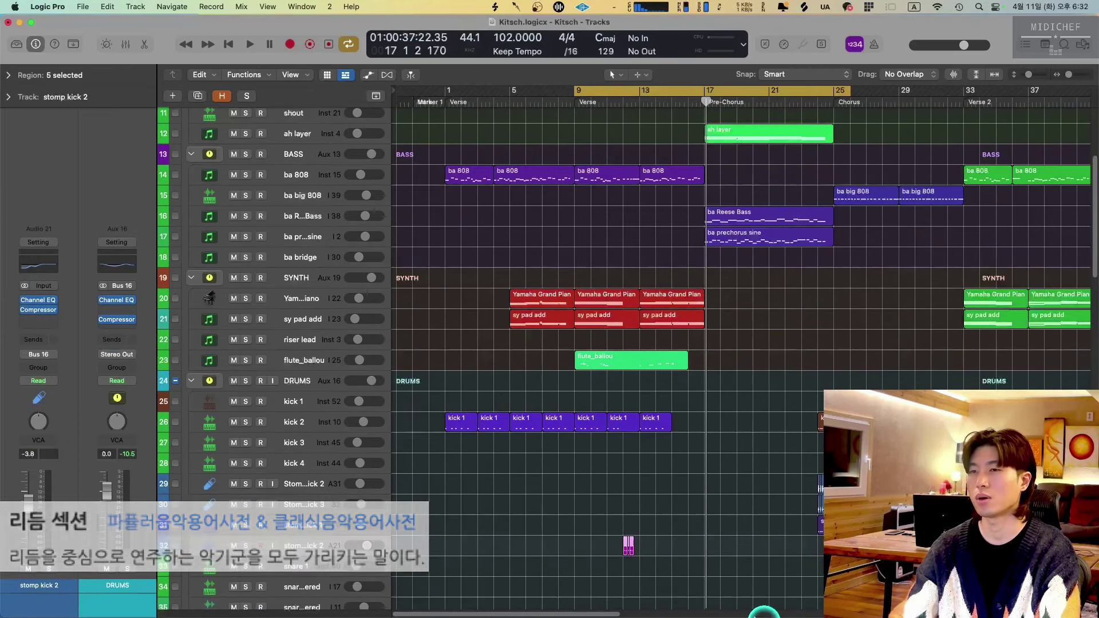
{"action": "scroll", "coordinate": [664, 458], "scroll_direction": "down", "scroll_amount": 20}
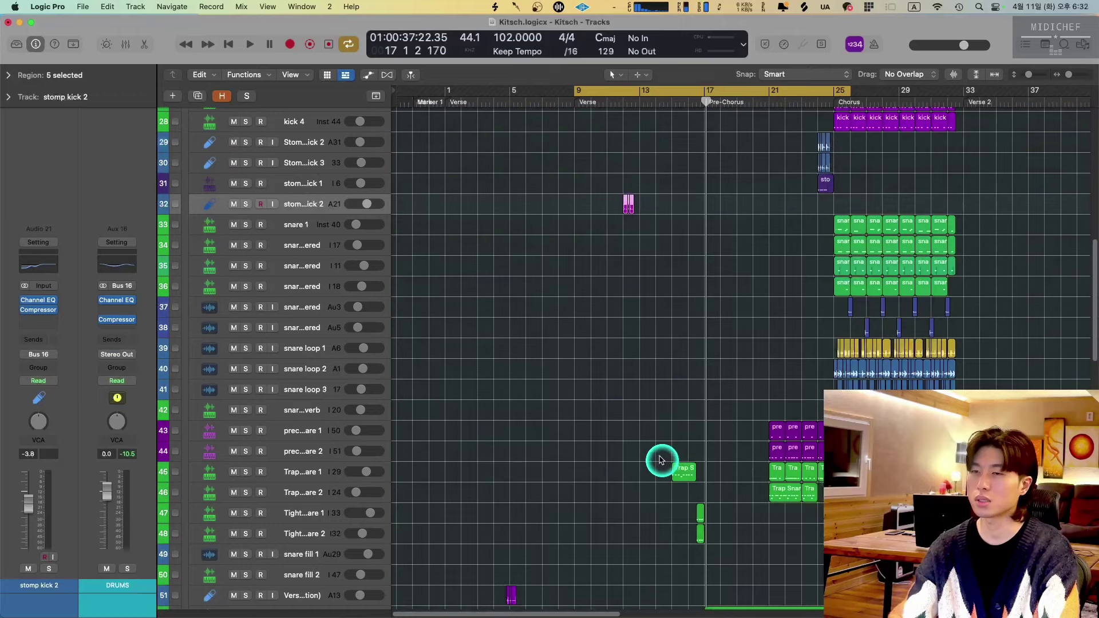
Move the cycle range to bars 15–27, covering the end of the verse.
{"action": "left_click_drag", "start_coordinate": [692, 105], "coordinate": [775, 115]}
{"action": "scroll", "coordinate": [595, 610], "scroll_direction": "up", "scroll_amount": 11}
{"action": "scroll", "coordinate": [596, 610], "scroll_direction": "right", "scroll_amount": 5}
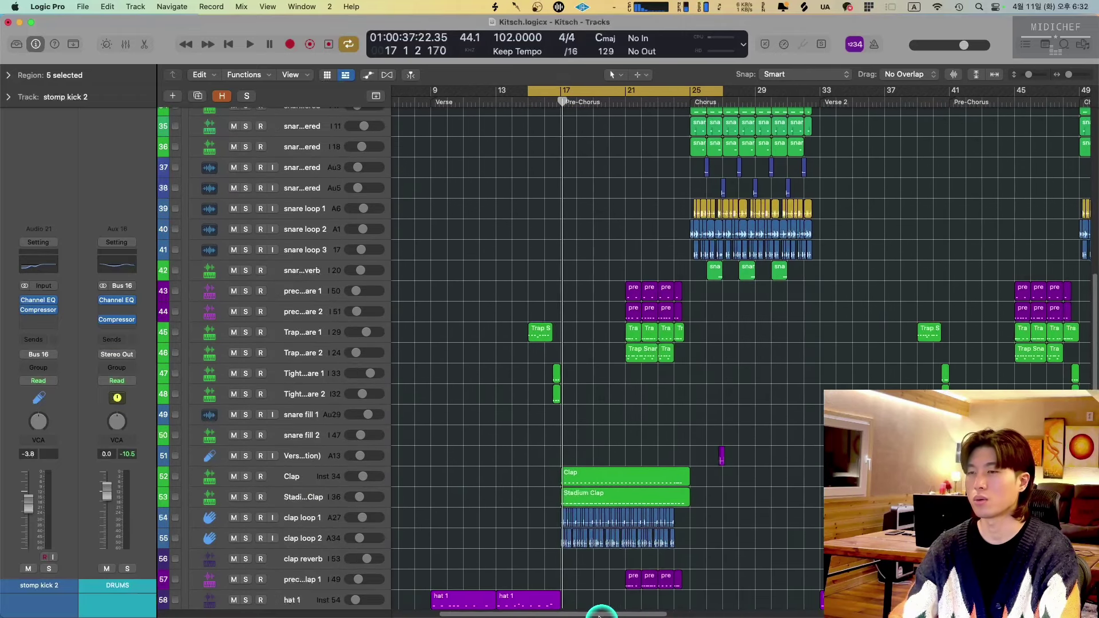
Solo and play the Trap Snare 1–2 and Tight Snare 1–2 tracks to hear the fill-in before the Pre-Chorus.
{"action": "scroll", "coordinate": [596, 606], "scroll_direction": "down", "scroll_amount": 5}
{"action": "left_click_drag", "start_coordinate": [321, 374], "coordinate": [336, 444]}
{"action": "key", "text": "p"}
{"action": "key", "text": "s"}
{"action": "key", "text": "p"}
{"action": "key", "text": "super+Right"}
{"action": "key", "text": "super+Right"}
{"action": "key", "text": "space"}
{"action": "scroll", "coordinate": [630, 267], "scroll_direction": "left", "scroll_amount": 2}
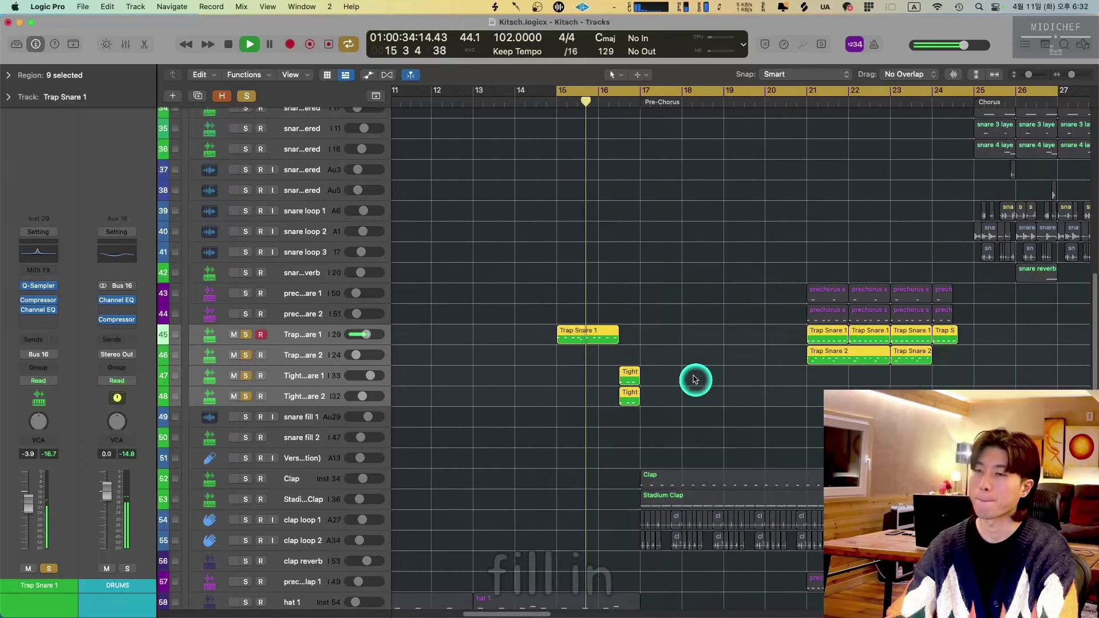
{"action": "scroll", "coordinate": [695, 373], "scroll_direction": "left", "scroll_amount": 2}
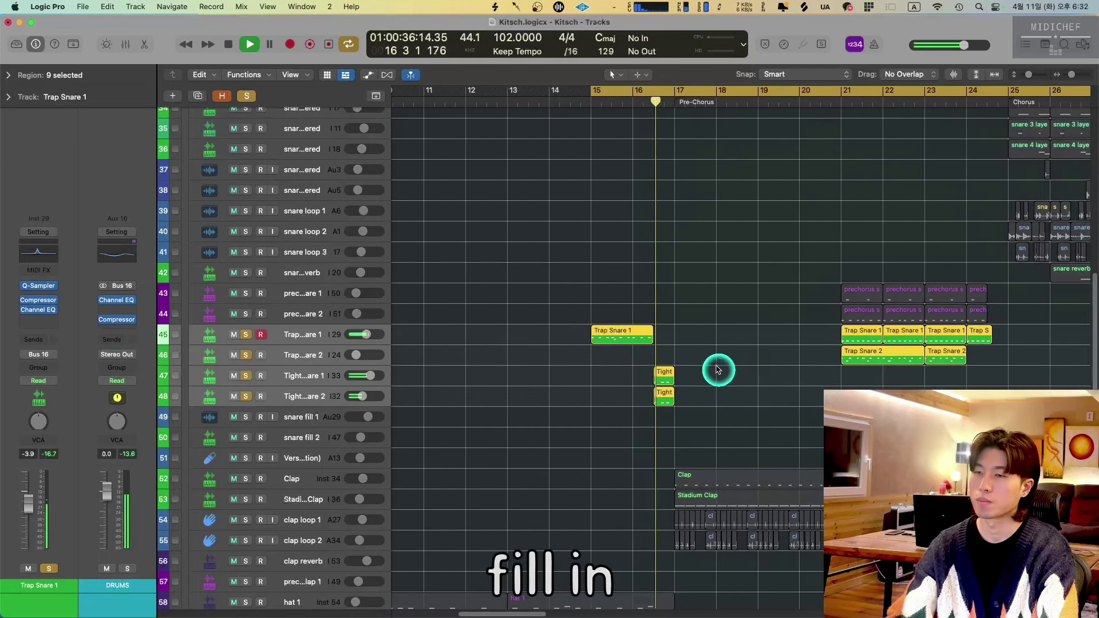
{"action": "key", "text": "space"}
{"action": "key", "text": "z"}
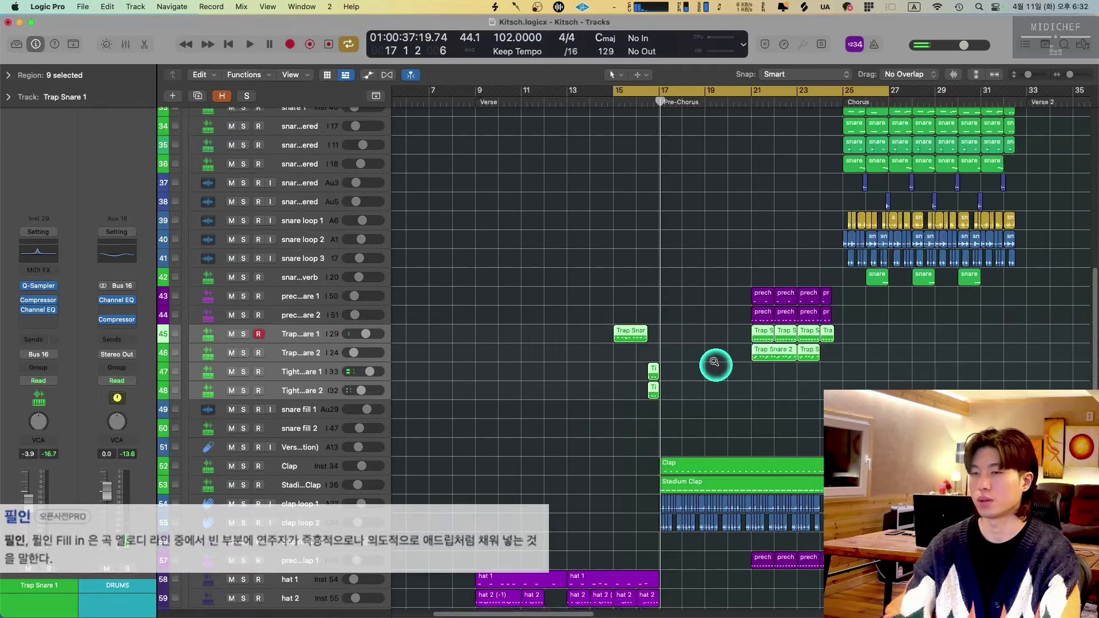
Look over the arrangement from the vocals down to the FX tracks, selecting the DRUMS track.
{"action": "scroll", "coordinate": [579, 607], "scroll_direction": "up", "scroll_amount": 5}
{"action": "scroll", "coordinate": [570, 605], "scroll_direction": "left", "scroll_amount": 1}
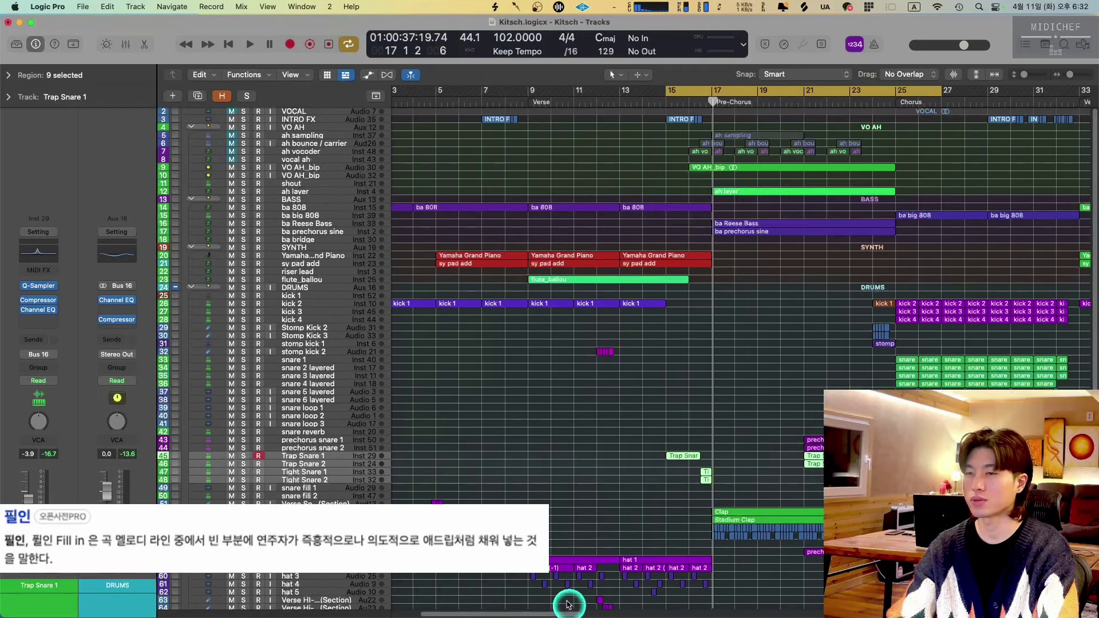
{"action": "scroll", "coordinate": [564, 458], "scroll_direction": "down", "scroll_amount": 4}
{"action": "scroll", "coordinate": [564, 458], "scroll_direction": "left", "scroll_amount": 2}
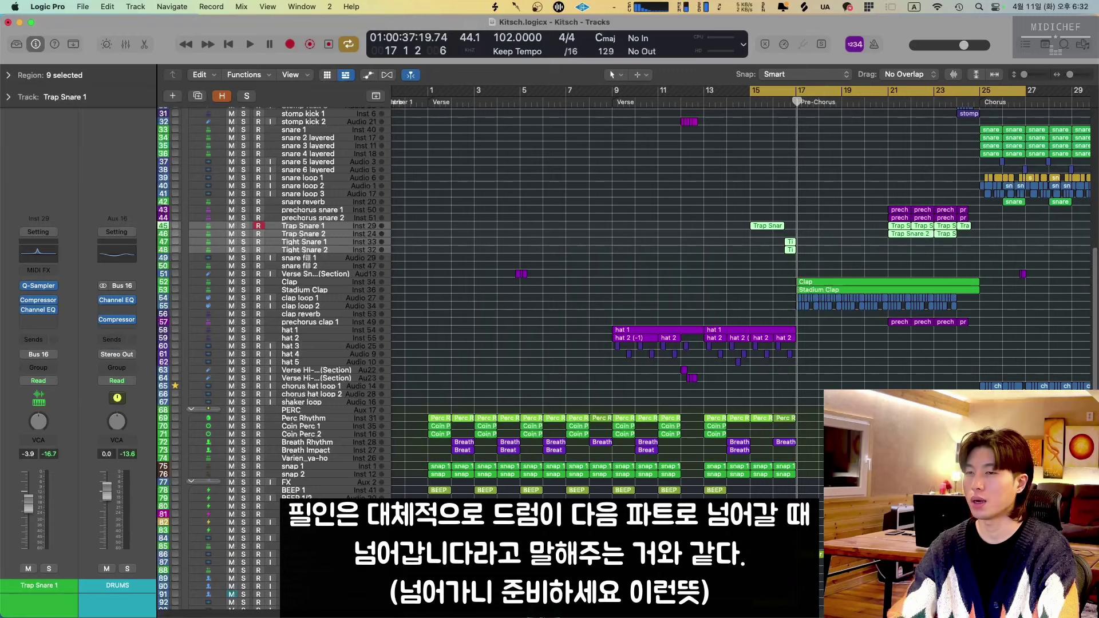
{"action": "left_click", "coordinate": [314, 199]}
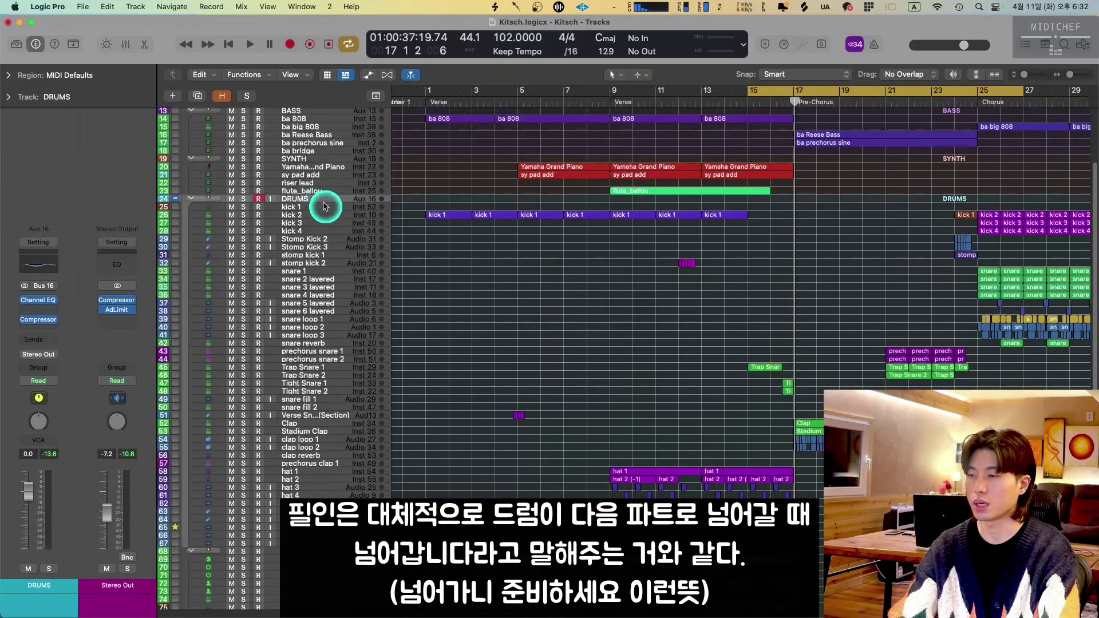
{"action": "scroll", "coordinate": [412, 385], "scroll_direction": "up", "scroll_amount": 3}
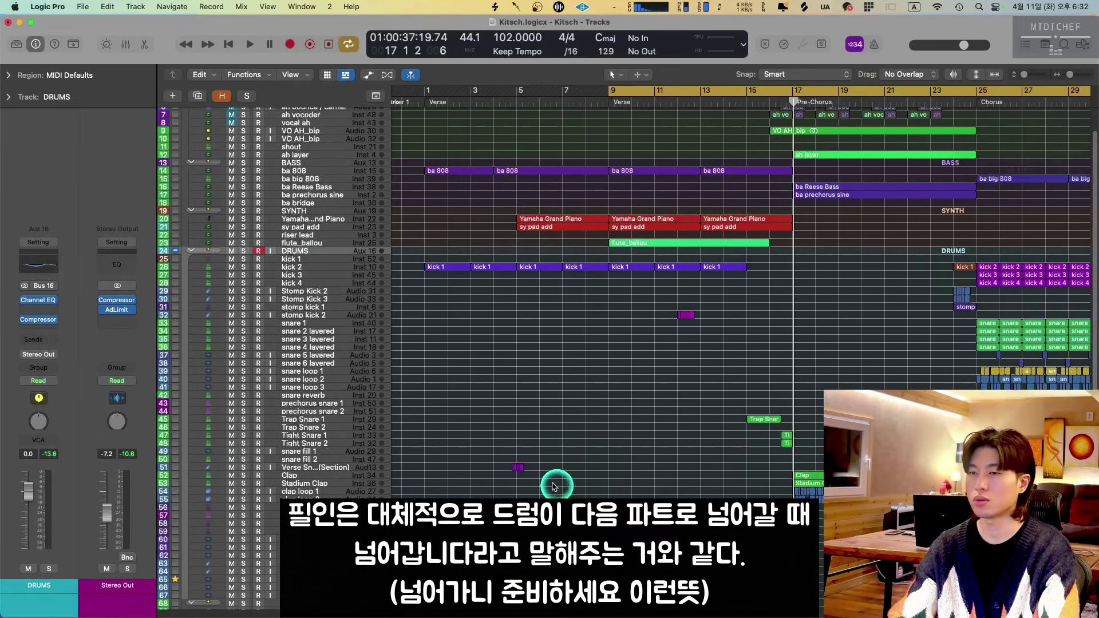
{"action": "mouse_move", "coordinate": [516, 615]}
{"action": "left_click_drag", "start_coordinate": [564, 608], "coordinate": [595, 611]}
{"action": "scroll", "coordinate": [458, 478], "scroll_direction": "down", "scroll_amount": 4}
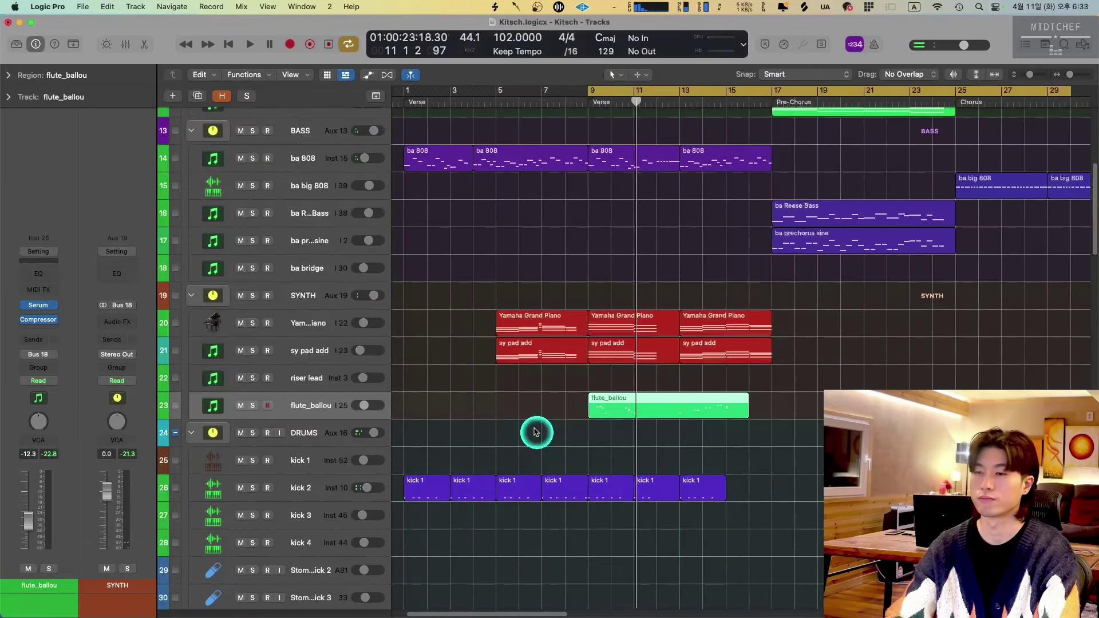
Play the full mix of the verse from bar 9 while viewing the notes of the two ba 808 regions in the Piano Roll.
{"action": "key", "text": "space"}
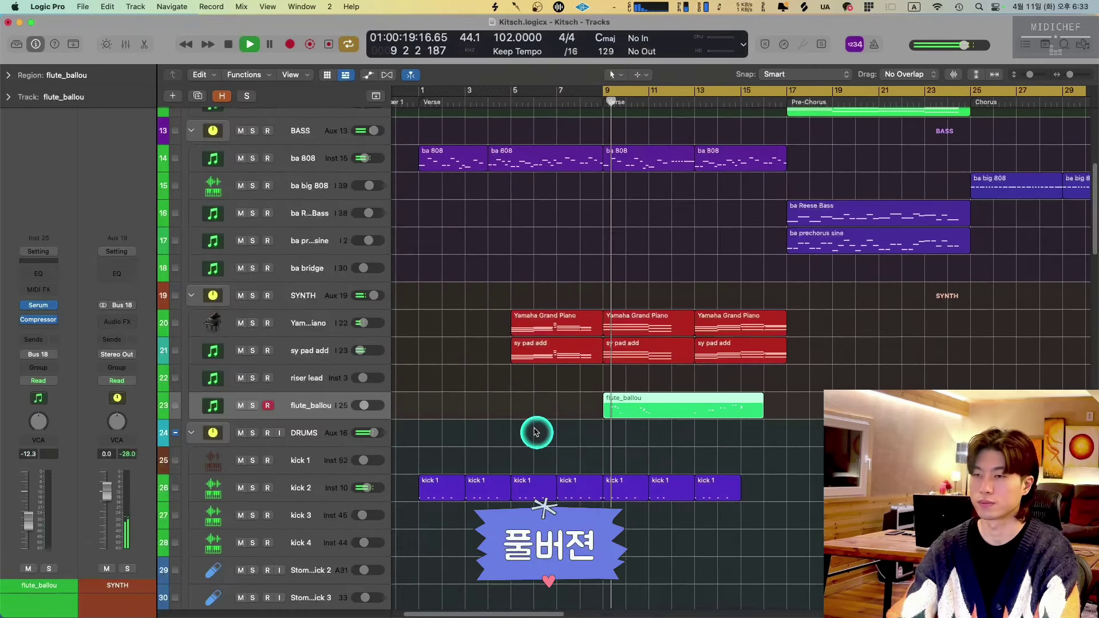
{"action": "scroll", "coordinate": [535, 433], "scroll_direction": "left", "scroll_amount": 2}
{"action": "scroll", "coordinate": [535, 433], "scroll_direction": "down", "scroll_amount": 2}
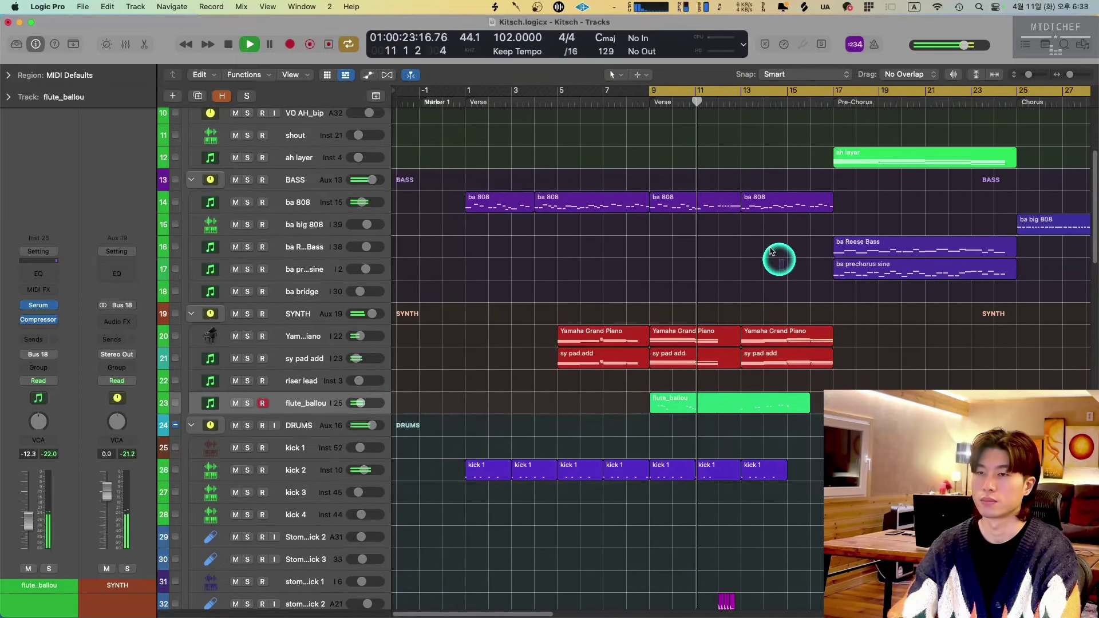
{"action": "left_click_drag", "start_coordinate": [785, 269], "coordinate": [718, 209]}
{"action": "key", "text": "e"}
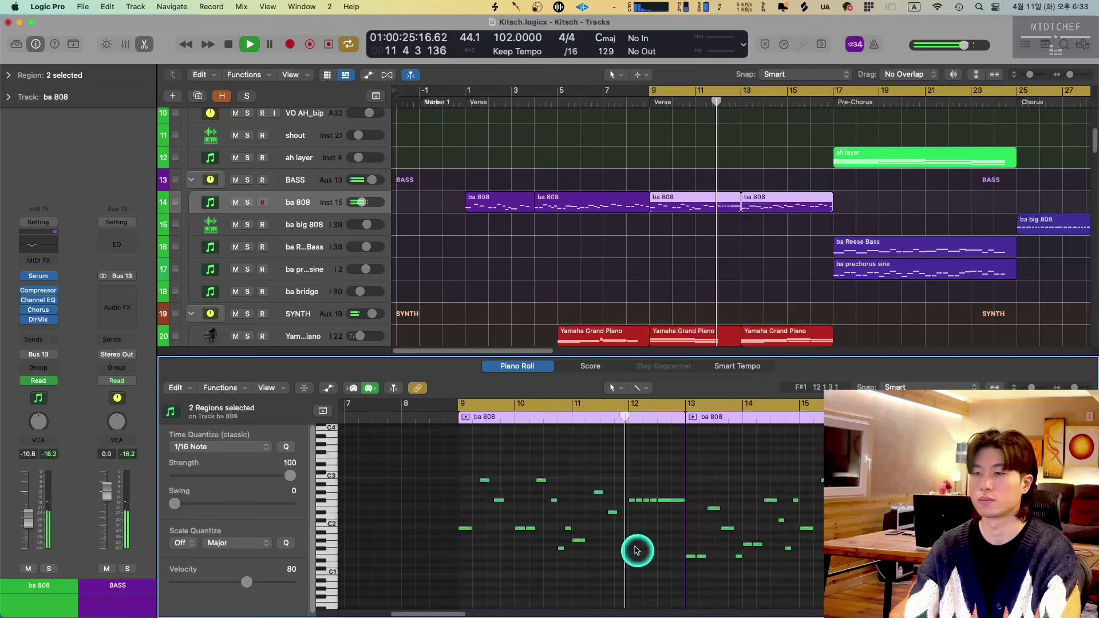
{"action": "key", "text": "e"}
While the verse plays, select the stomp kick 2 regions at bar 12 and follow the playback through the tracks.
{"action": "scroll", "coordinate": [715, 521], "scroll_direction": "down", "scroll_amount": 4}
{"action": "left_click", "coordinate": [719, 508]}
{"action": "scroll", "coordinate": [490, 608], "scroll_direction": "right", "scroll_amount": 5}
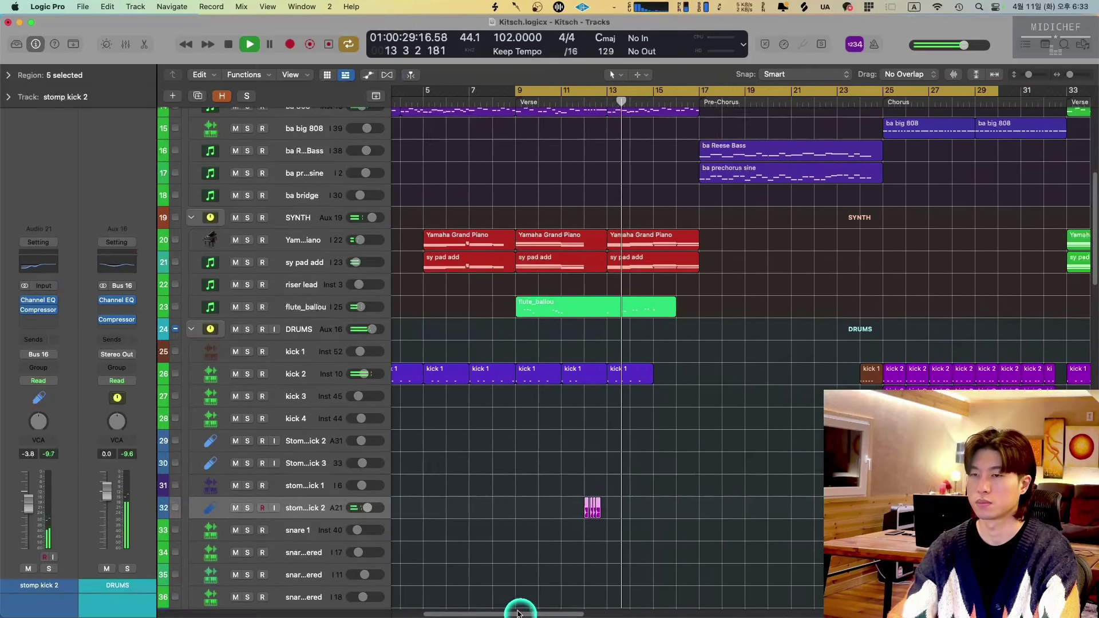
{"action": "scroll", "coordinate": [571, 534], "scroll_direction": "up", "scroll_amount": 3}
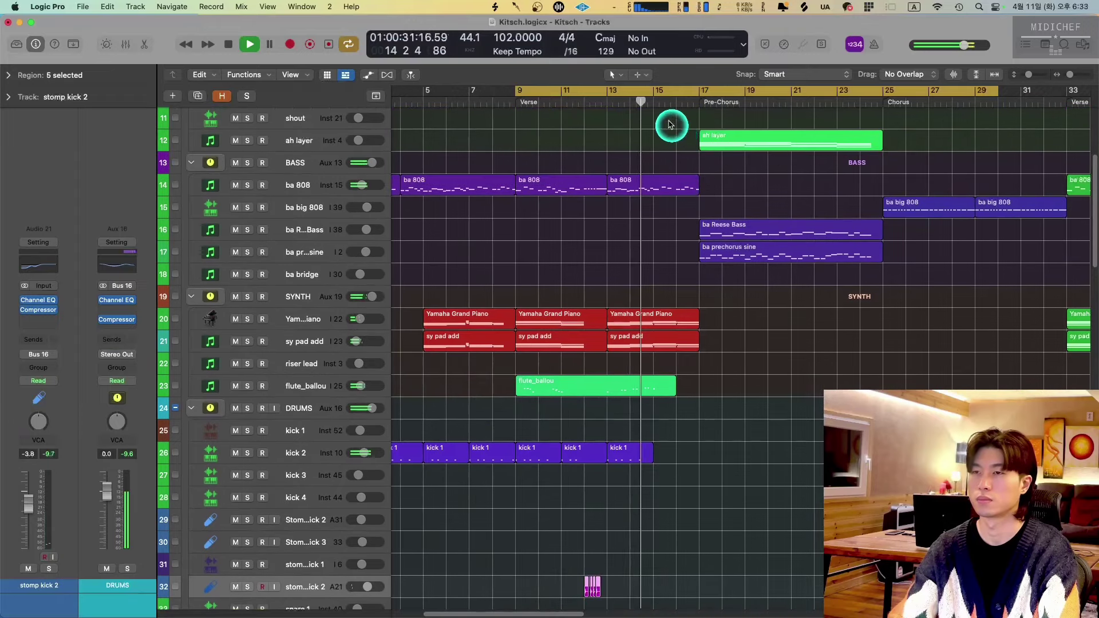
Move the cycle range to bars 13–26 and point out the Trap Snare 1 and Tight Snare fill regions during playback.
{"action": "left_click_drag", "start_coordinate": [615, 93], "coordinate": [911, 93]}
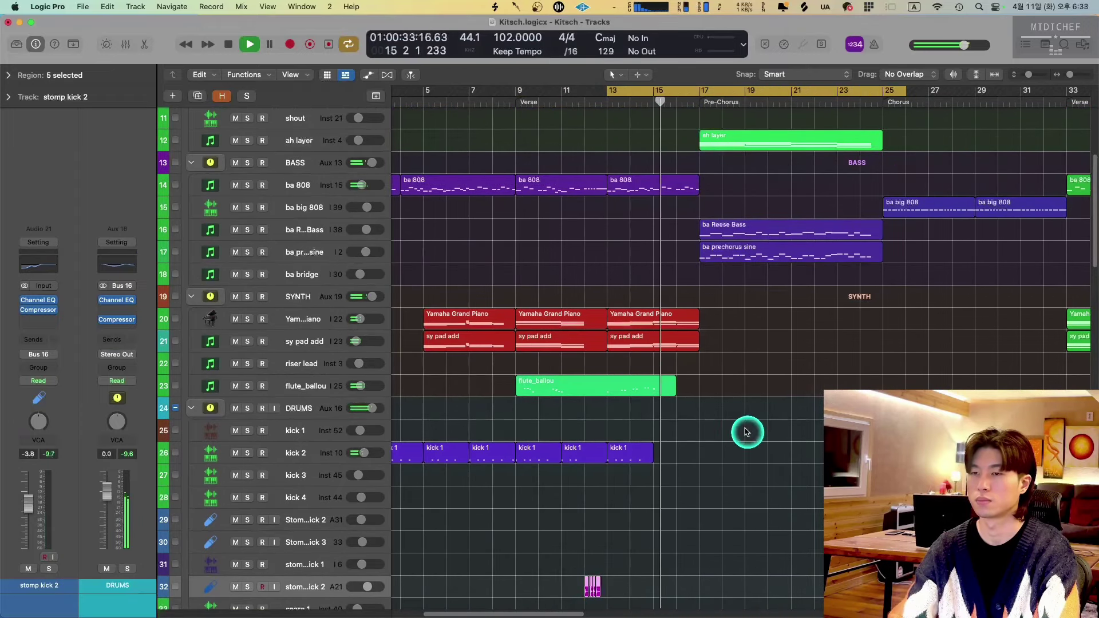
{"action": "scroll", "coordinate": [747, 432], "scroll_direction": "down", "scroll_amount": 10}
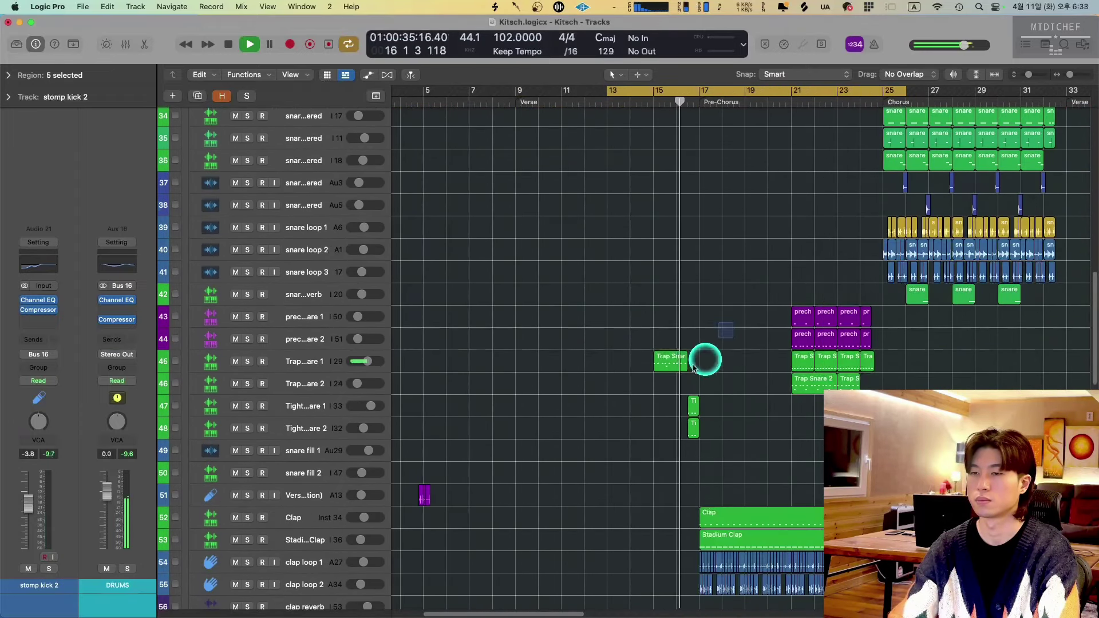
{"action": "left_click_drag", "start_coordinate": [693, 367], "coordinate": [682, 418]}
{"action": "left_click", "coordinate": [720, 319]}
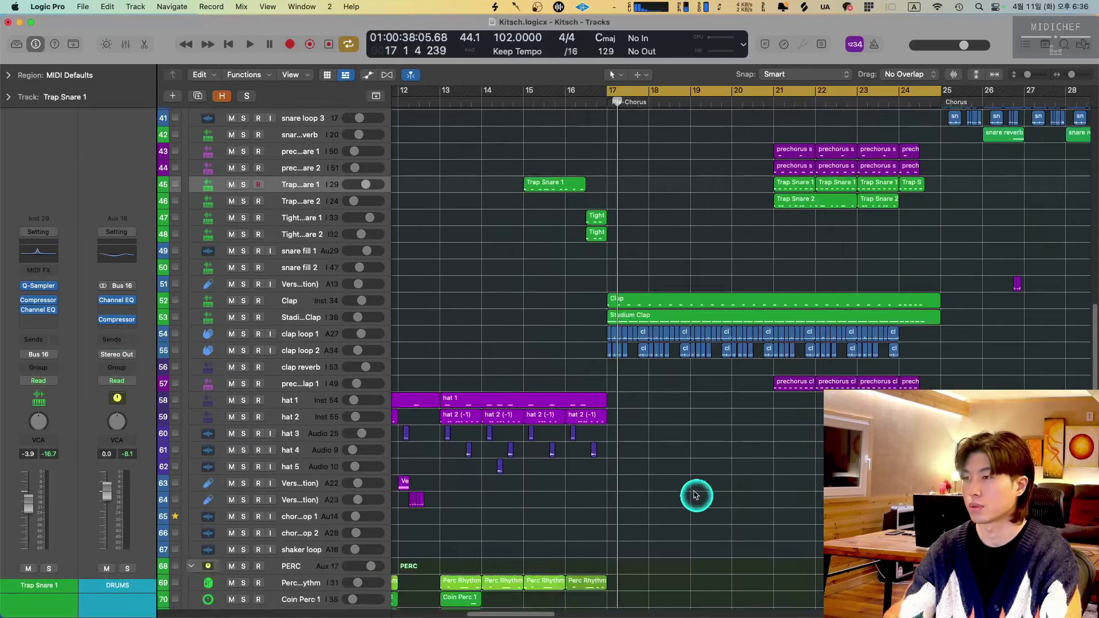
Solo the DRUMS track and play the Pre-Chorus in bars 17–25 while viewing its snare, clap and clap loop regions.
{"action": "scroll", "coordinate": [696, 491], "scroll_direction": "up", "scroll_amount": 3}
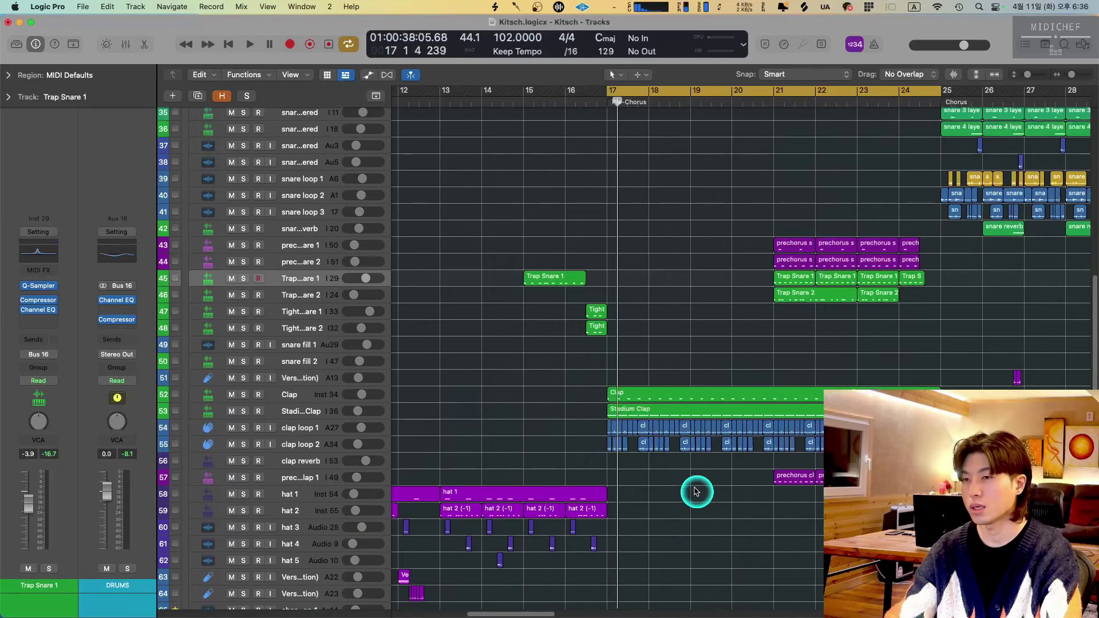
{"action": "scroll", "coordinate": [657, 494], "scroll_direction": "up", "scroll_amount": 5}
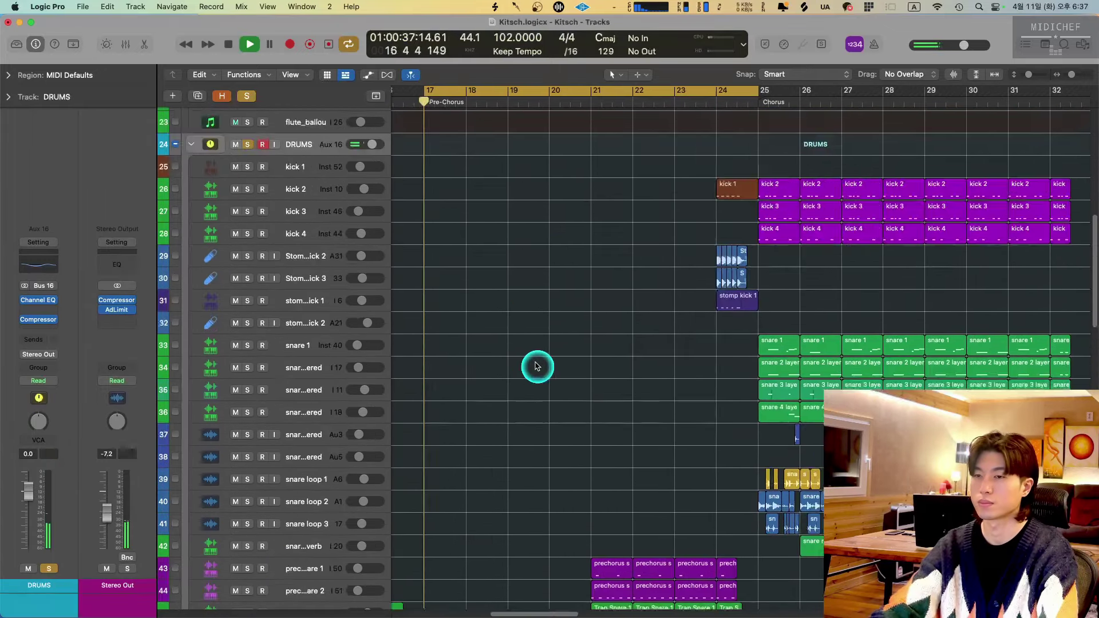
{"action": "scroll", "coordinate": [534, 365], "scroll_direction": "down", "scroll_amount": 10}
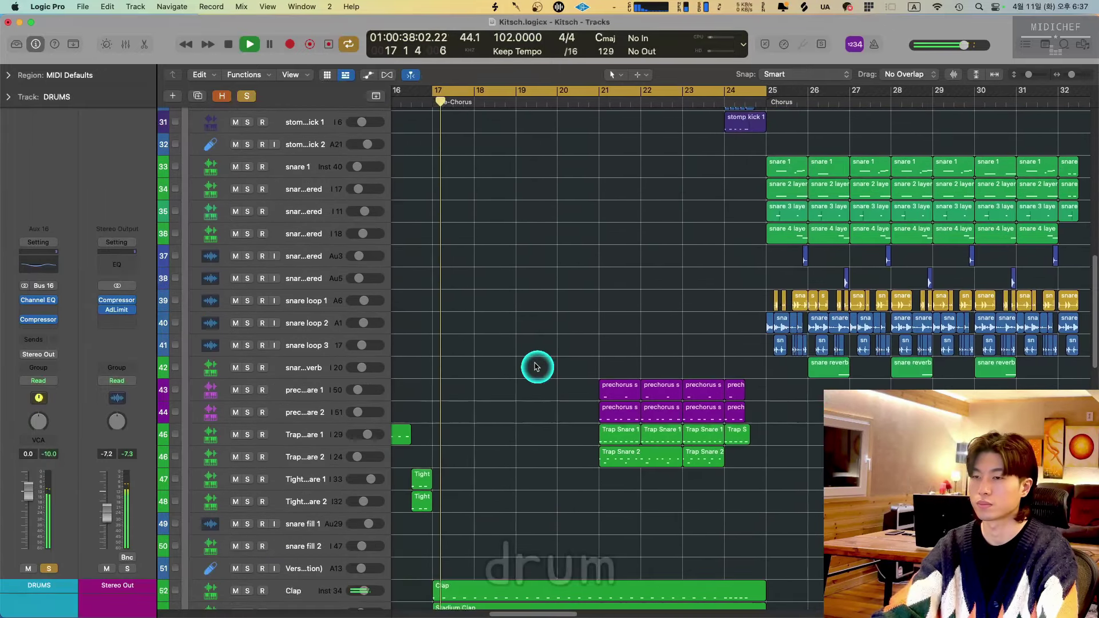
{"action": "left_click", "coordinate": [535, 364], "text": "ctrl+alt"}
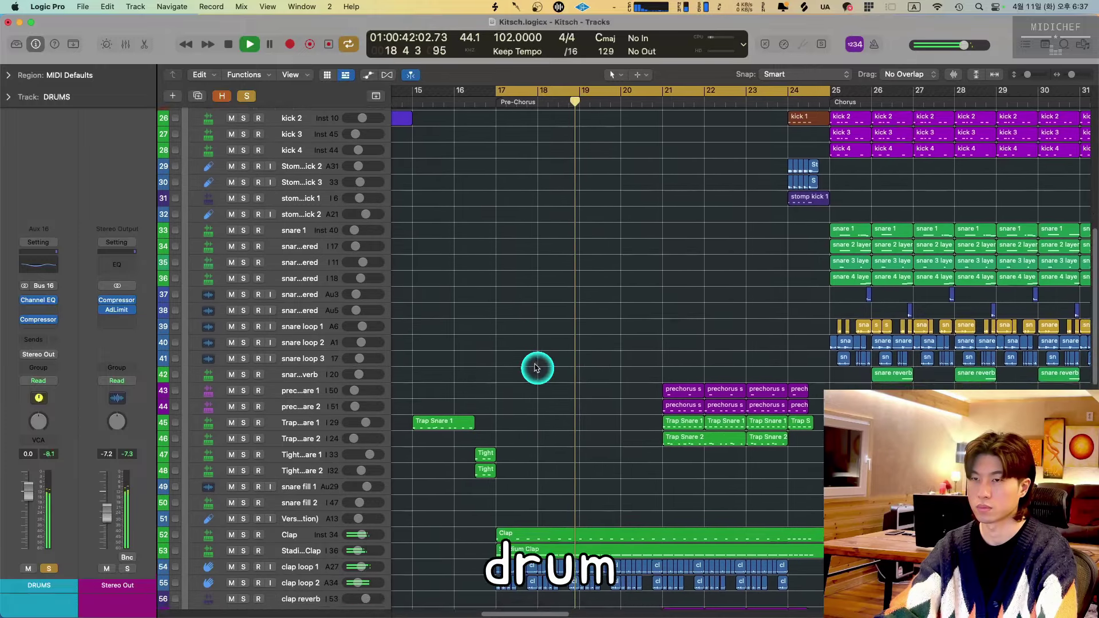
{"action": "scroll", "coordinate": [515, 375], "scroll_direction": "left", "scroll_amount": 3}
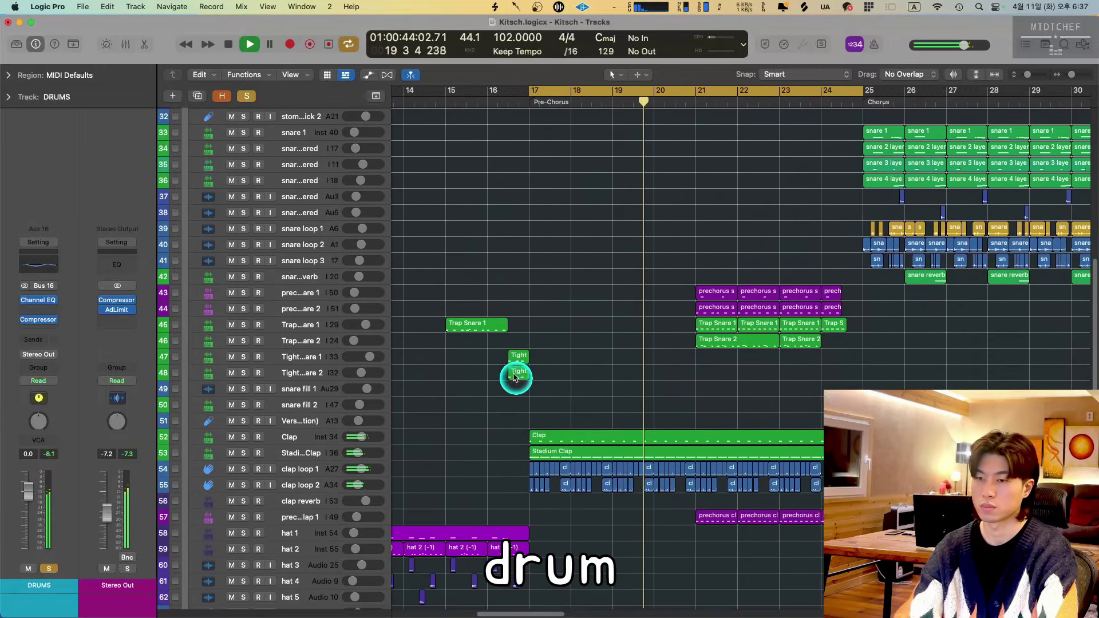
{"action": "scroll", "coordinate": [515, 378], "scroll_direction": "left", "scroll_amount": 2}
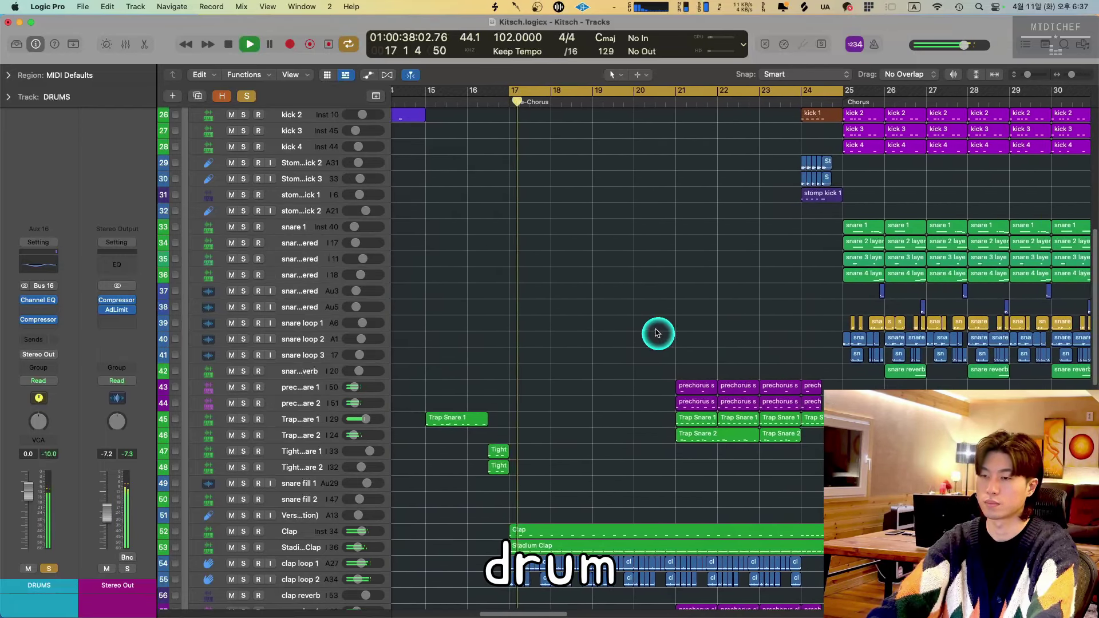
{"action": "scroll", "coordinate": [656, 333], "scroll_direction": "left", "scroll_amount": 2}
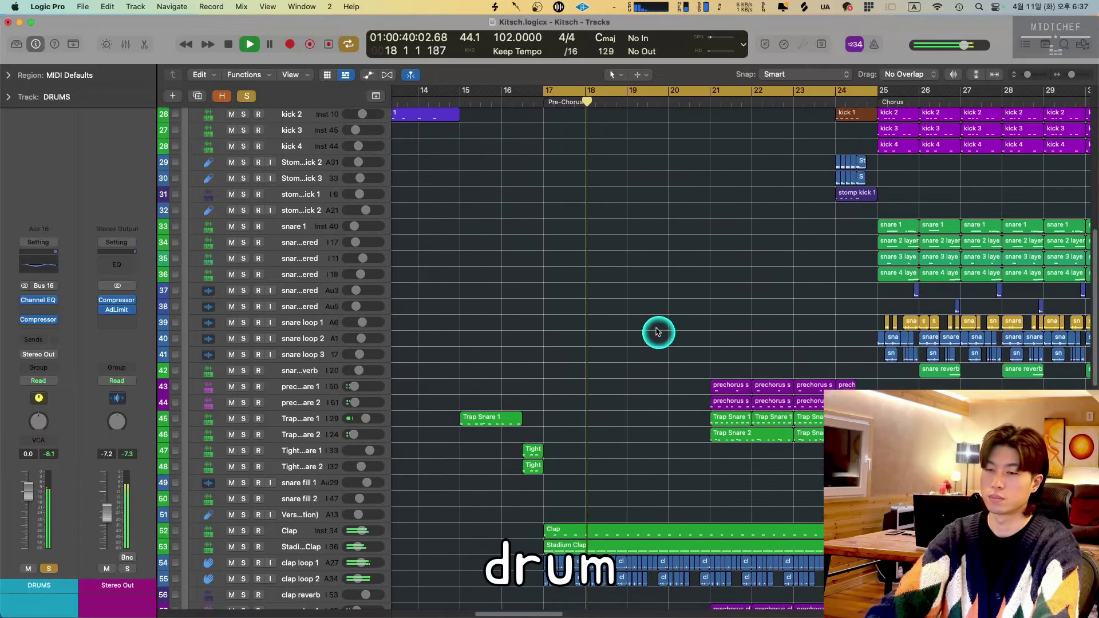
Follow the soloed drums through the Pre-Chorus, stop playback near the end of bar 24 and look over the drum tracks.
{"action": "scroll", "coordinate": [656, 332], "scroll_direction": "left", "scroll_amount": 1}
{"action": "scroll", "coordinate": [656, 332], "scroll_direction": "down", "scroll_amount": 1}
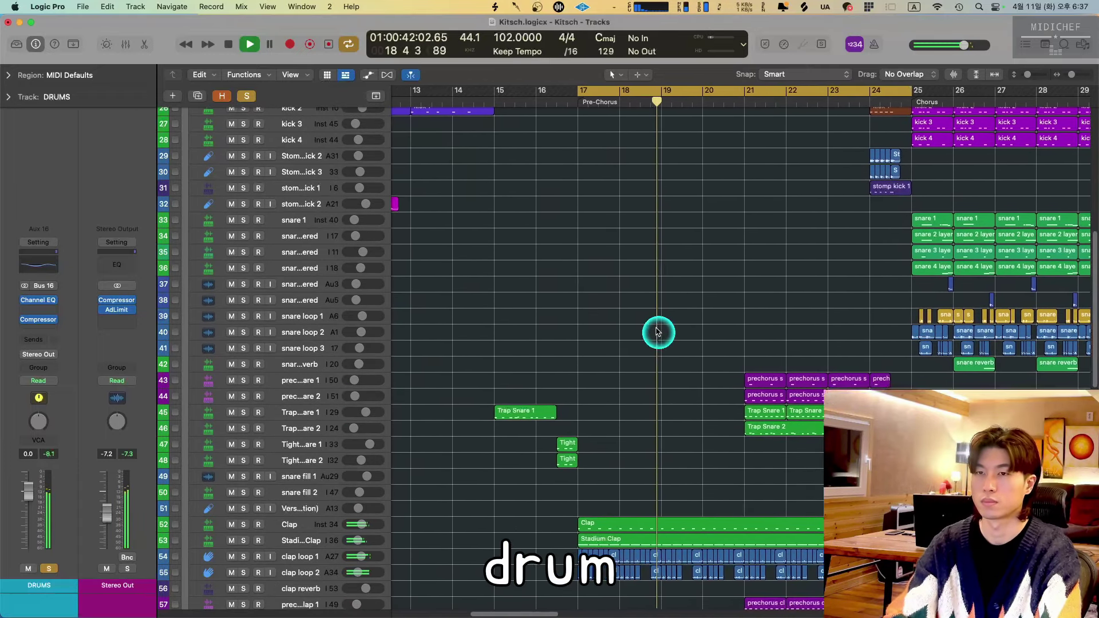
{"action": "scroll", "coordinate": [657, 331], "scroll_direction": "left", "scroll_amount": 1}
{"action": "scroll", "coordinate": [657, 332], "scroll_direction": "up", "scroll_amount": 1}
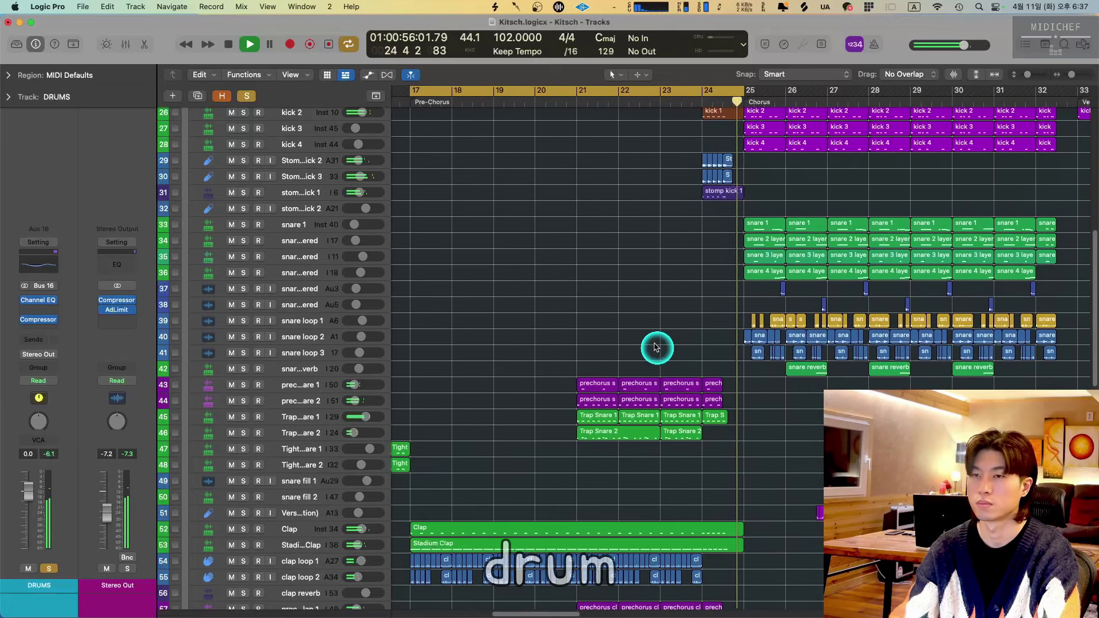
{"action": "key", "text": "space"}
{"action": "scroll", "coordinate": [658, 349], "scroll_direction": "up", "scroll_amount": 3}
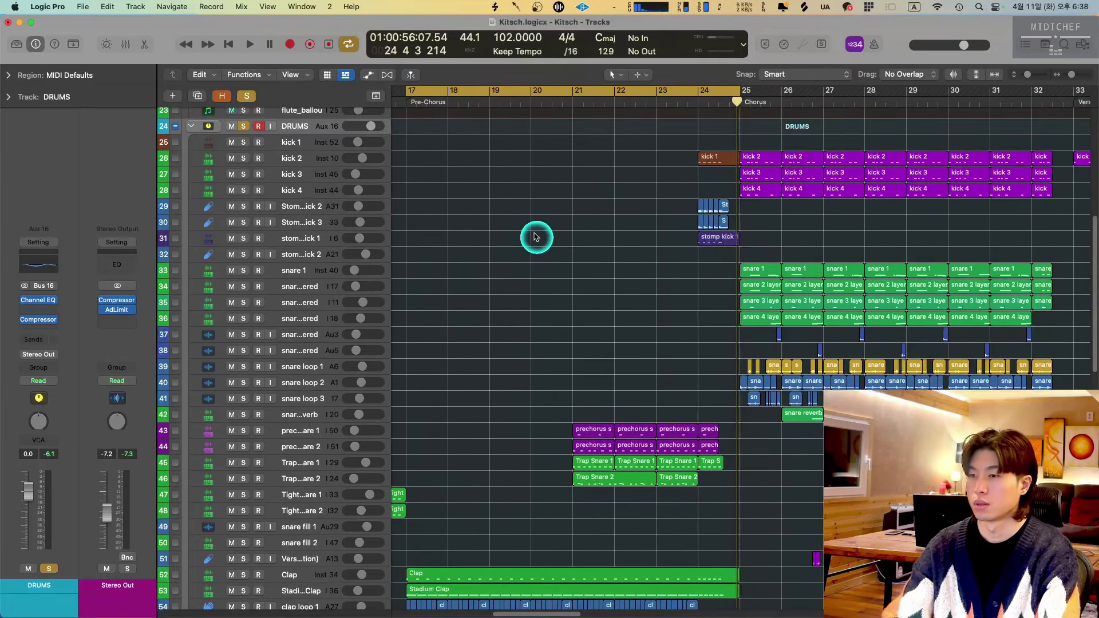
{"action": "scroll", "coordinate": [534, 232], "scroll_direction": "down", "scroll_amount": 10}
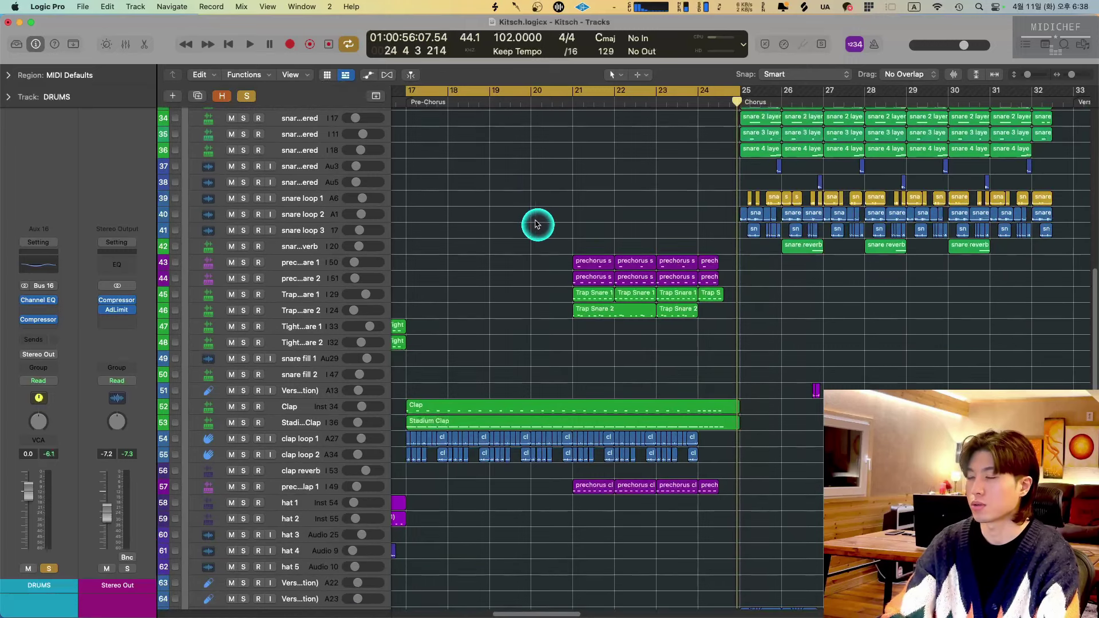
{"action": "scroll", "coordinate": [538, 226], "scroll_direction": "up", "scroll_amount": 5}
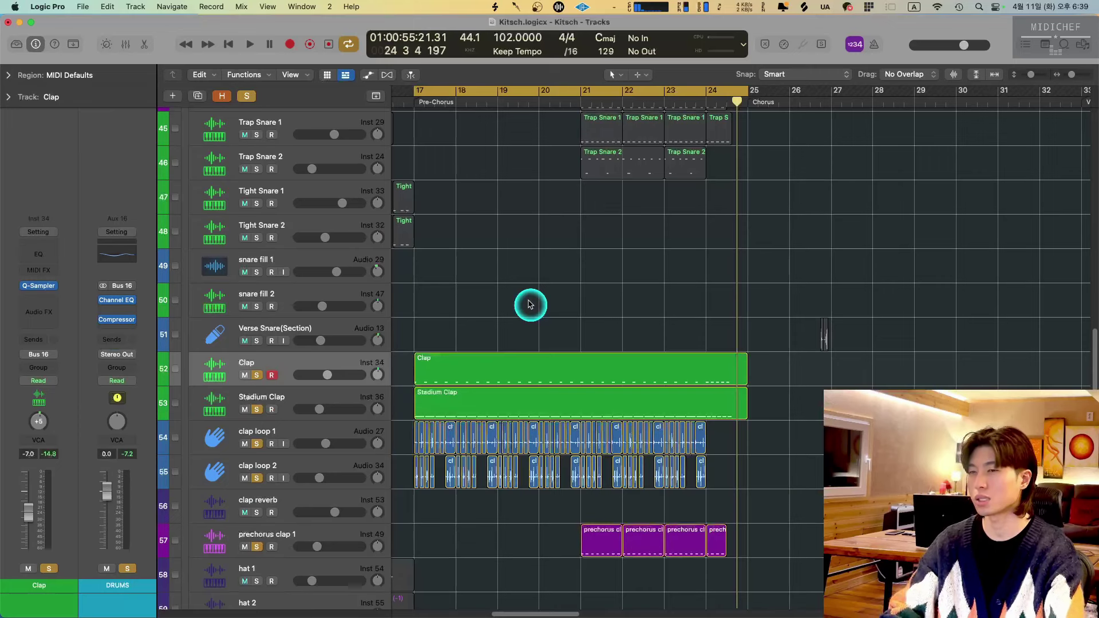
Point out the prechorus snare and Trap Snare regions in bars 21–24 by selecting them together, and clear the selection.
{"action": "scroll", "coordinate": [708, 471], "scroll_direction": "up", "scroll_amount": 5}
{"action": "left_click_drag", "start_coordinate": [708, 471], "coordinate": [546, 232]}
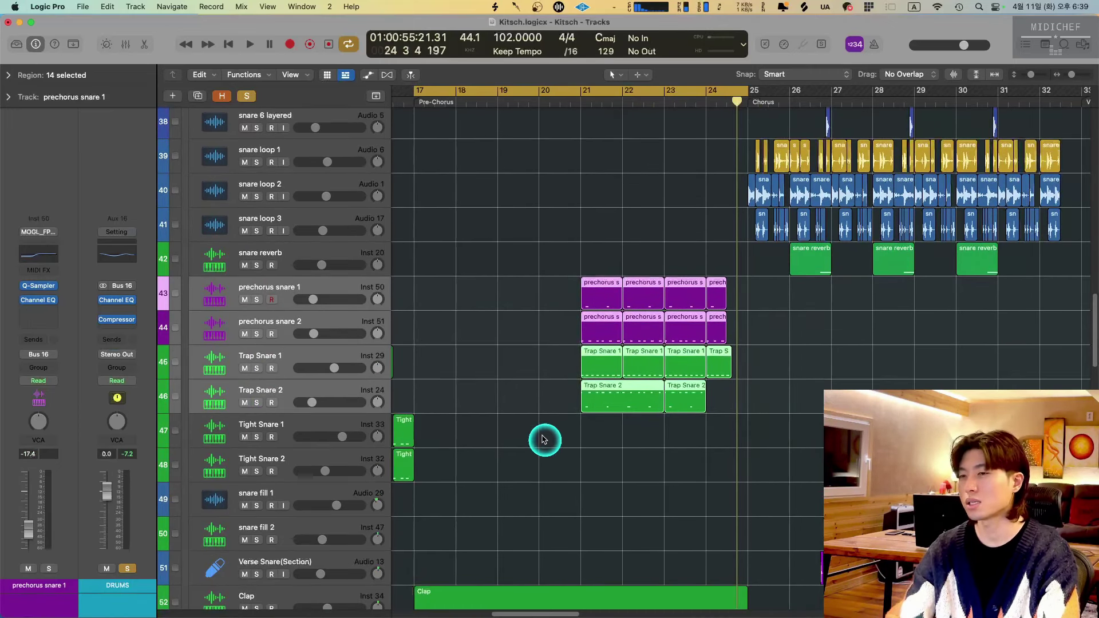
{"action": "scroll", "coordinate": [543, 429], "scroll_direction": "down", "scroll_amount": 2}
{"action": "left_click", "coordinate": [623, 477]}
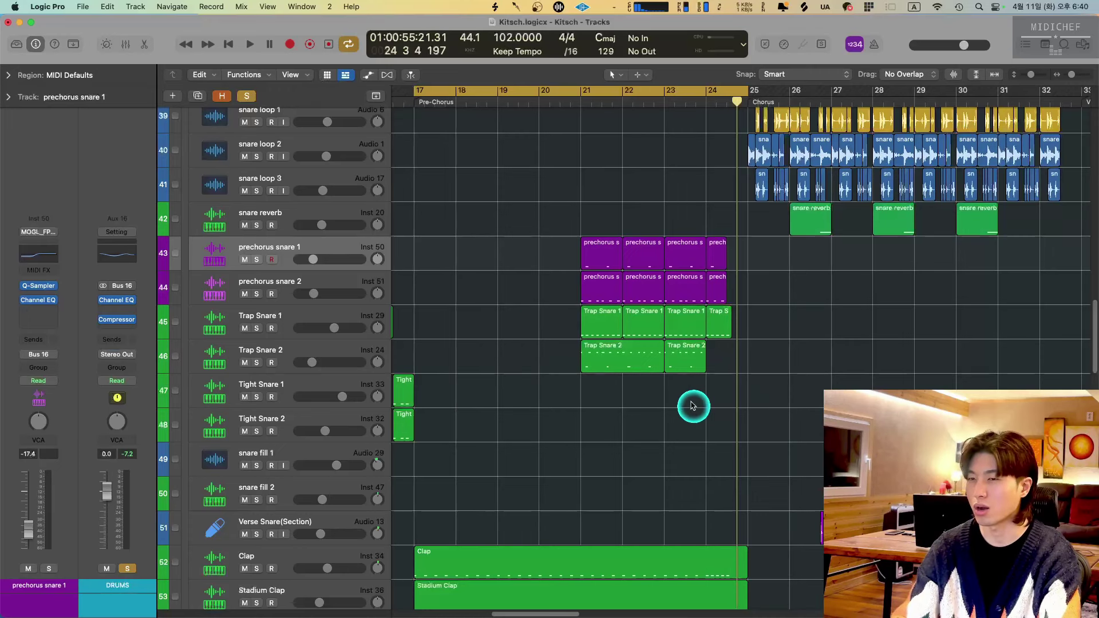
Highlight all clap regions in bars 17–24, followed by the four snare tracks' regions from bar 21, and clear the selection.
{"action": "scroll", "coordinate": [437, 283], "scroll_direction": "down", "scroll_amount": 5}
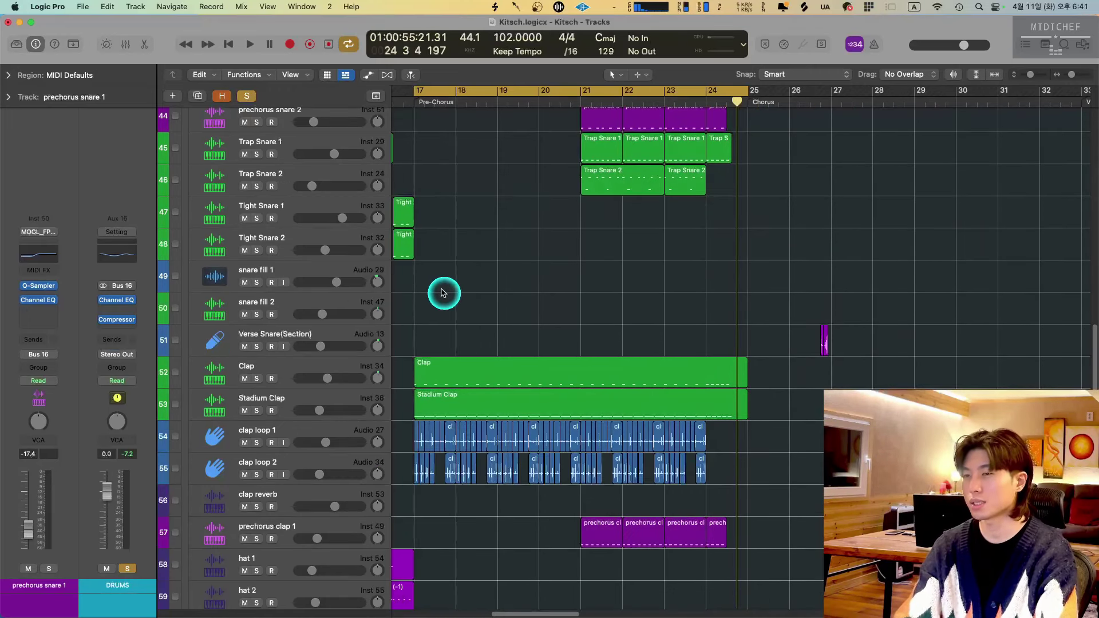
{"action": "scroll", "coordinate": [499, 527], "scroll_direction": "down", "scroll_amount": 1}
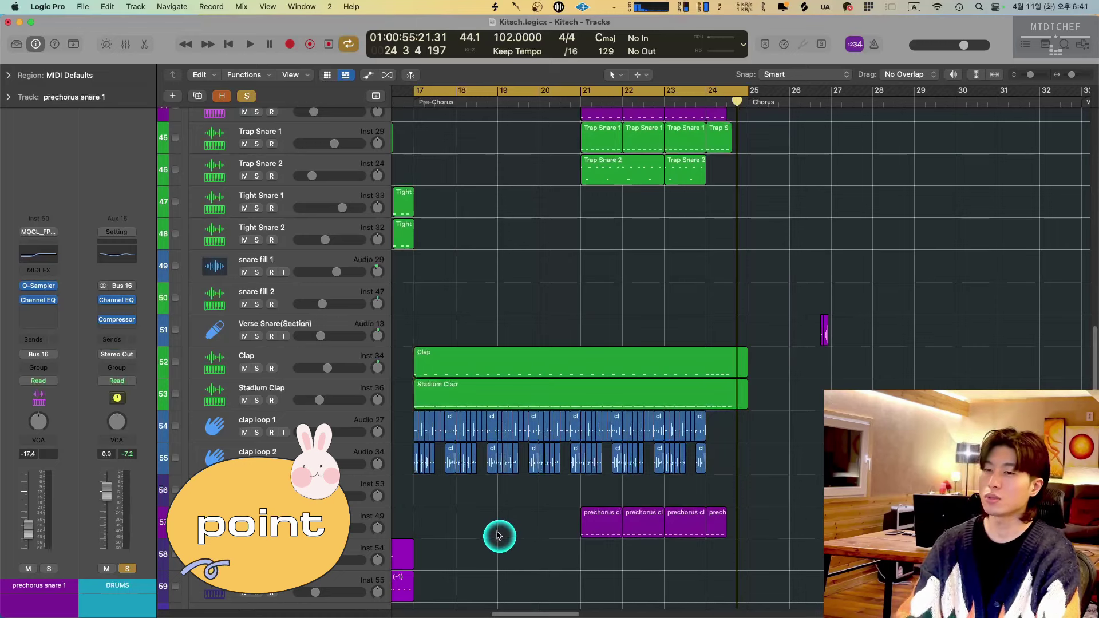
{"action": "left_click_drag", "start_coordinate": [400, 335], "coordinate": [732, 518]}
{"action": "scroll", "coordinate": [741, 446], "scroll_direction": "up", "scroll_amount": 5}
{"action": "left_click_drag", "start_coordinate": [745, 413], "coordinate": [542, 232]}
{"action": "scroll", "coordinate": [553, 411], "scroll_direction": "up", "scroll_amount": 3}
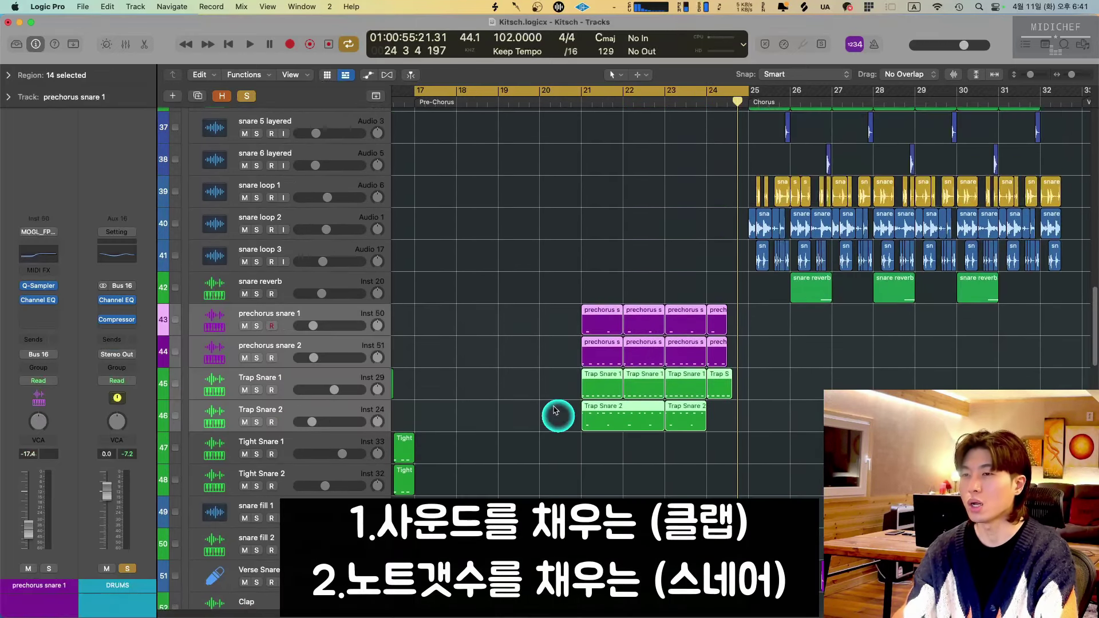
{"action": "scroll", "coordinate": [658, 286], "scroll_direction": "up", "scroll_amount": 2}
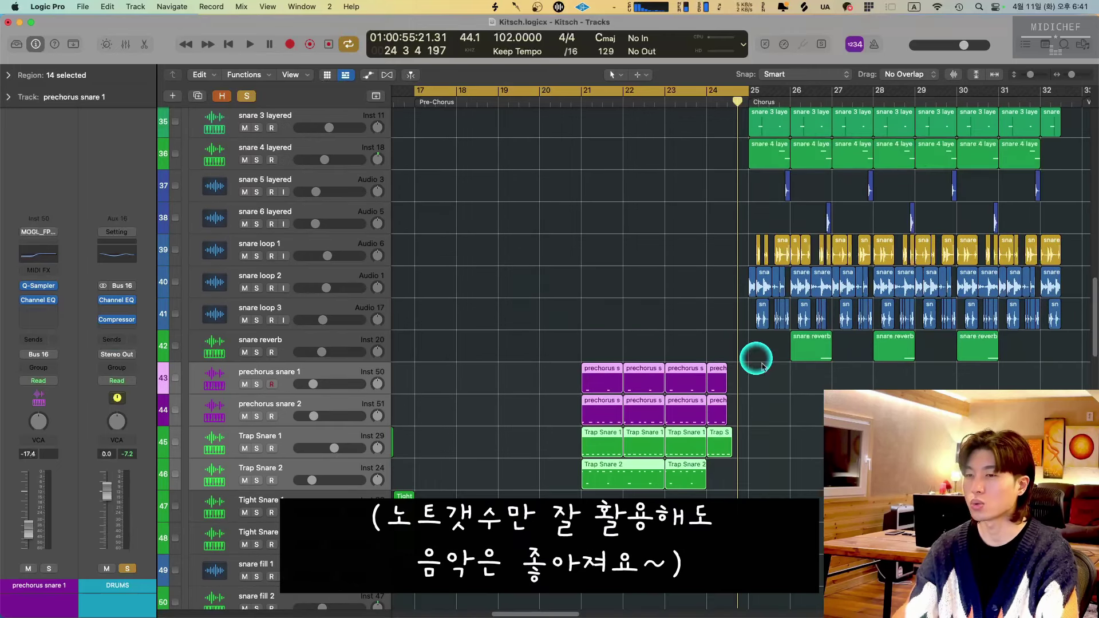
{"action": "left_click", "coordinate": [518, 284]}
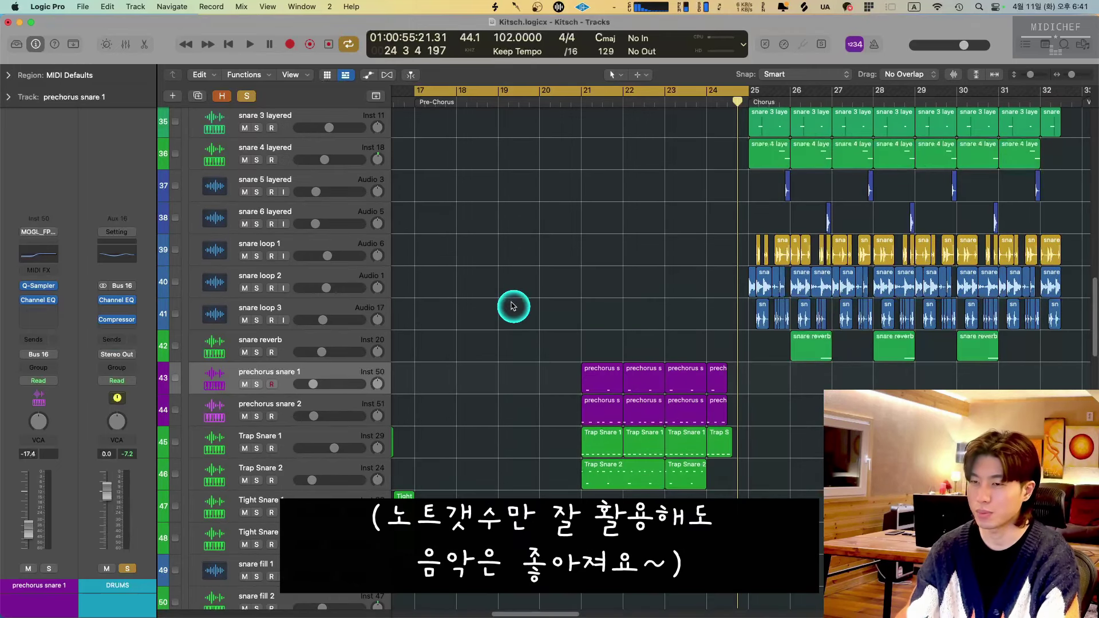
Compare the Clap, Stadium Clap, clap loop and prechorus clap regions with the snare regions from bar 21 by selecting each group again.
{"action": "scroll", "coordinate": [511, 306], "scroll_direction": "down", "scroll_amount": 5}
{"action": "left_click_drag", "start_coordinate": [440, 329], "coordinate": [763, 535]}
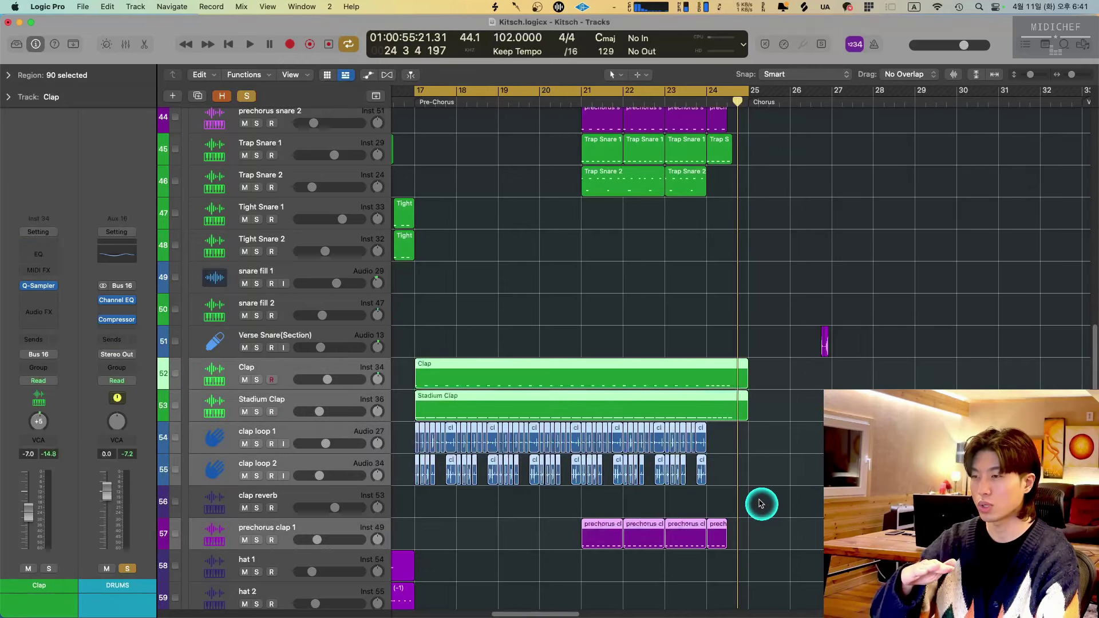
{"action": "scroll", "coordinate": [749, 485], "scroll_direction": "up", "scroll_amount": 3}
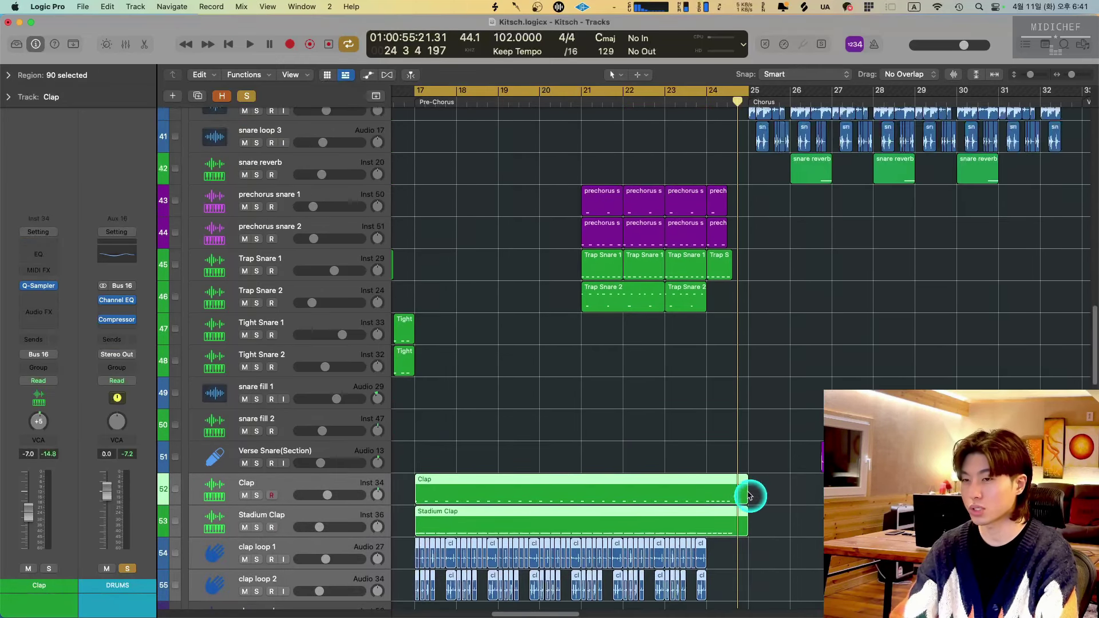
{"action": "scroll", "coordinate": [744, 487], "scroll_direction": "up", "scroll_amount": 3}
{"action": "left_click_drag", "start_coordinate": [421, 251], "coordinate": [731, 442]}
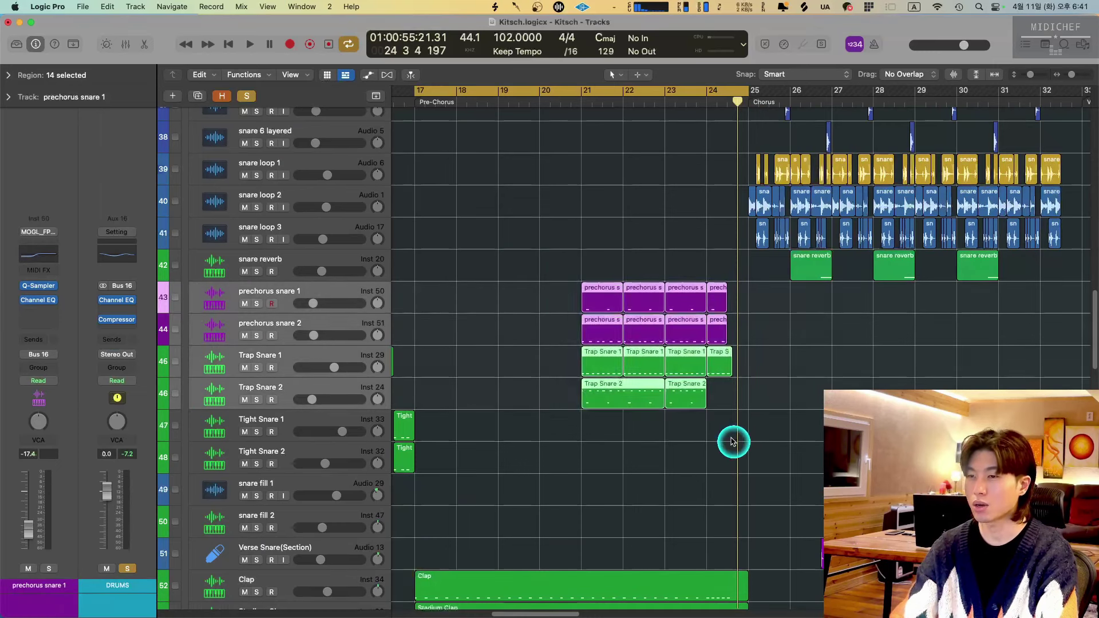
{"action": "left_click", "coordinate": [728, 467]}
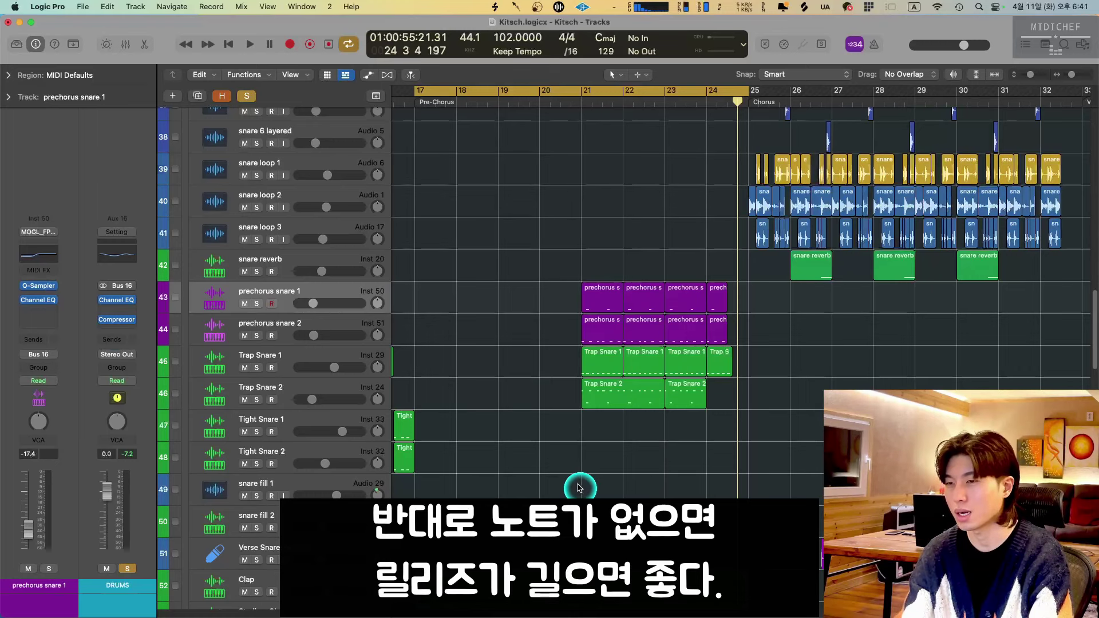
Select the kick 1, Stomp Kick 2, Stomp Kick 3 and stomp kick 1 regions in bar 24 to point out the fill.
{"action": "scroll", "coordinate": [578, 487], "scroll_direction": "up", "scroll_amount": 3}
{"action": "scroll", "coordinate": [486, 515], "scroll_direction": "up", "scroll_amount": 14}
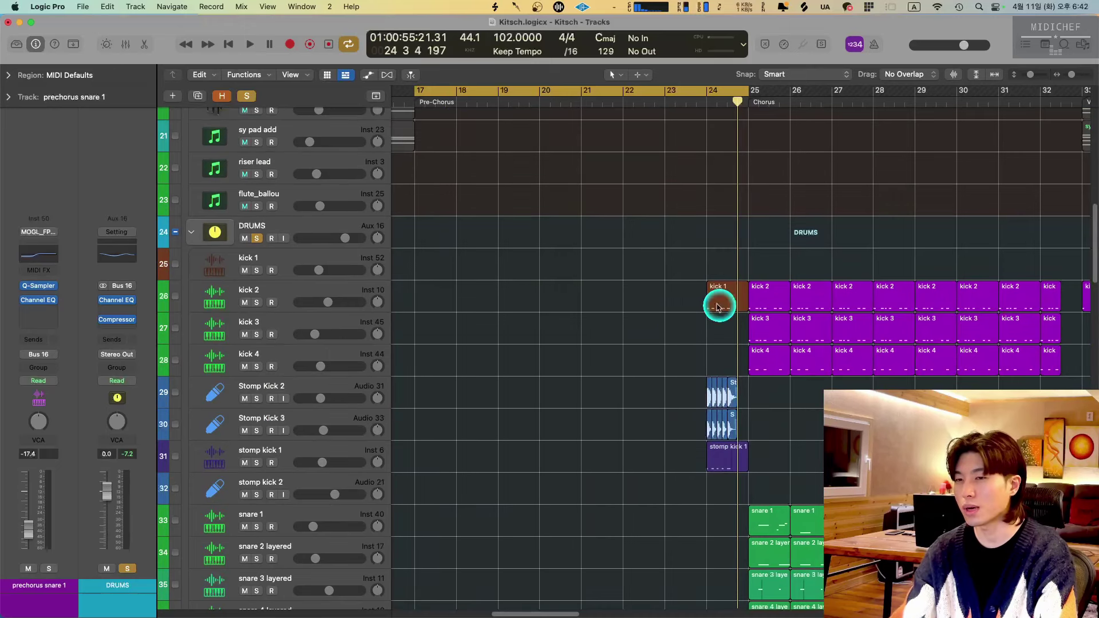
{"action": "left_click_drag", "start_coordinate": [670, 269], "coordinate": [733, 510]}
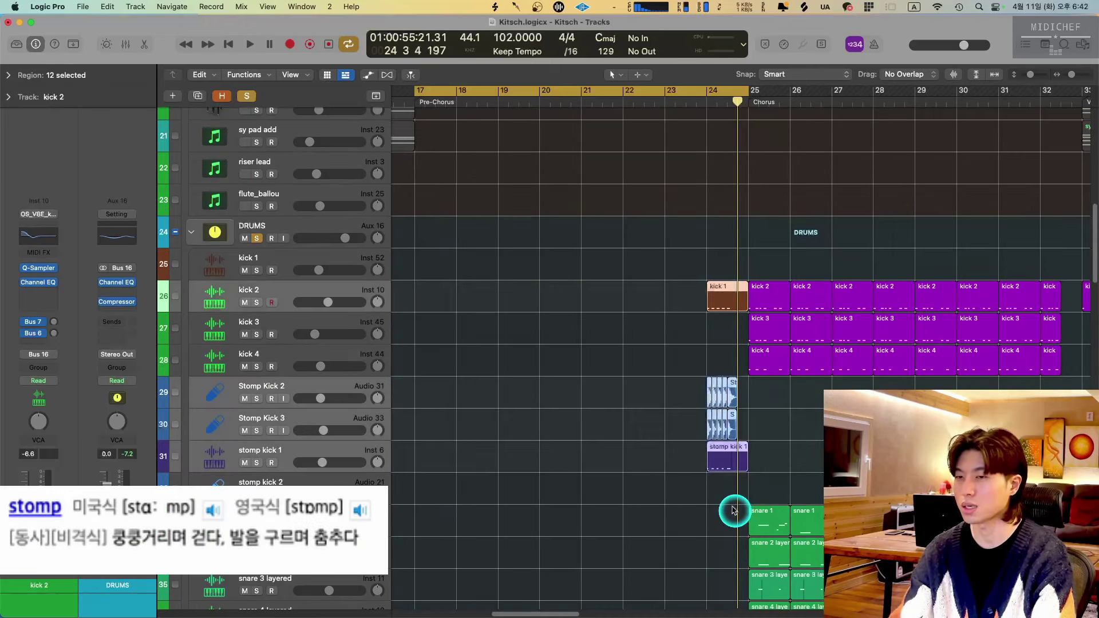
{"action": "scroll", "coordinate": [735, 509], "scroll_direction": "down", "scroll_amount": 4}
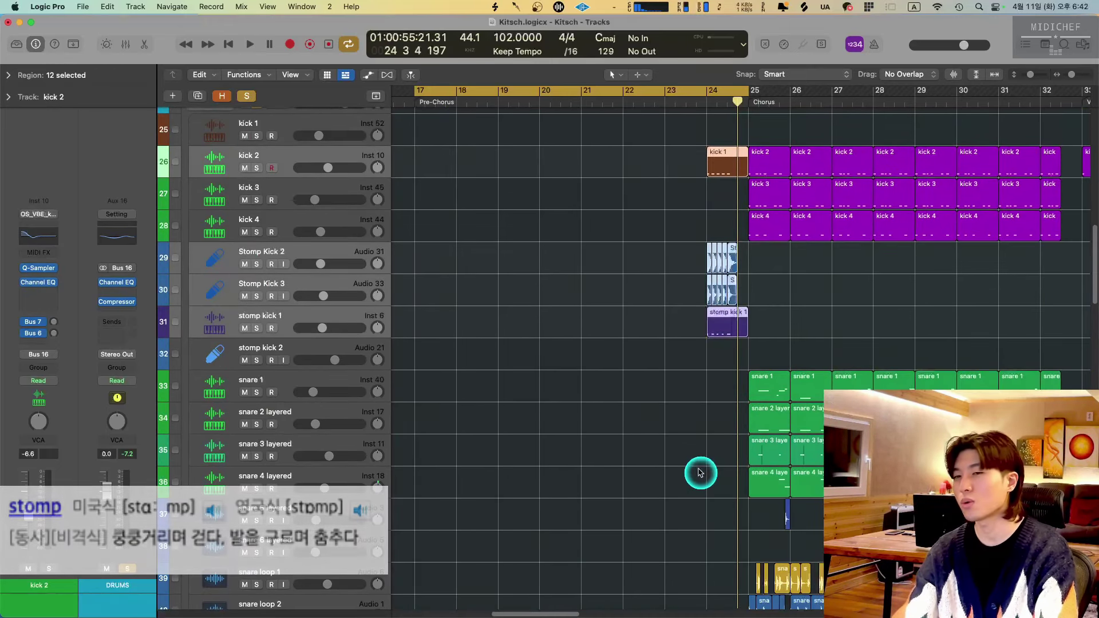
{"action": "scroll", "coordinate": [699, 472], "scroll_direction": "down", "scroll_amount": 3}
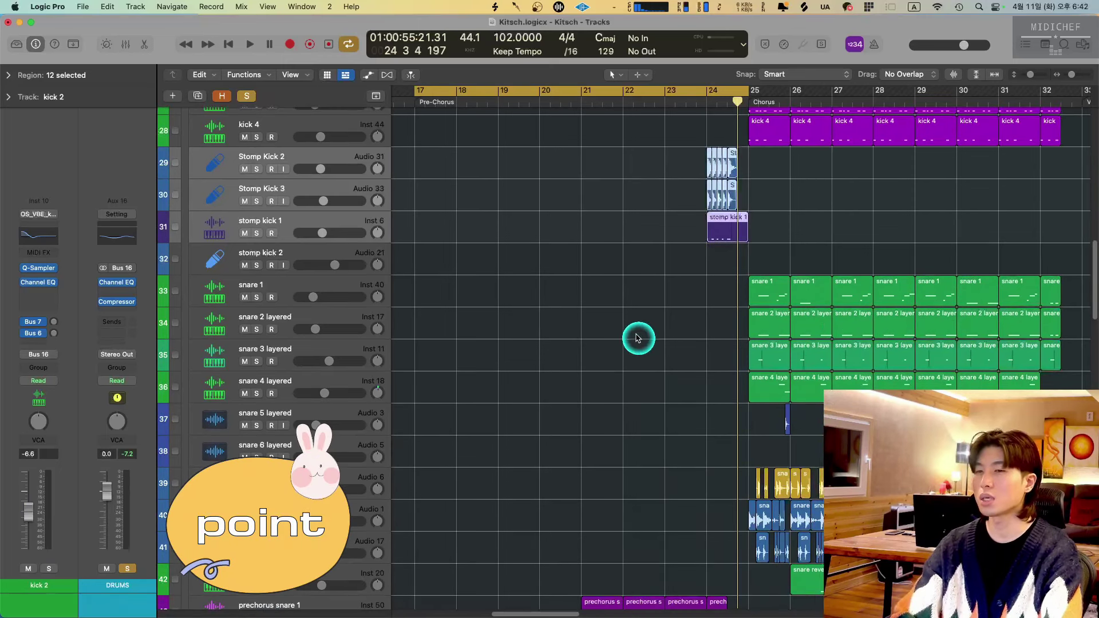
Point out only the three stomp kick tracks' regions in bar 24 by selecting them, and clear the selection.
{"action": "scroll", "coordinate": [797, 490], "scroll_direction": "up", "scroll_amount": 3}
{"action": "left_click_drag", "start_coordinate": [633, 238], "coordinate": [737, 382]}
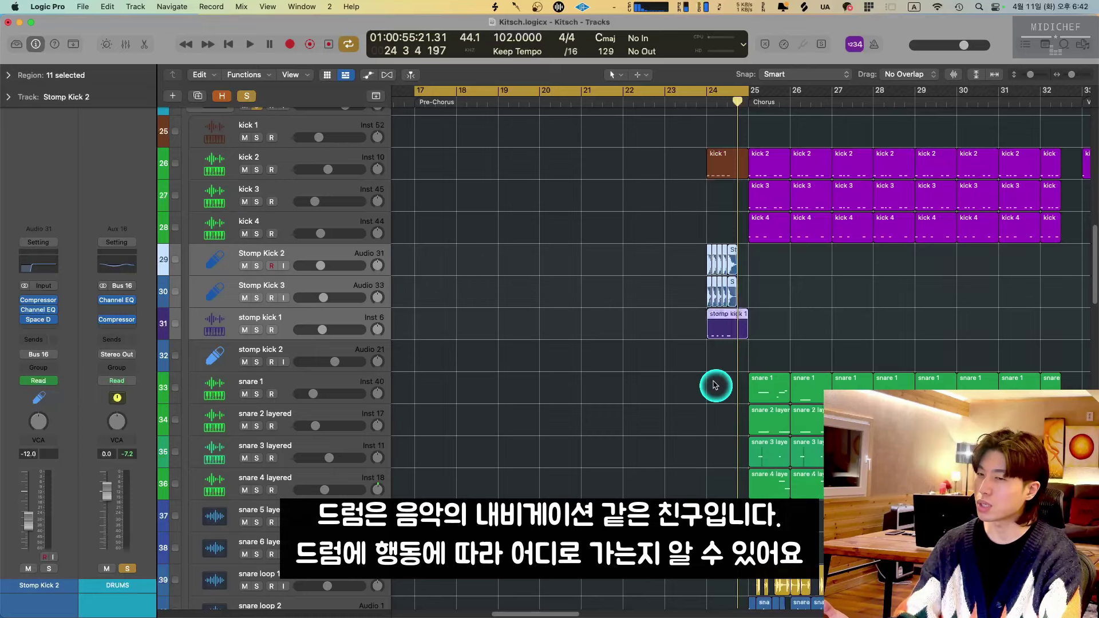
{"action": "left_click", "coordinate": [698, 414]}
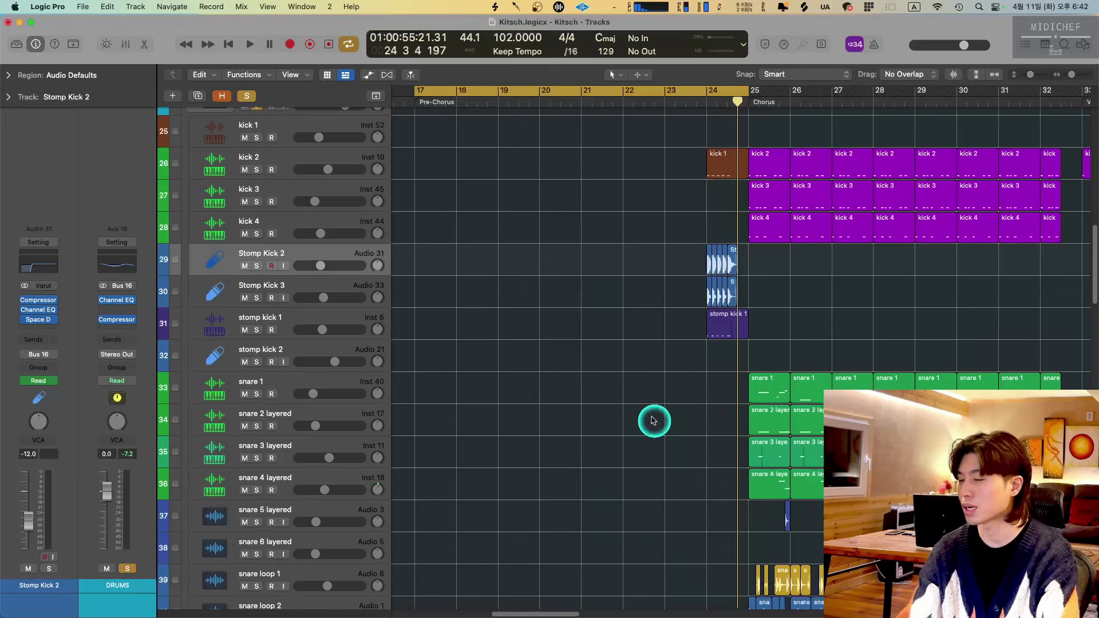
Solo the BASS track, enlarge the tracks, and play the Pre-Chorus with the ba Reese Bass and ba prechorus sine regions selected.
{"action": "scroll", "coordinate": [649, 420], "scroll_direction": "up", "scroll_amount": 10}
{"action": "left_click", "coordinate": [327, 272]}
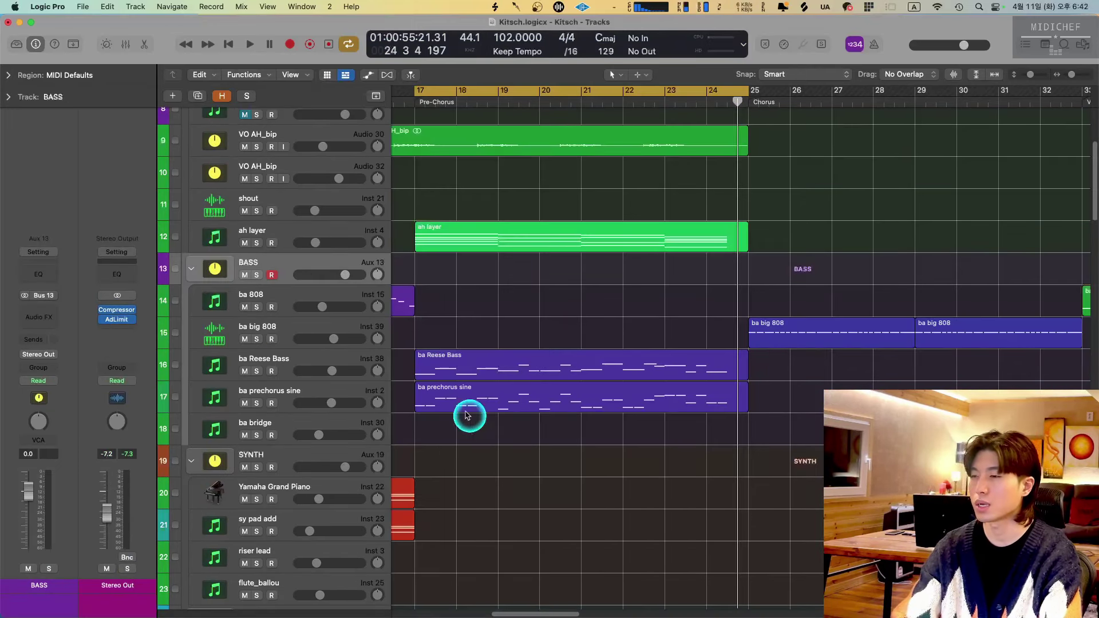
{"action": "key", "text": "s"}
{"action": "key", "text": "super+Down"}
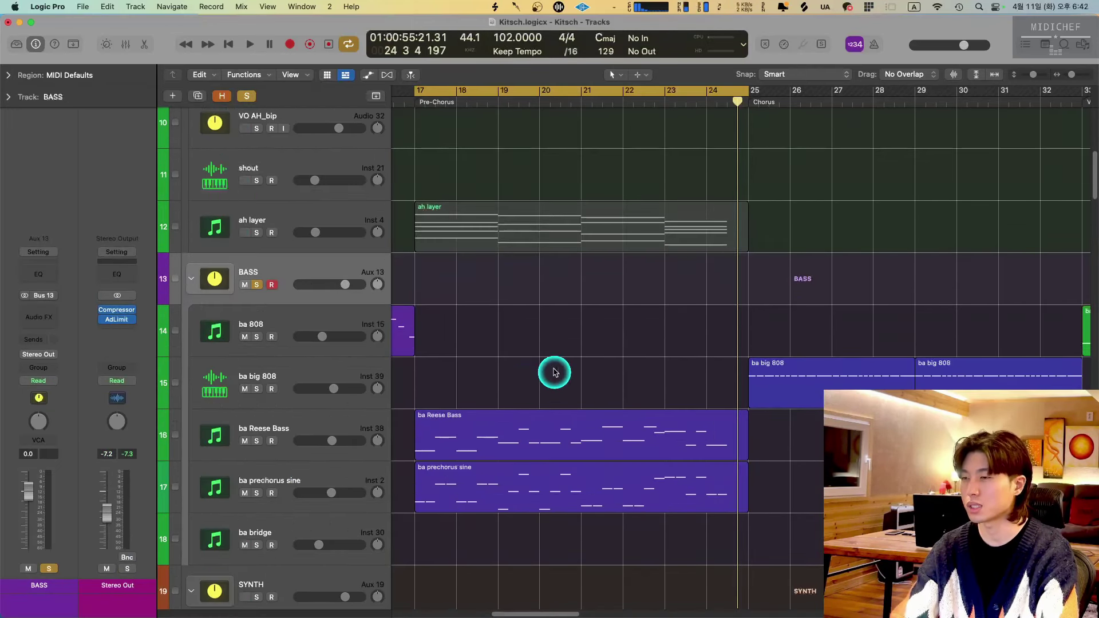
{"action": "left_click_drag", "start_coordinate": [584, 366], "coordinate": [465, 429]}
{"action": "key", "text": "space"}
{"action": "scroll", "coordinate": [777, 368], "scroll_direction": "down", "scroll_amount": 3}
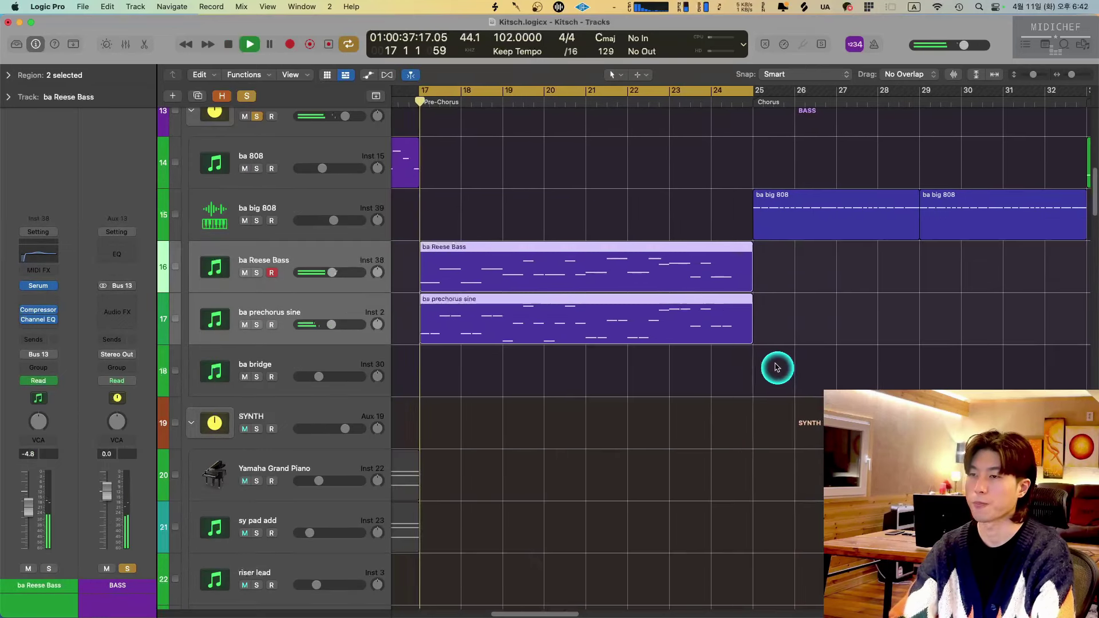
View the notes of the ba Reese Bass and ba prechorus sine regions in the Piano Roll while the bass plays.
{"action": "scroll", "coordinate": [571, 393], "scroll_direction": "left", "scroll_amount": 3}
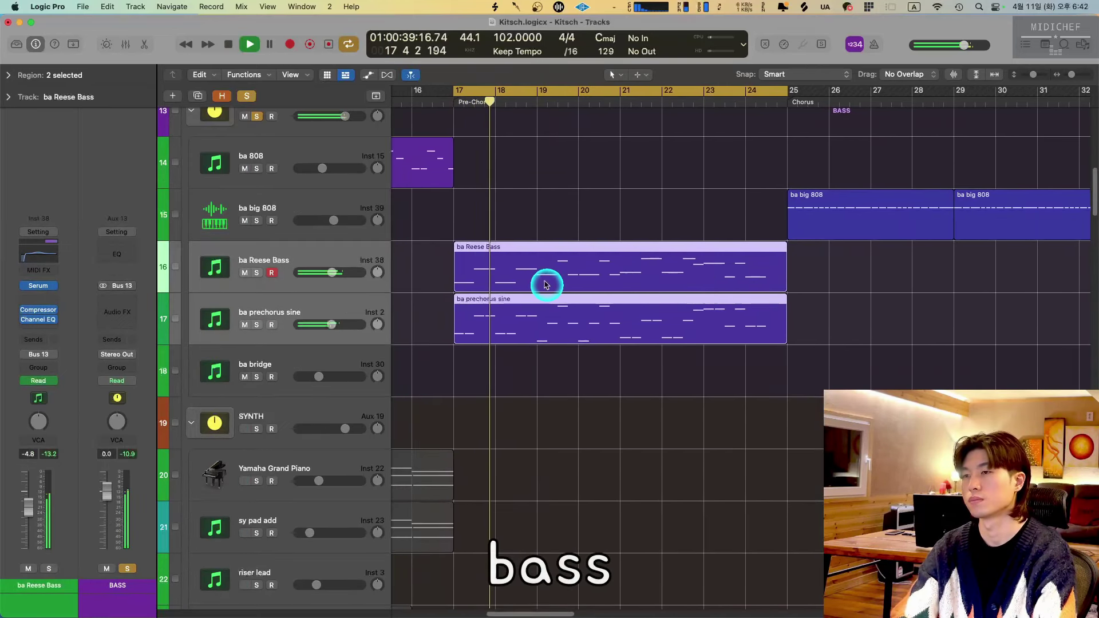
{"action": "key", "text": "p"}
{"action": "scroll", "coordinate": [535, 284], "scroll_direction": "left", "scroll_amount": 2}
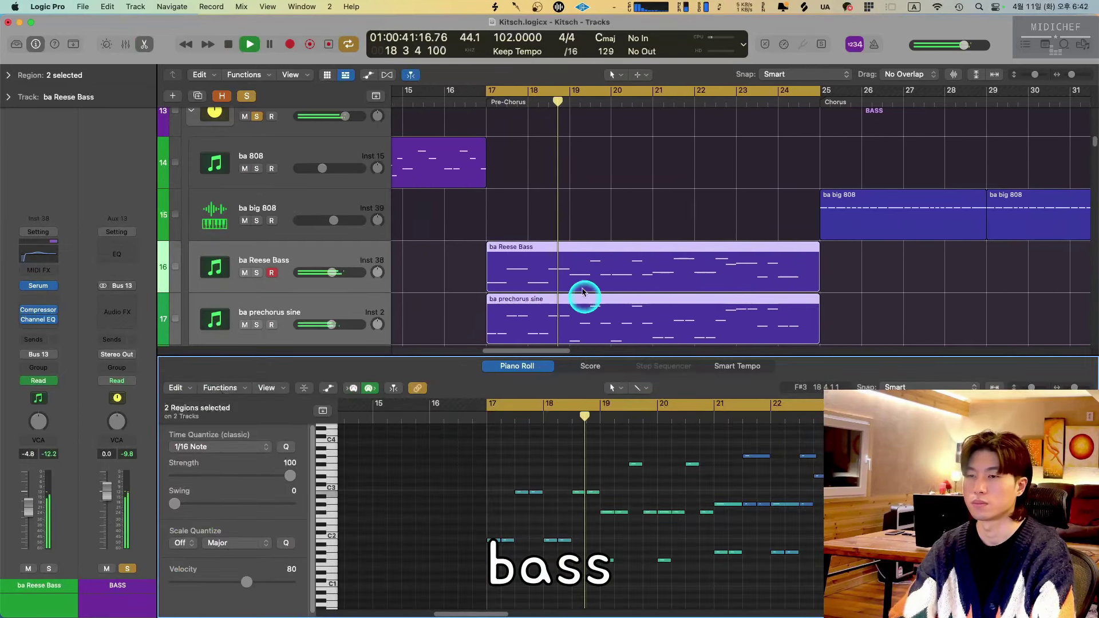
{"action": "scroll", "coordinate": [595, 249], "scroll_direction": "left", "scroll_amount": 3}
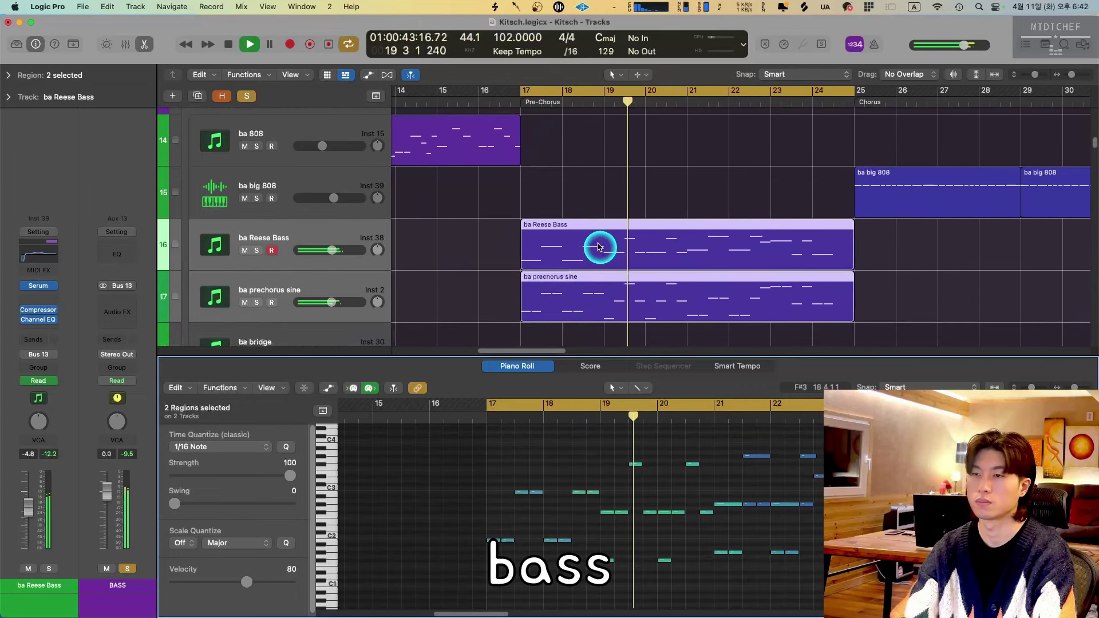
{"action": "scroll", "coordinate": [600, 248], "scroll_direction": "left", "scroll_amount": 2}
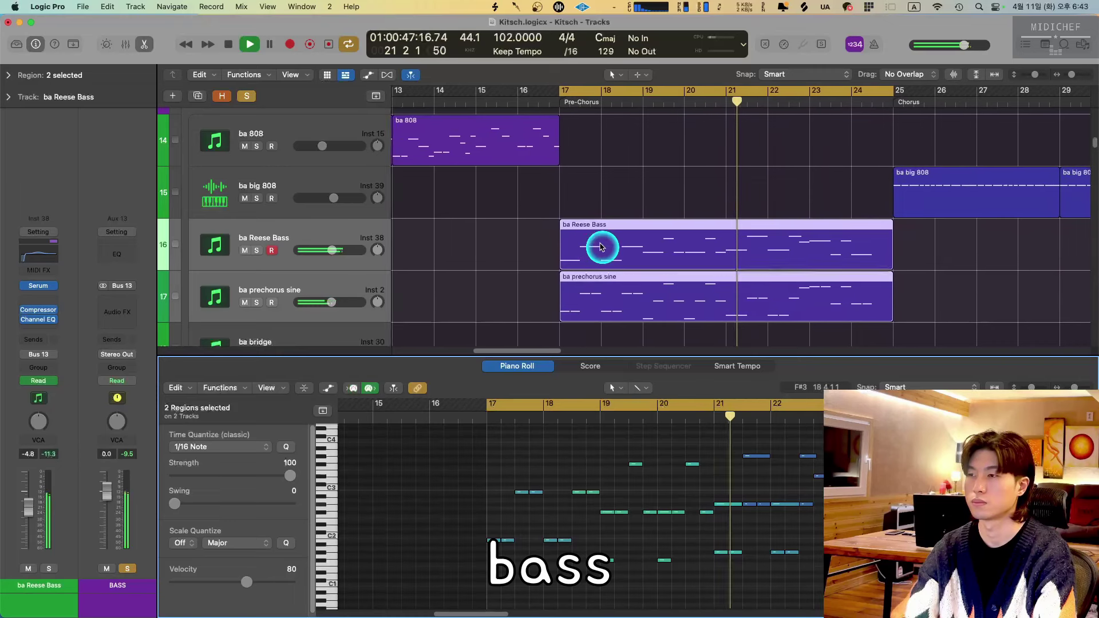
{"action": "key", "text": "a"}
{"action": "left_click", "coordinate": [373, 235]}
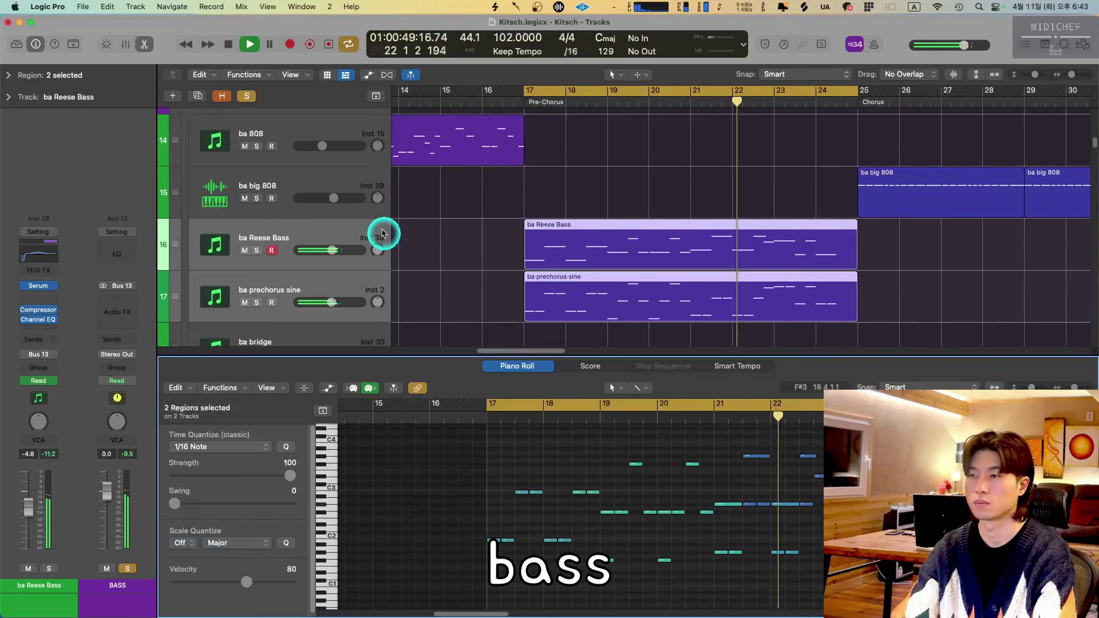
{"action": "key", "text": "a"}
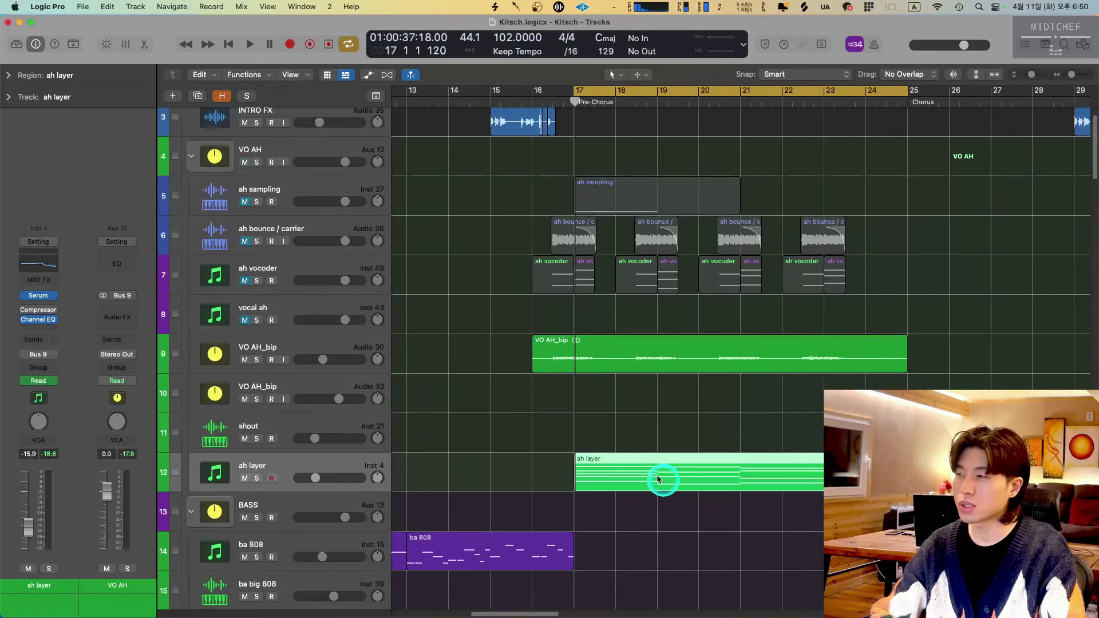
Solo the ah layer track, play the Pre-Chorus from bar 17 and view its Serum plug-in, moving the window clear of the region.
{"action": "key", "text": "s"}
{"action": "key", "text": "space"}
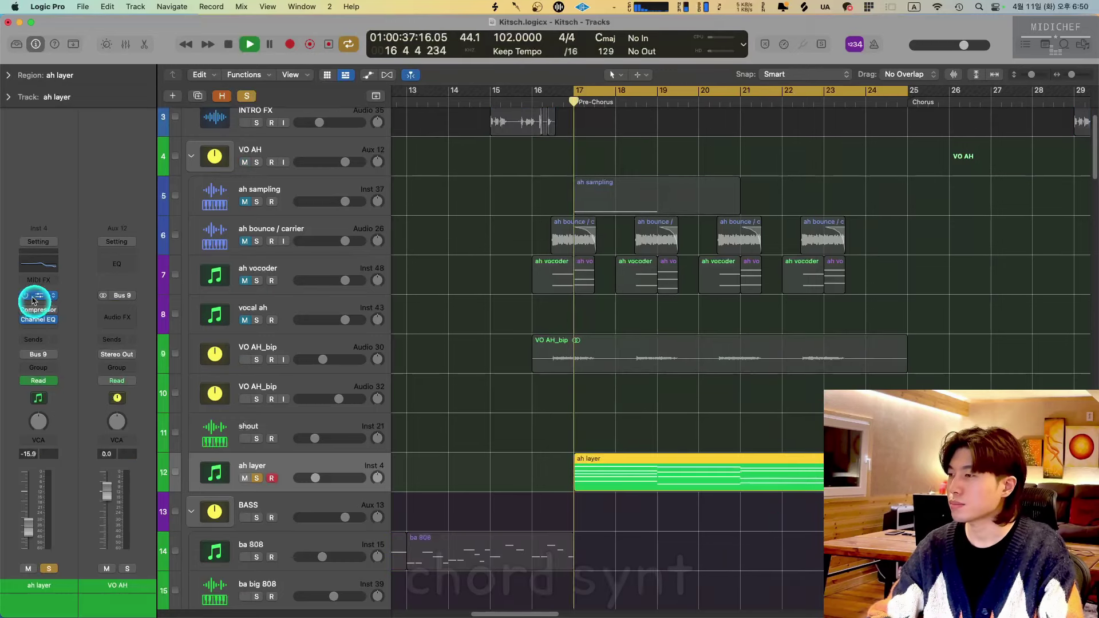
{"action": "left_click", "coordinate": [39, 300]}
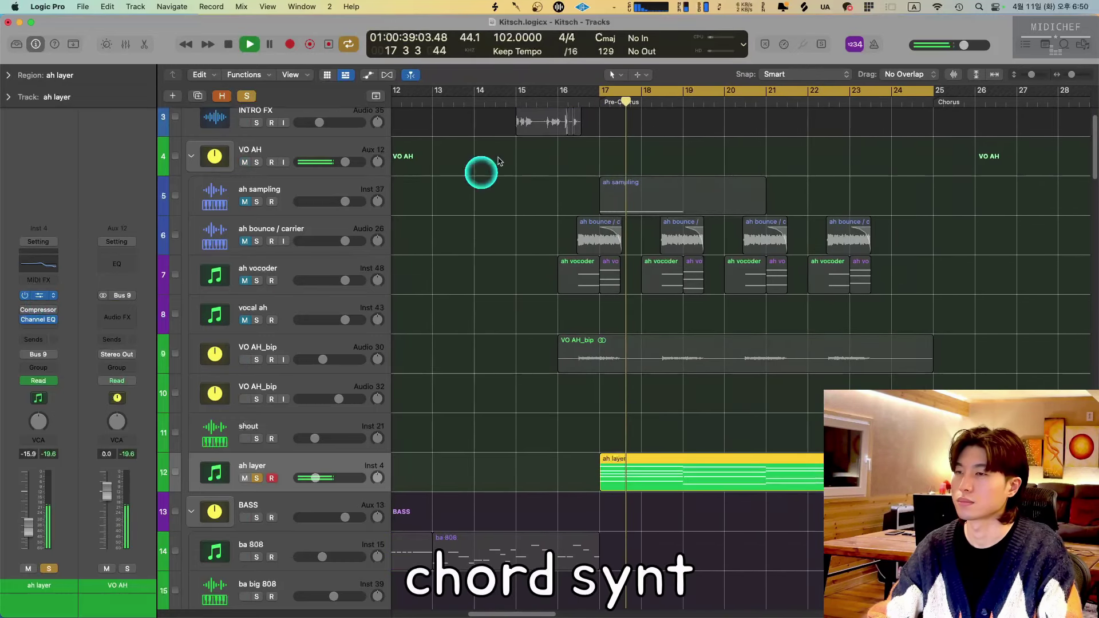
{"action": "left_click_drag", "start_coordinate": [657, 139], "coordinate": [391, 79]}
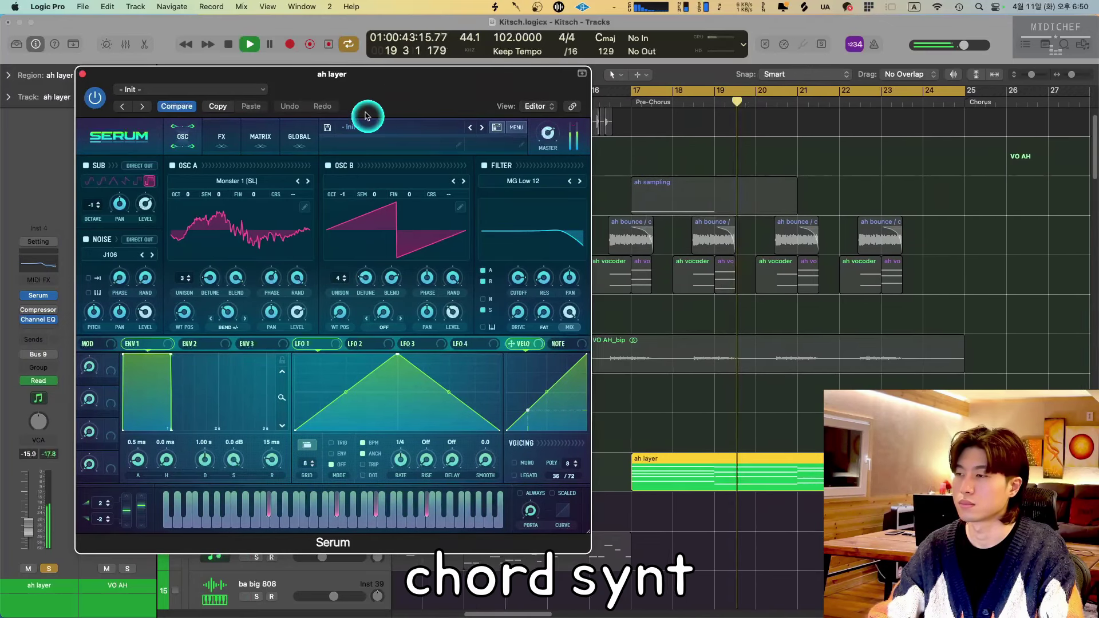
{"action": "left_click", "coordinate": [665, 433]}
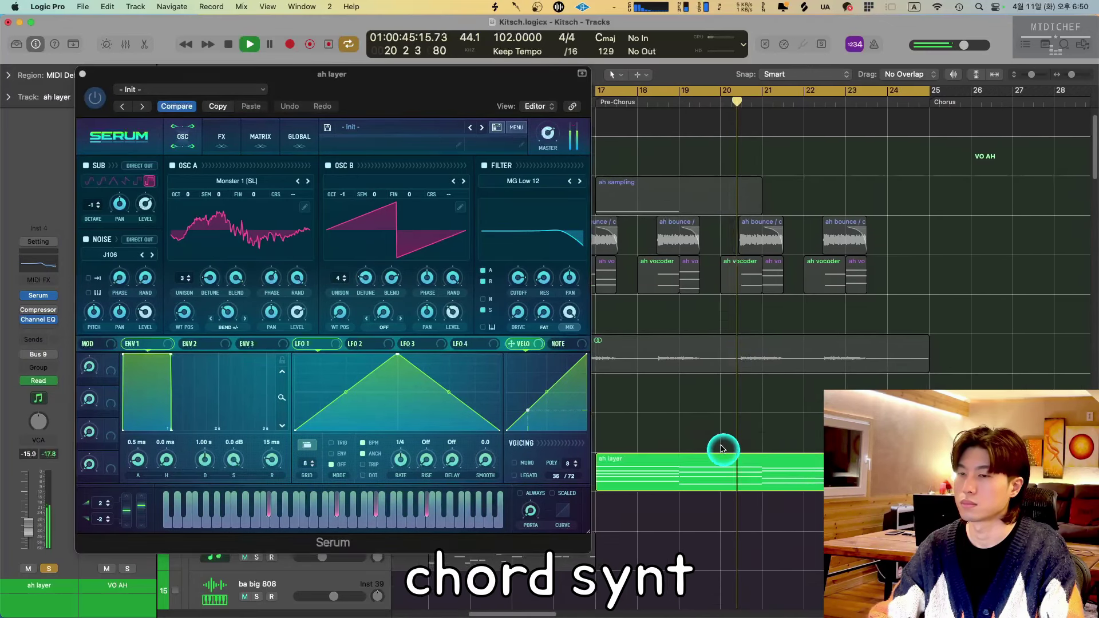
Show the track automation while the ah layer plays, and examine the effects page of its Serum plug-in before closing it.
{"action": "key", "text": "a"}
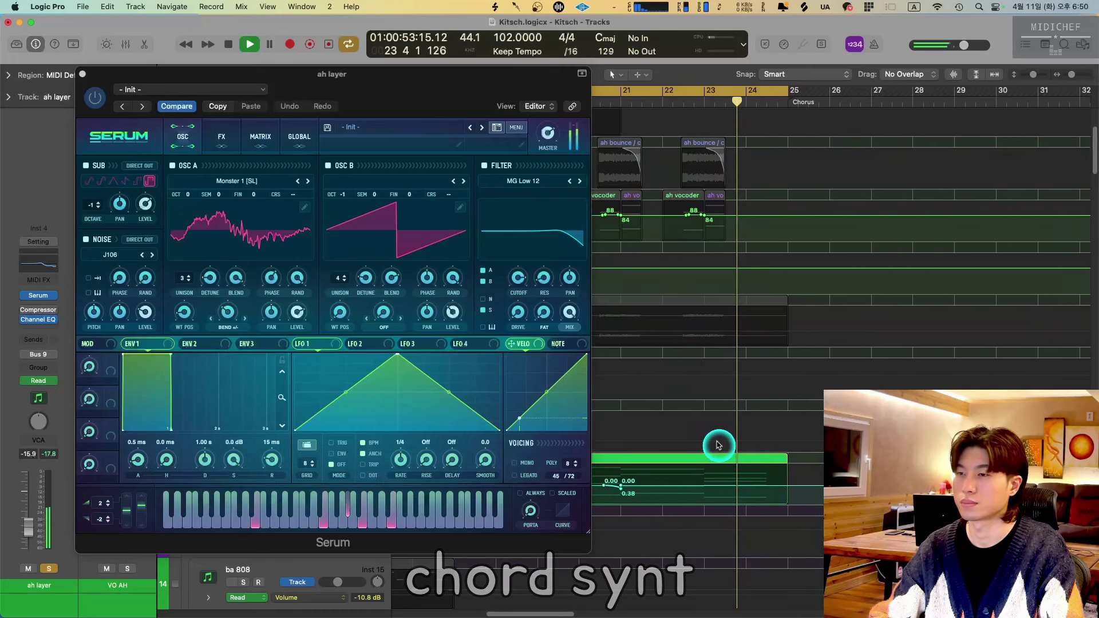
{"action": "left_click", "coordinate": [372, 105]}
{"action": "mouse_move", "coordinate": [372, 105]}
{"action": "left_mouse_down"}
{"action": "mouse_move", "coordinate": [373, 91]}
{"action": "mouse_move", "coordinate": [334, 88]}
{"action": "mouse_move", "coordinate": [373, 97]}
{"action": "left_mouse_up"}
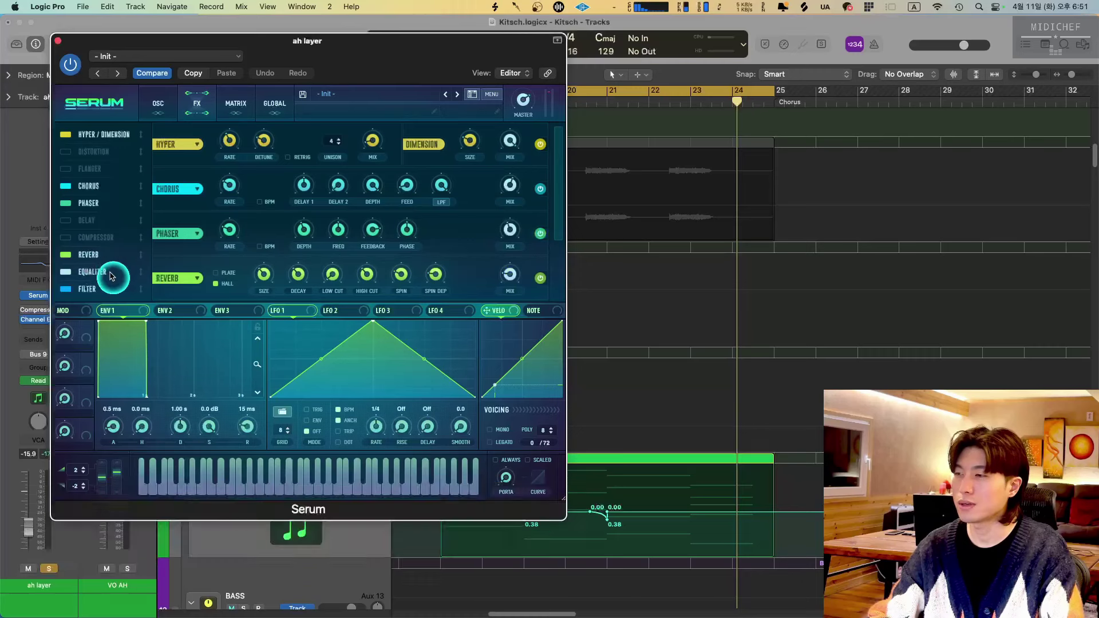
{"action": "left_click", "coordinate": [155, 99]}
{"action": "left_click", "coordinate": [58, 40]}
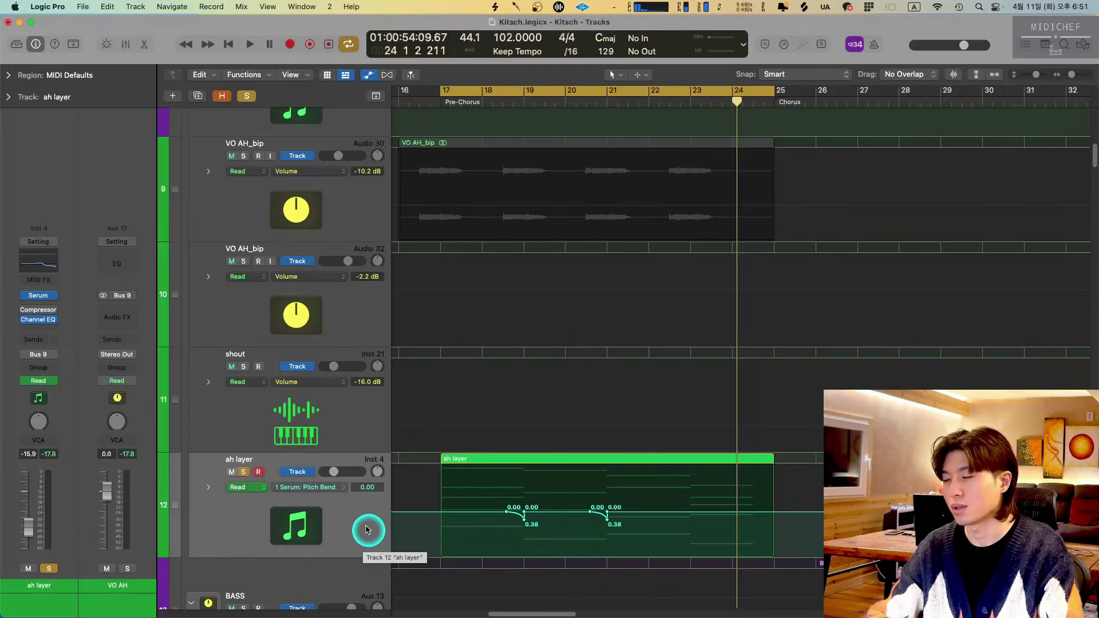
{"action": "left_click", "coordinate": [39, 296]}
{"action": "left_click", "coordinate": [195, 109]}
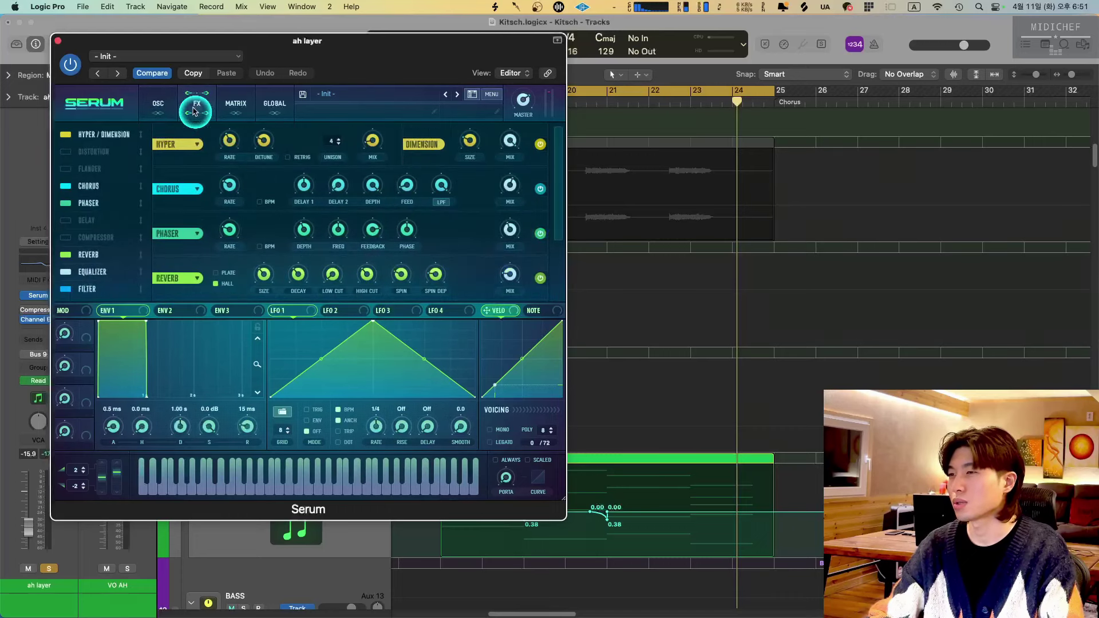
{"action": "key", "text": "v"}
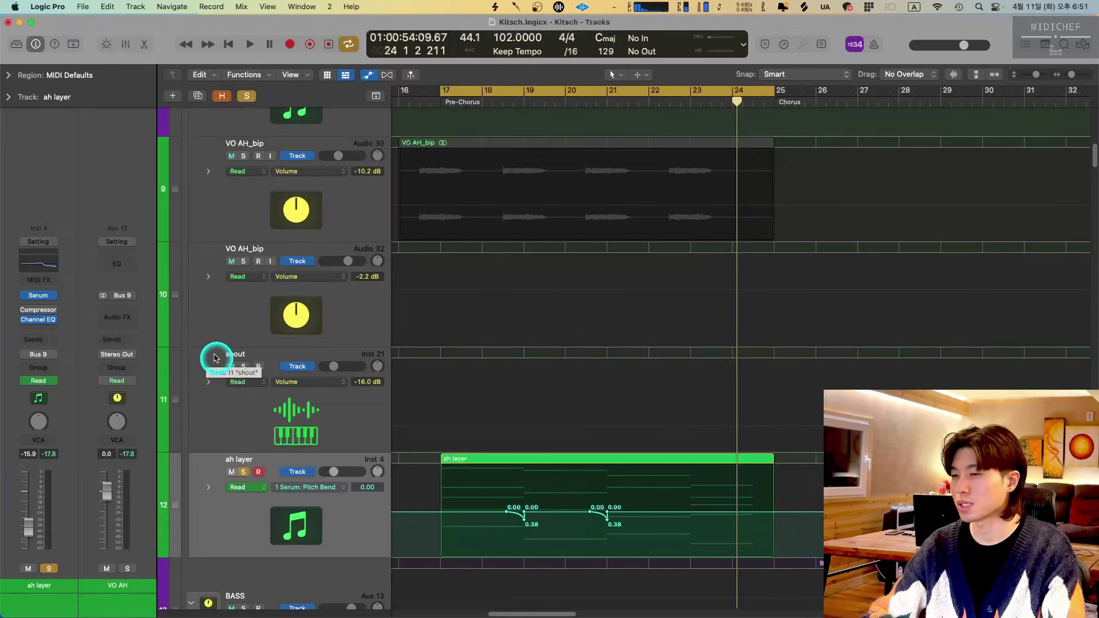
Solo the first VO AH_bip track, hide the track automation, and play its region from the start of the cycle.
{"action": "scroll", "coordinate": [211, 351], "scroll_direction": "down", "scroll_amount": 2}
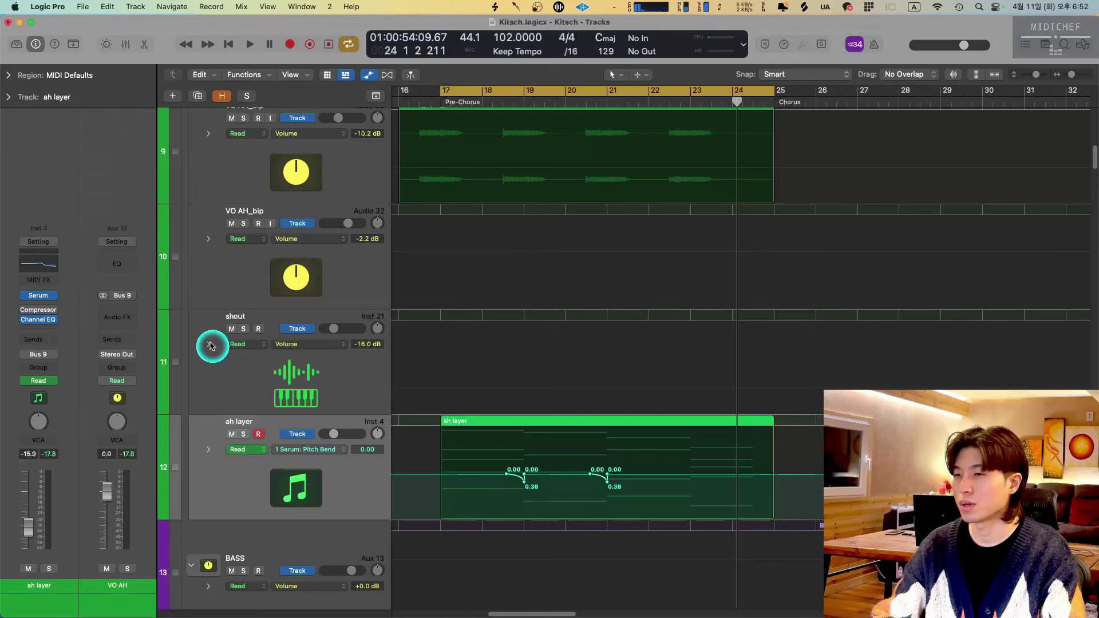
{"action": "scroll", "coordinate": [238, 343], "scroll_direction": "up", "scroll_amount": 3}
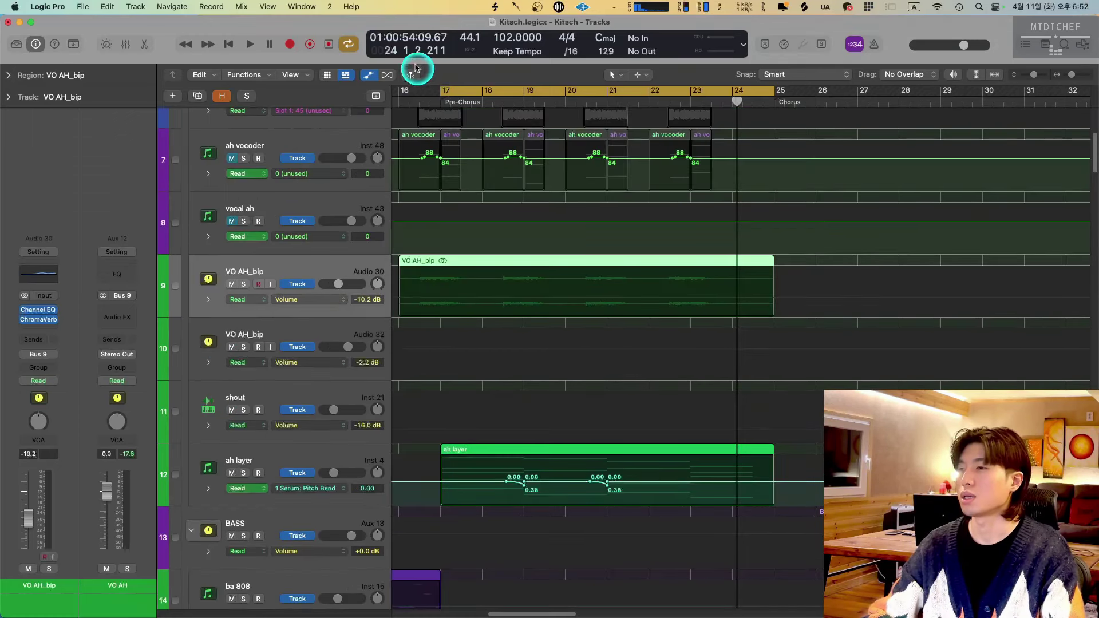
{"action": "scroll", "coordinate": [604, 348], "scroll_direction": "up", "scroll_amount": 3}
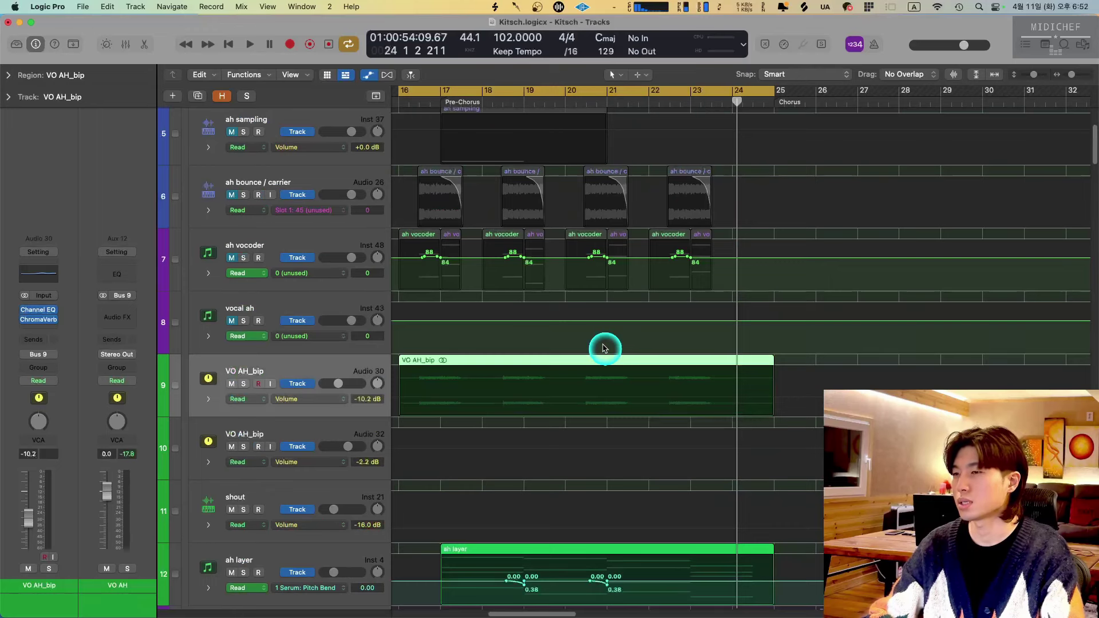
{"action": "key", "text": "ctrl+s"}
{"action": "key", "text": "a"}
{"action": "key", "text": "space"}
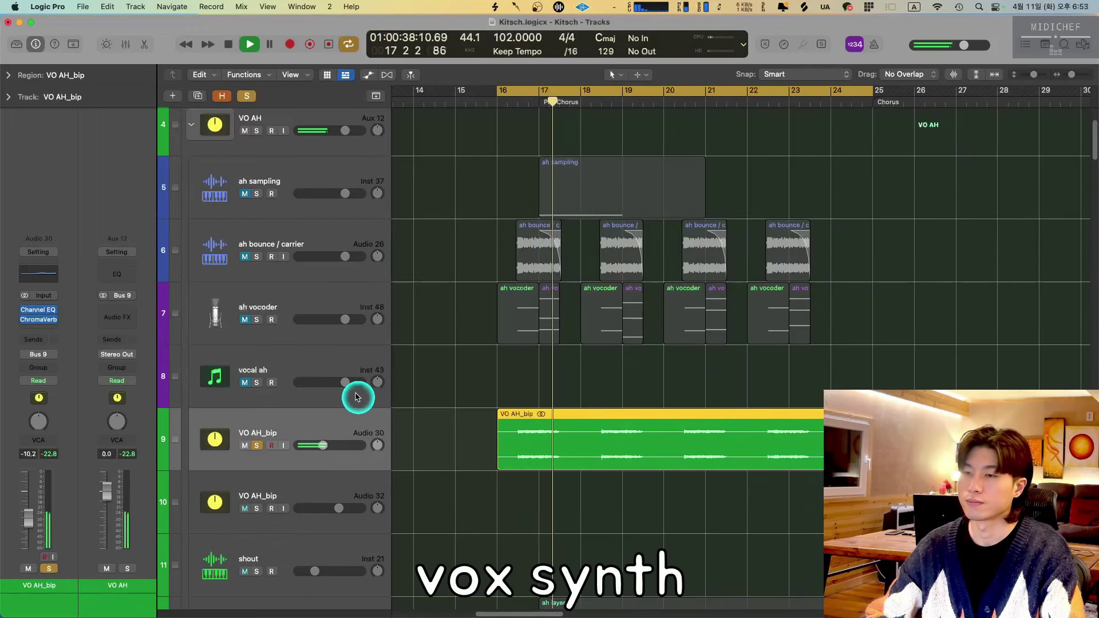
Select all ah vocoder regions in the Pre-Chorus and view their notes in the Piano Roll during playback, stopping it at bar 23.
{"action": "left_click_drag", "start_coordinate": [854, 355], "coordinate": [531, 319]}
{"action": "double_click", "coordinate": [530, 319]}
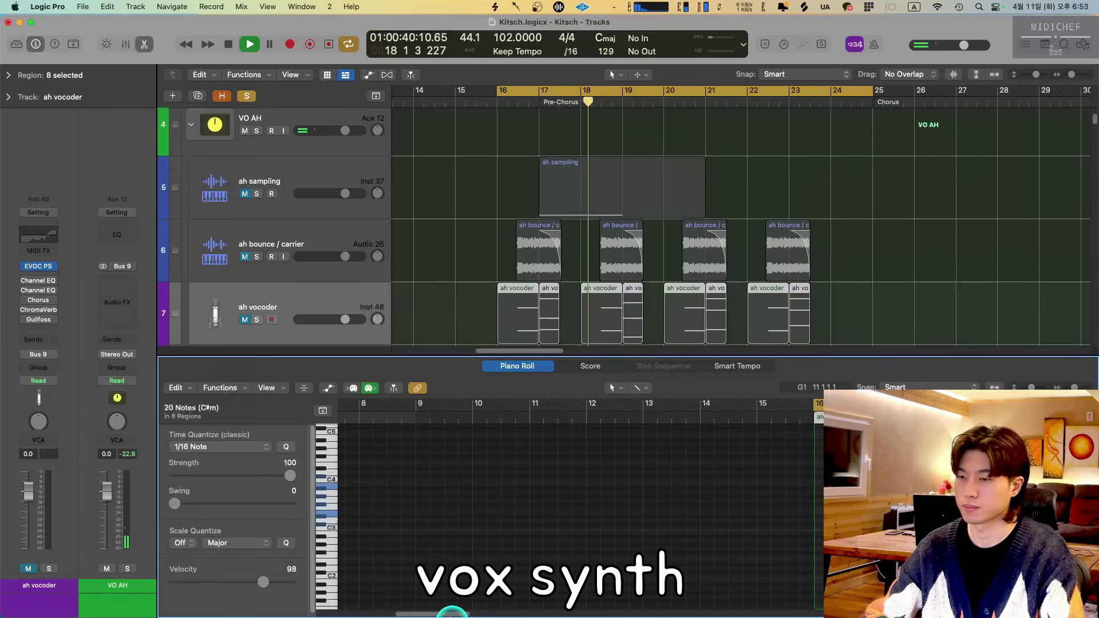
{"action": "left_click_drag", "start_coordinate": [467, 614], "coordinate": [482, 614]}
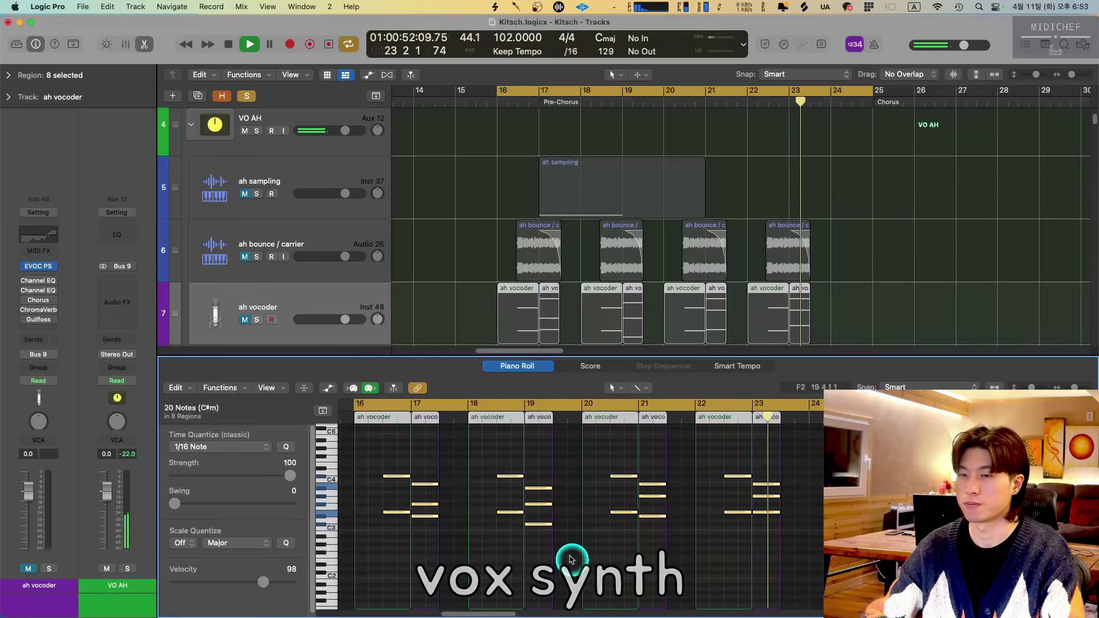
{"action": "key", "text": "space"}
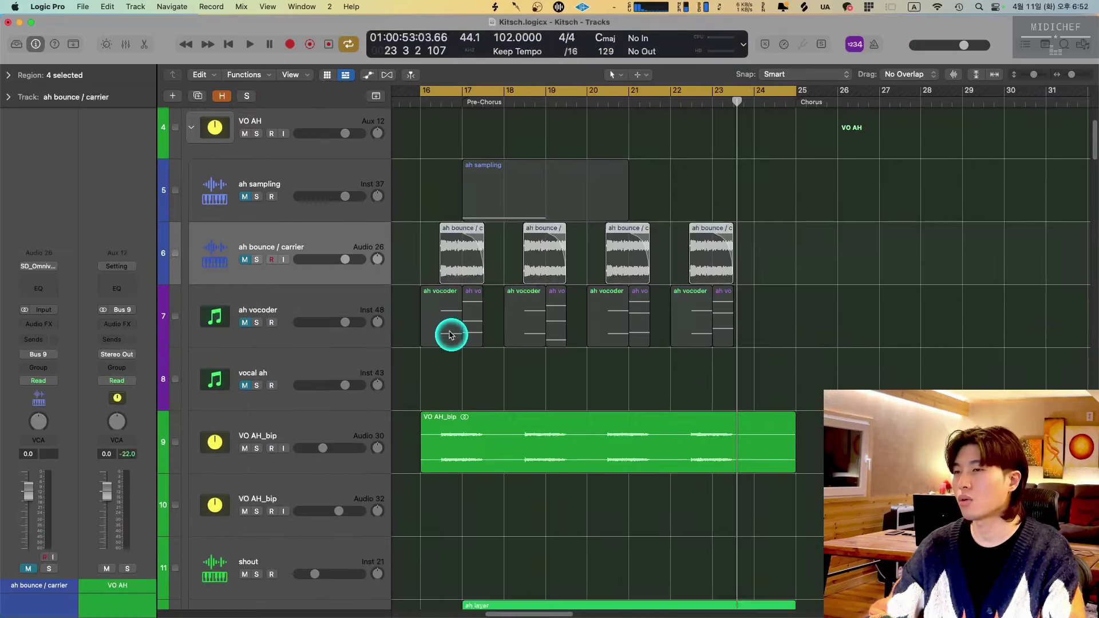
Solo the ah bounce / carrier track, play its Pre-Chorus regions, and release the solo.
{"action": "scroll", "coordinate": [470, 366], "scroll_direction": "up", "scroll_amount": 2}
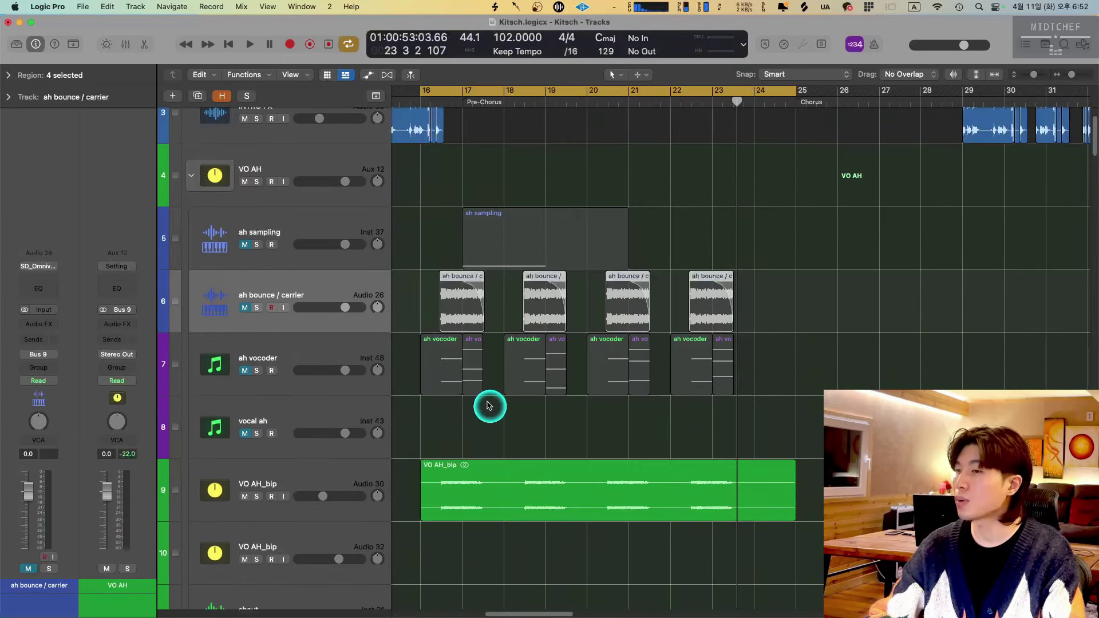
{"action": "key", "text": "s"}
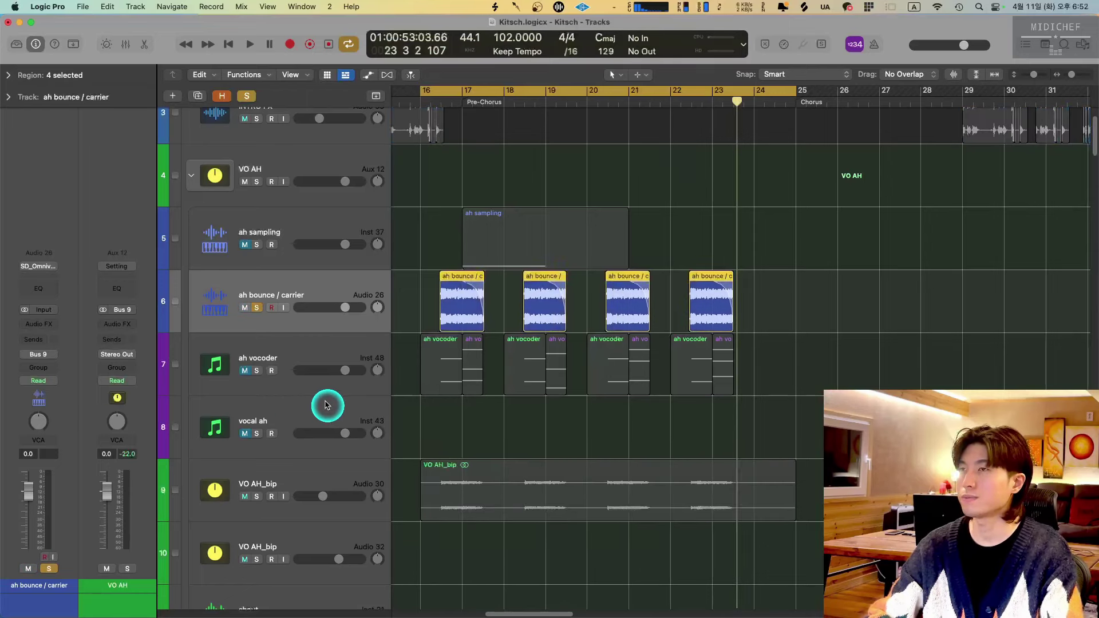
{"action": "key", "text": "shift+space"}
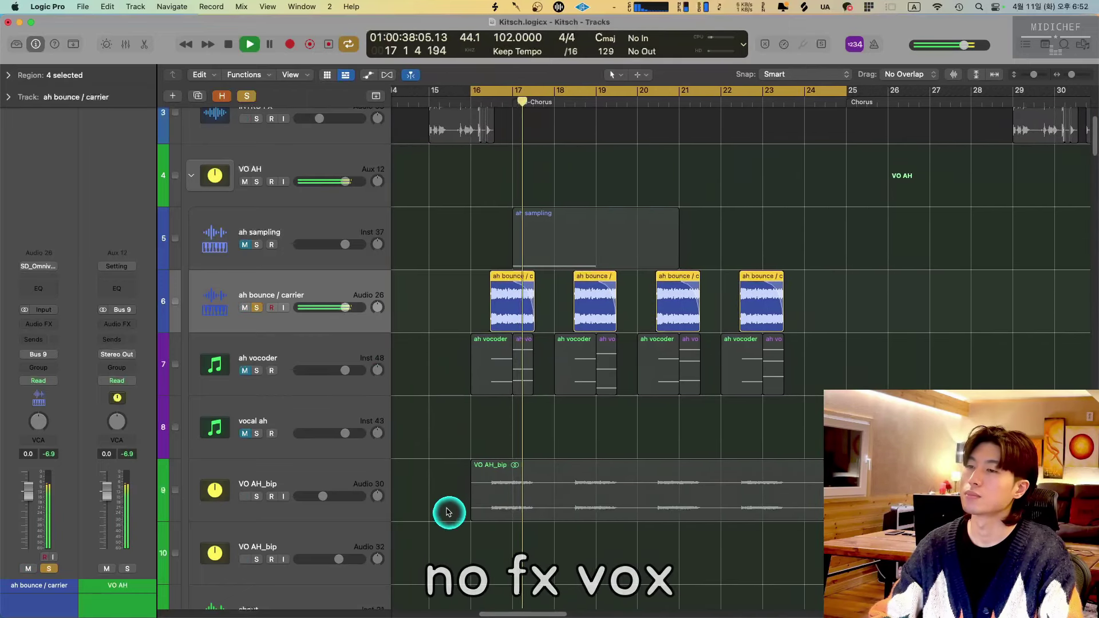
{"action": "key", "text": "s"}
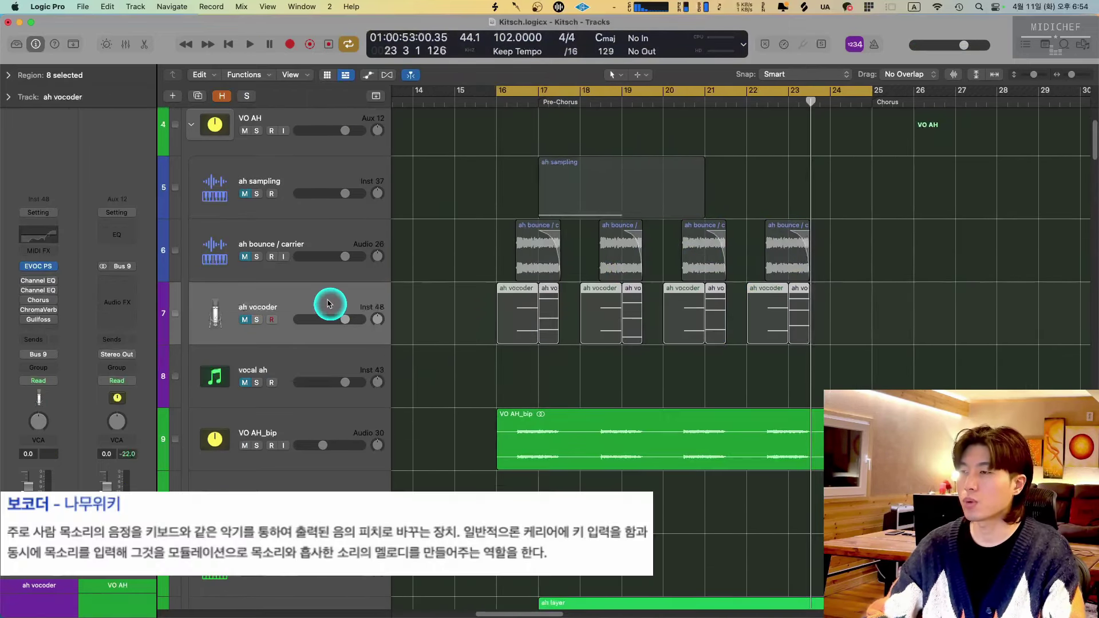
Compare the ah bounce / carrier, ah vocoder and VO AH_bip regions, viewing the vocoder notes in the Piano Roll, and clear the selection.
{"action": "left_click", "coordinate": [339, 243]}
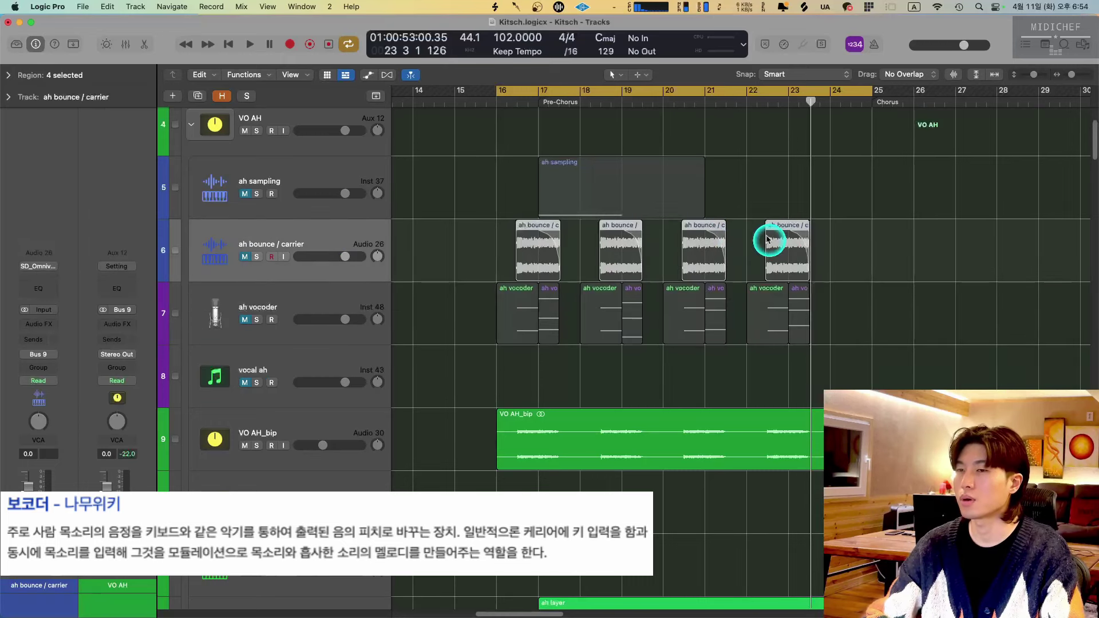
{"action": "left_click", "coordinate": [493, 239]}
{"action": "left_click", "coordinate": [351, 292]}
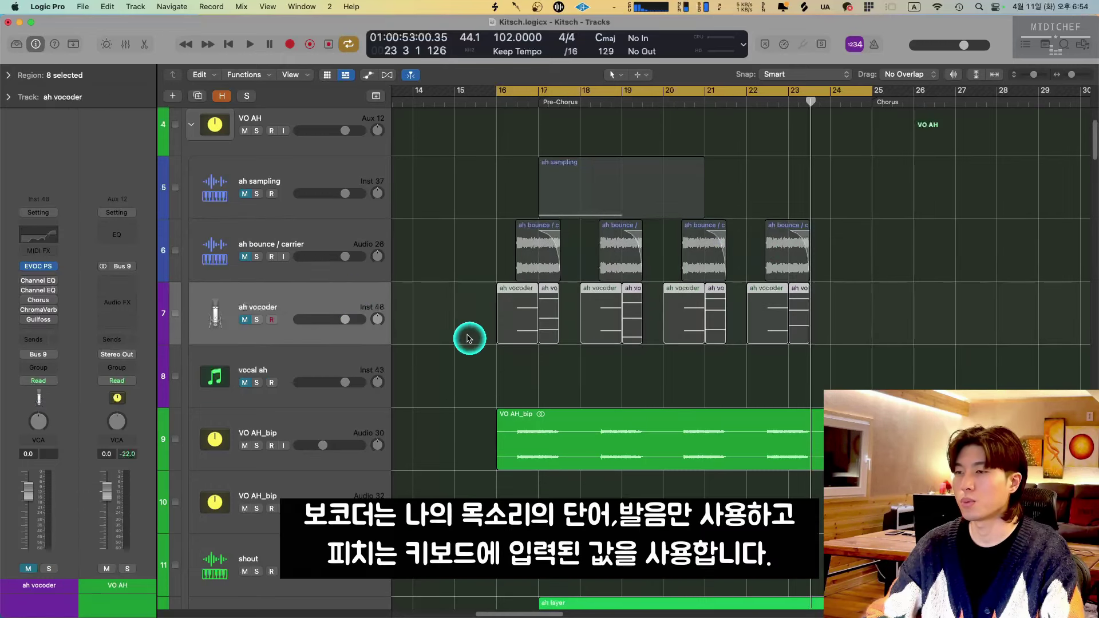
{"action": "double_click", "coordinate": [782, 318]}
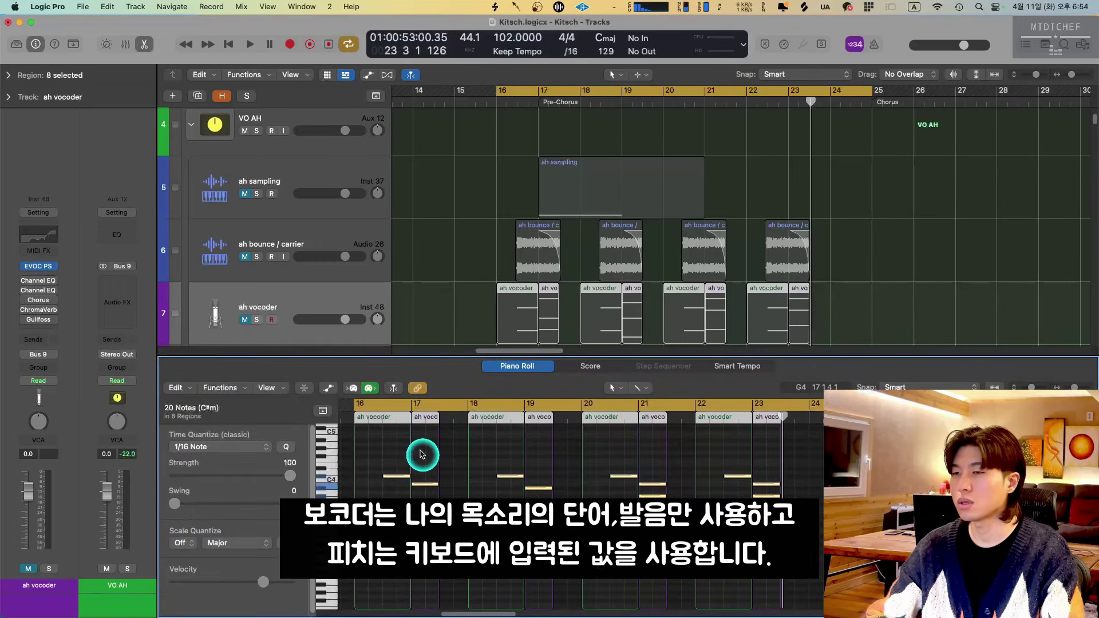
{"action": "scroll", "coordinate": [510, 291], "scroll_direction": "down", "scroll_amount": 3}
{"action": "left_click", "coordinate": [483, 241]}
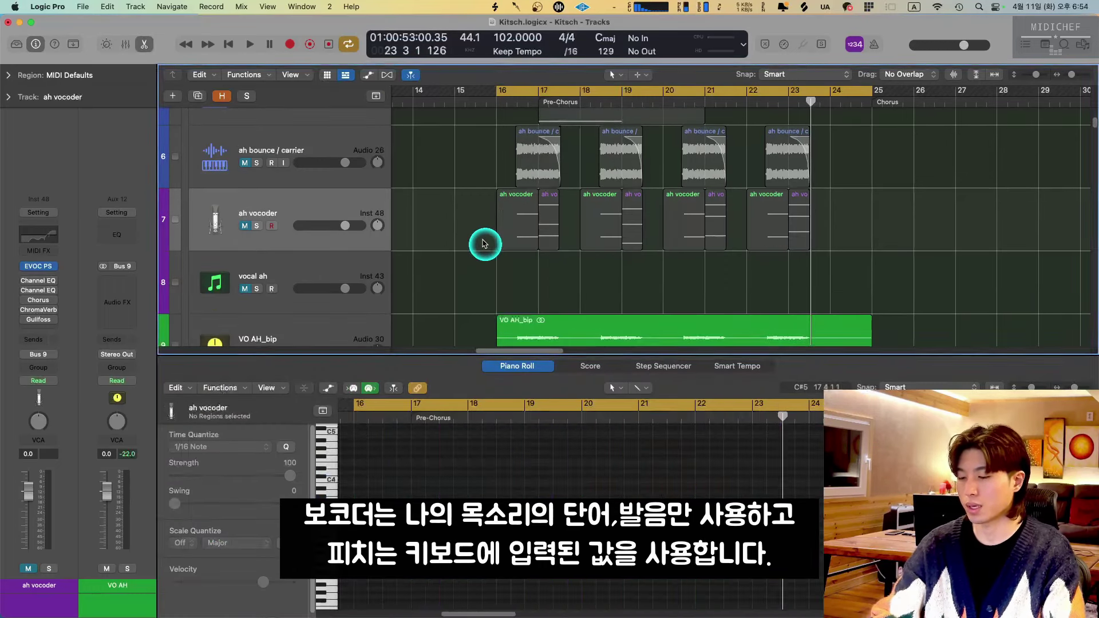
{"action": "key", "text": "e"}
{"action": "left_click", "coordinate": [288, 334]}
{"action": "scroll", "coordinate": [435, 482], "scroll_direction": "up", "scroll_amount": 5}
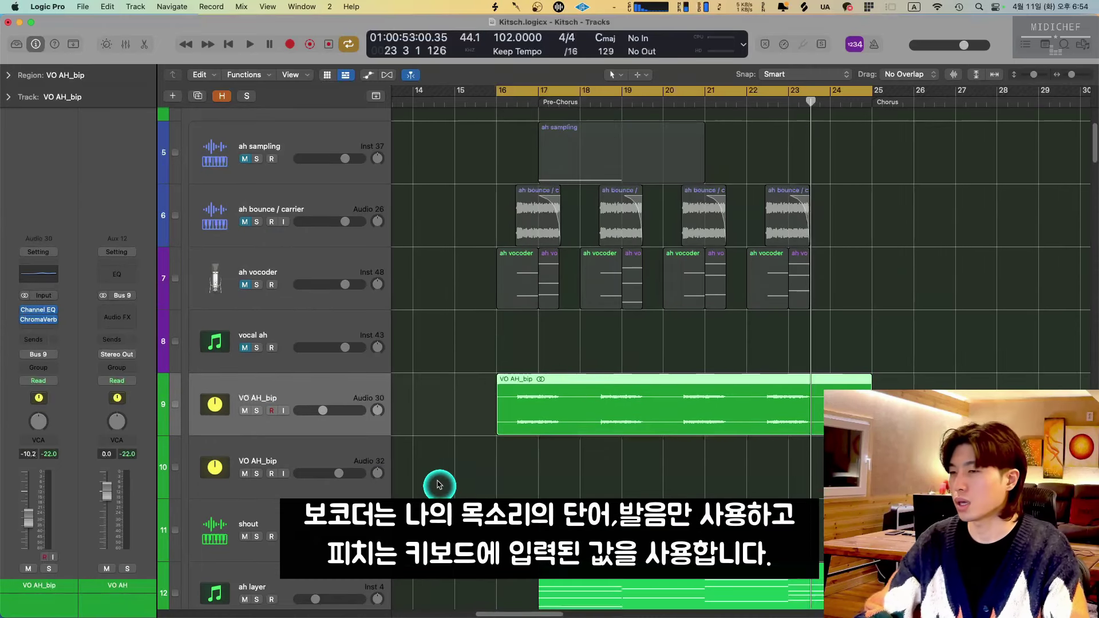
{"action": "left_click", "coordinate": [473, 405]}
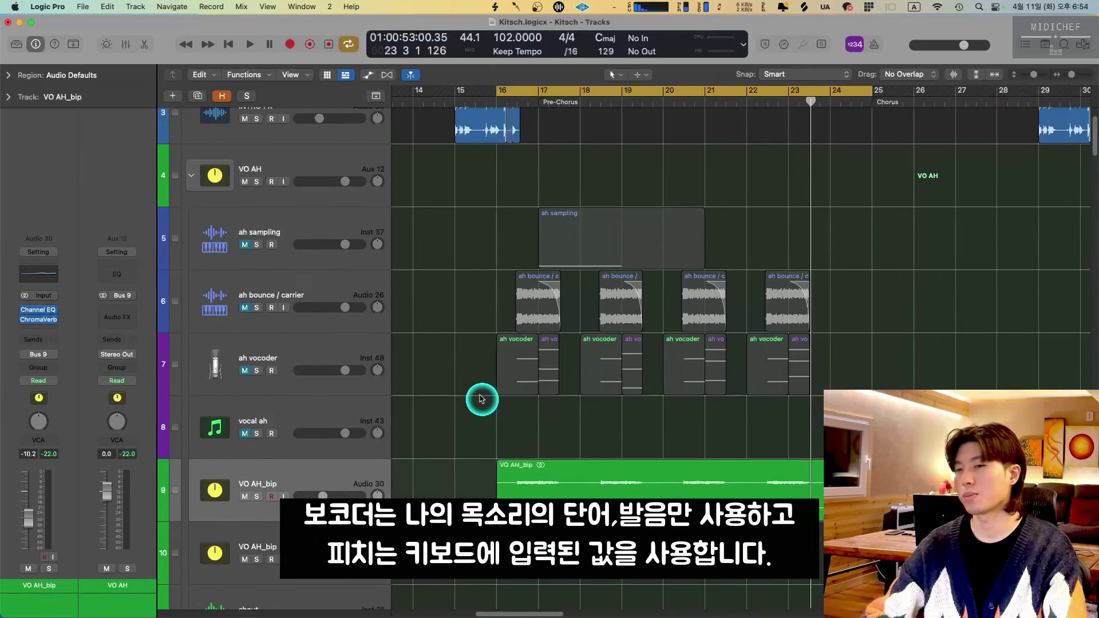
Set the cycle range to the Chorus, bars 25 to 33, and play the full arrangement from there.
{"action": "key", "text": "super+Up"}
{"action": "key", "text": "super+Left"}
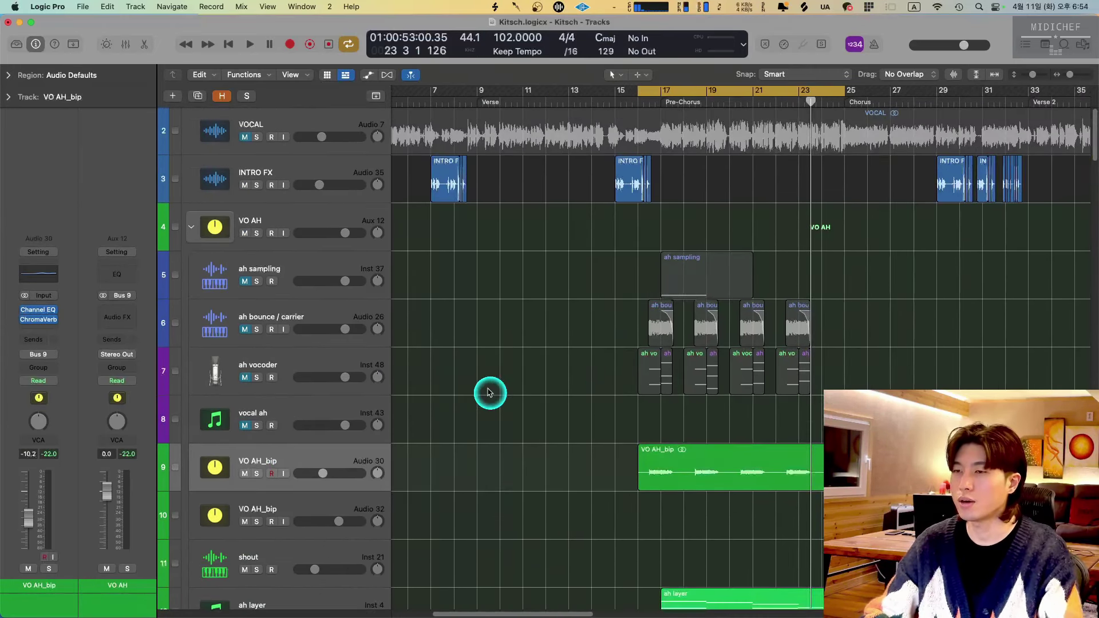
{"action": "scroll", "coordinate": [511, 392], "scroll_direction": "down", "scroll_amount": 10}
{"action": "scroll", "coordinate": [511, 389], "scroll_direction": "up", "scroll_amount": 5}
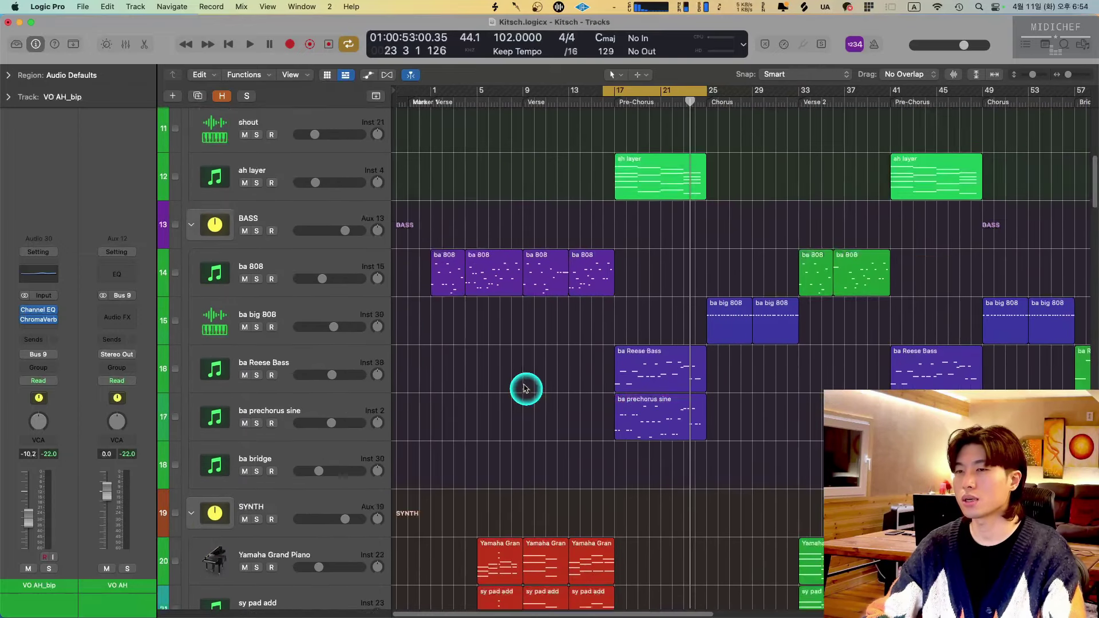
{"action": "key", "text": "c"}
{"action": "left_click_drag", "start_coordinate": [705, 93], "coordinate": [834, 253]}
{"action": "key", "text": "super+Right"}
{"action": "scroll", "coordinate": [801, 286], "scroll_direction": "up", "scroll_amount": 2}
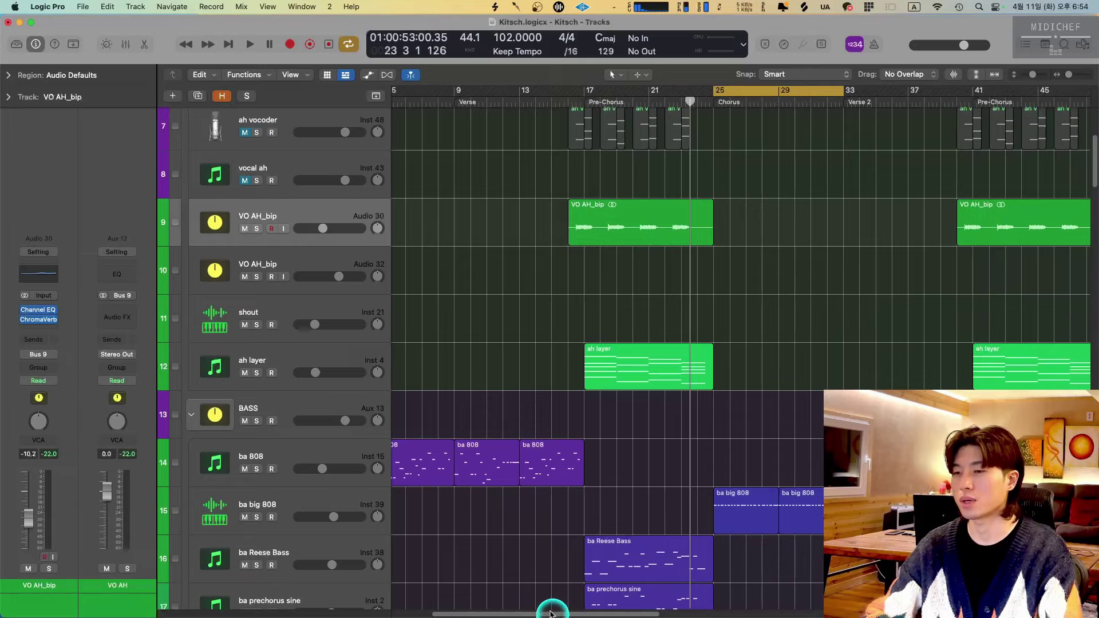
{"action": "left_click_drag", "start_coordinate": [549, 613], "coordinate": [596, 613]}
{"action": "scroll", "coordinate": [610, 455], "scroll_direction": "down", "scroll_amount": 3}
{"action": "key", "text": "space"}
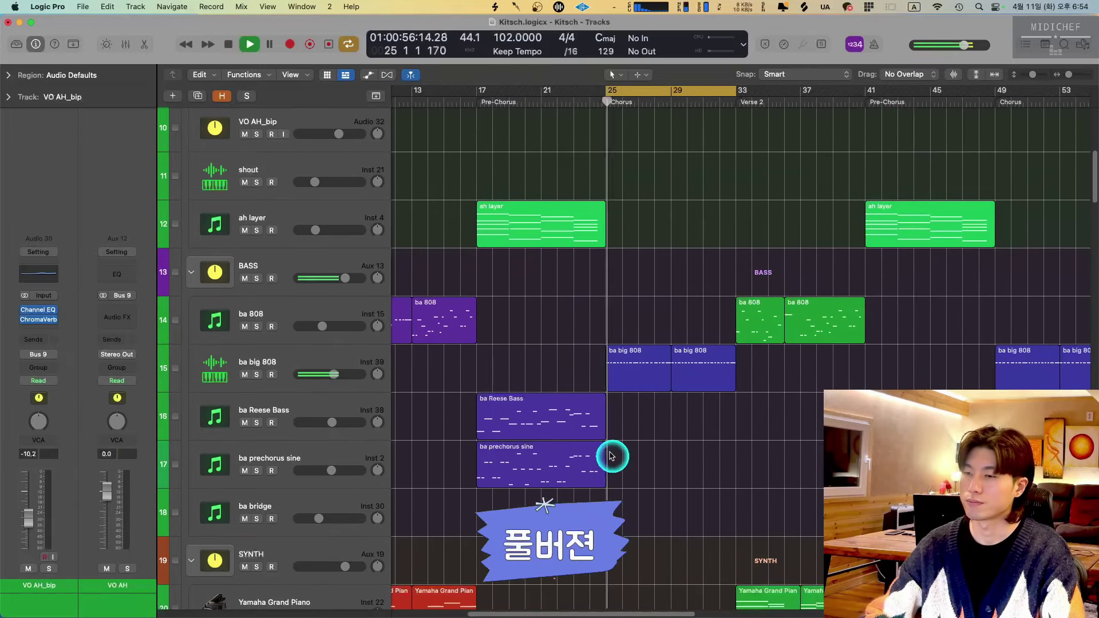
Select both ba big 808 regions in the Chorus and examine them while the song plays.
{"action": "scroll", "coordinate": [624, 443], "scroll_direction": "down", "scroll_amount": 6}
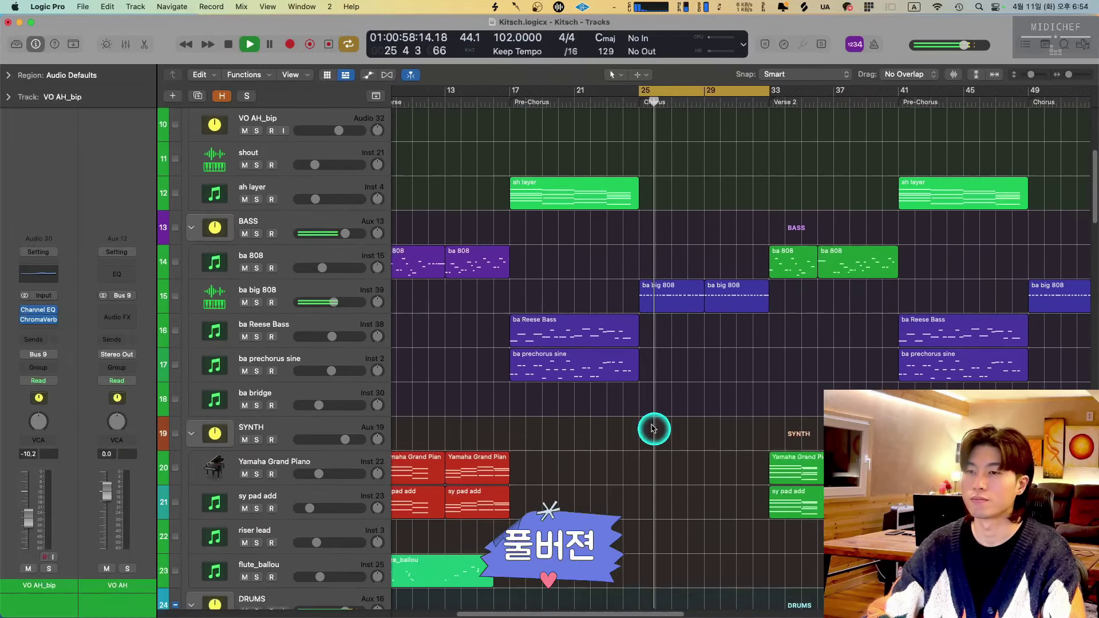
{"action": "scroll", "coordinate": [675, 401], "scroll_direction": "up", "scroll_amount": 3}
{"action": "double_click", "coordinate": [696, 221]}
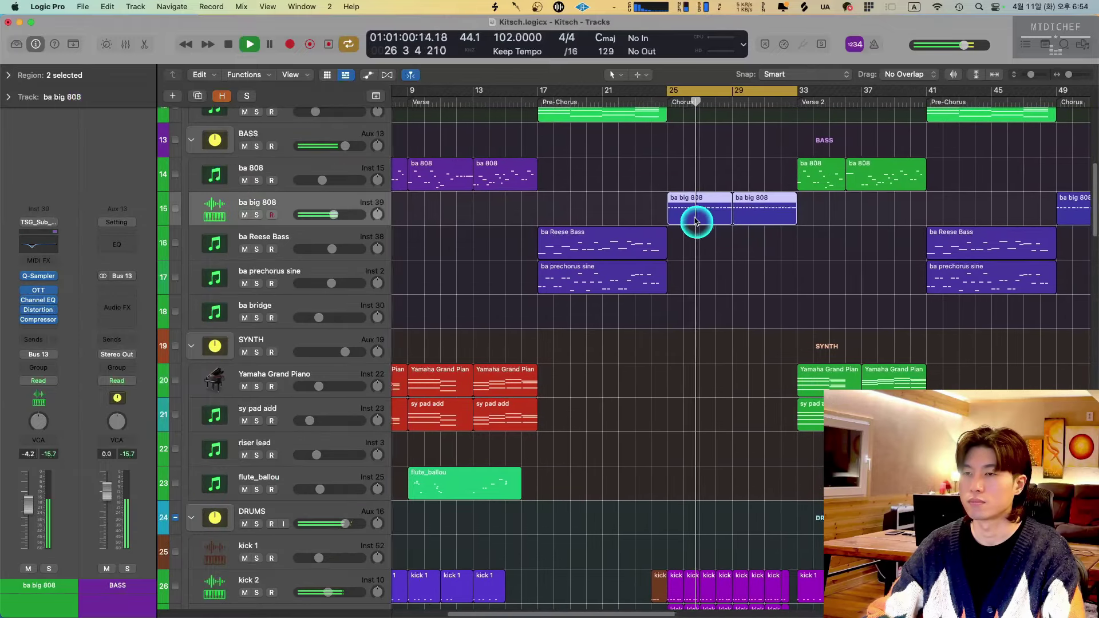
{"action": "key", "text": "e"}
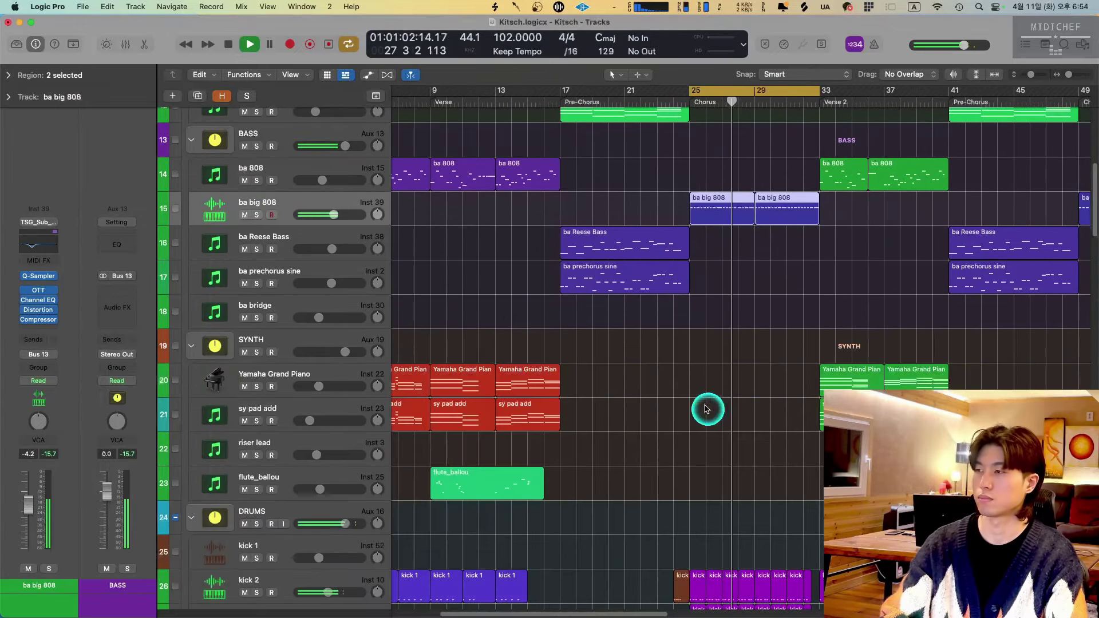
Select the Chorus regions of snare 1 through snare 4 layered and view their notes in the Piano Roll.
{"action": "scroll", "coordinate": [544, 455], "scroll_direction": "down", "scroll_amount": 4}
{"action": "scroll", "coordinate": [866, 170], "scroll_direction": "down", "scroll_amount": 3}
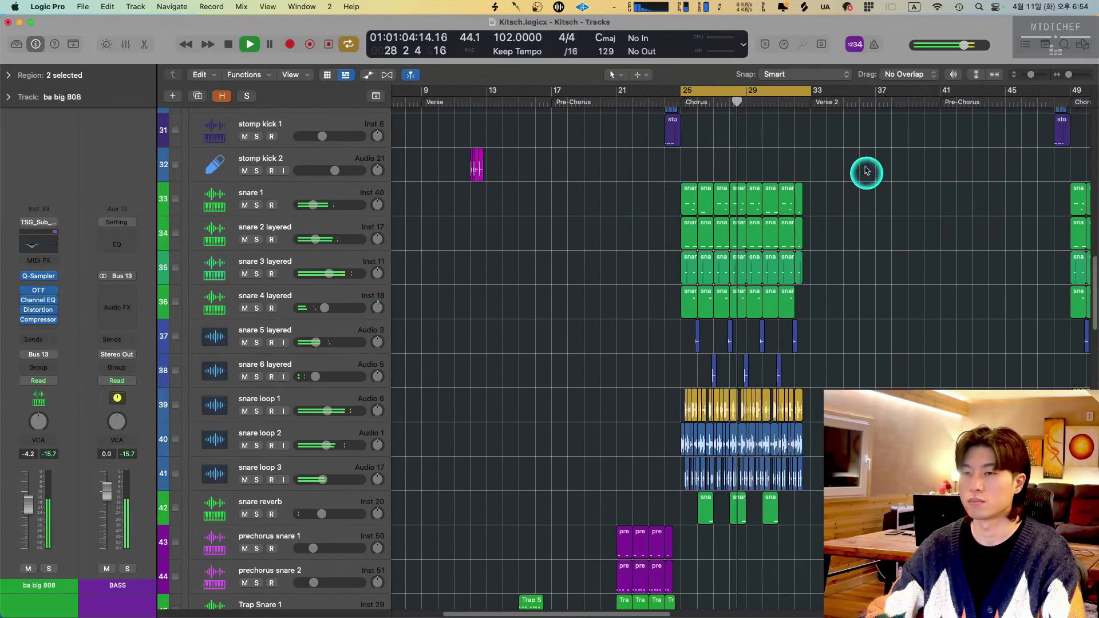
{"action": "left_click_drag", "start_coordinate": [695, 319], "coordinate": [694, 318]}
{"action": "double_click", "coordinate": [686, 286]}
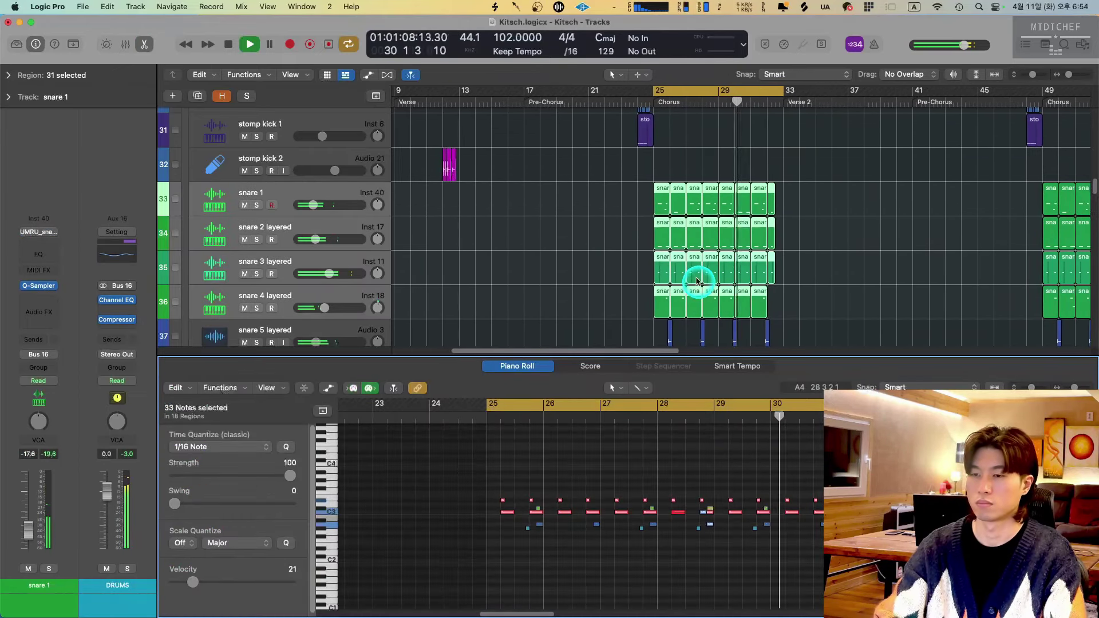
{"action": "key", "text": "e"}
Point out the Chorus regions of both chorus hat loops and the shaker loop by selecting them, and clear the selection.
{"action": "scroll", "coordinate": [699, 373], "scroll_direction": "down", "scroll_amount": 10}
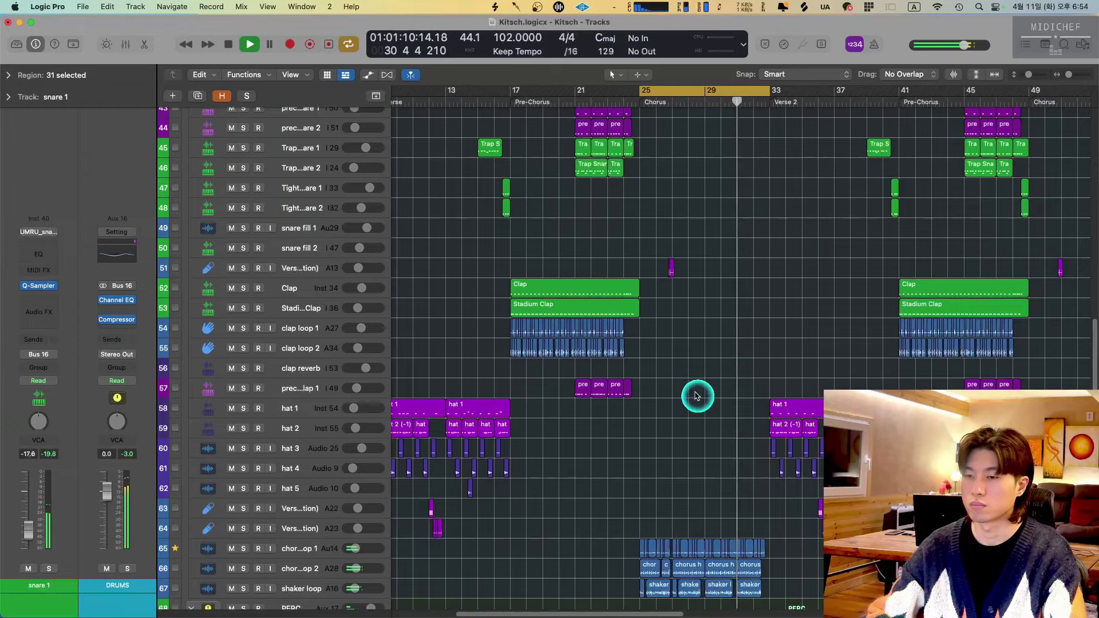
{"action": "scroll", "coordinate": [696, 395], "scroll_direction": "down", "scroll_amount": 5}
{"action": "left_click_drag", "start_coordinate": [574, 395], "coordinate": [761, 449]}
{"action": "scroll", "coordinate": [760, 449], "scroll_direction": "down", "scroll_amount": 5}
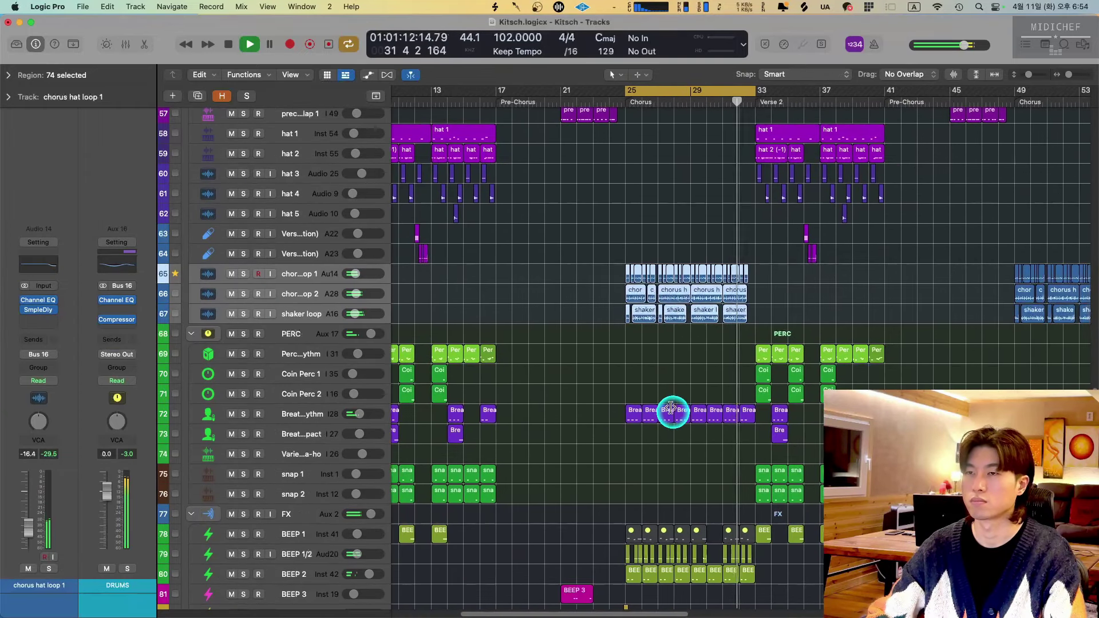
{"action": "left_click", "coordinate": [582, 378]}
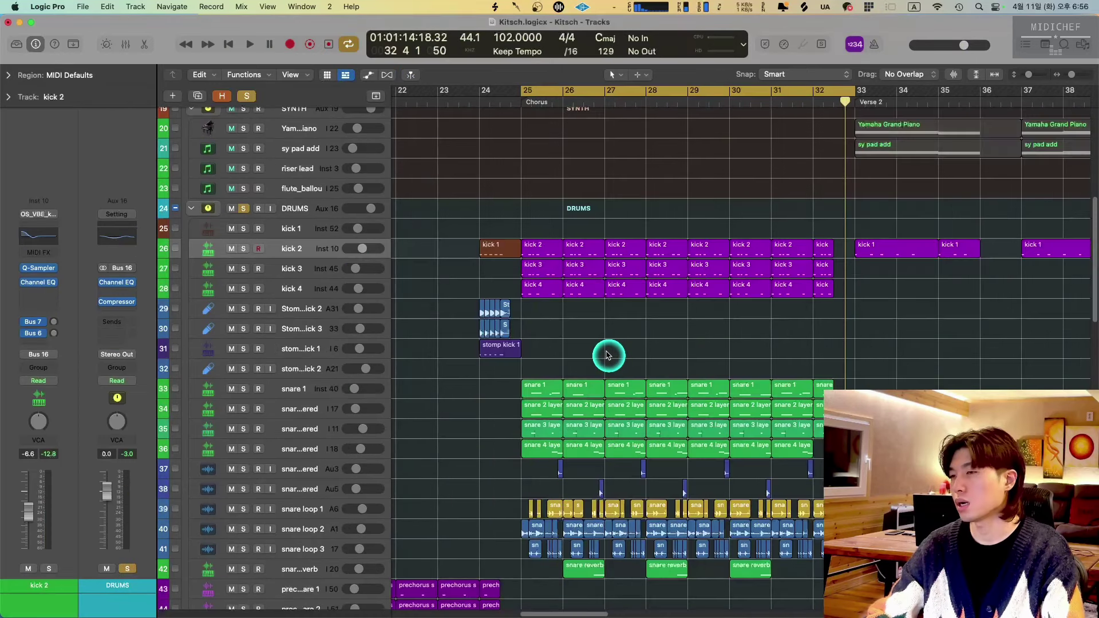
{"action": "scroll", "coordinate": [608, 356], "scroll_direction": "up", "scroll_amount": 3}
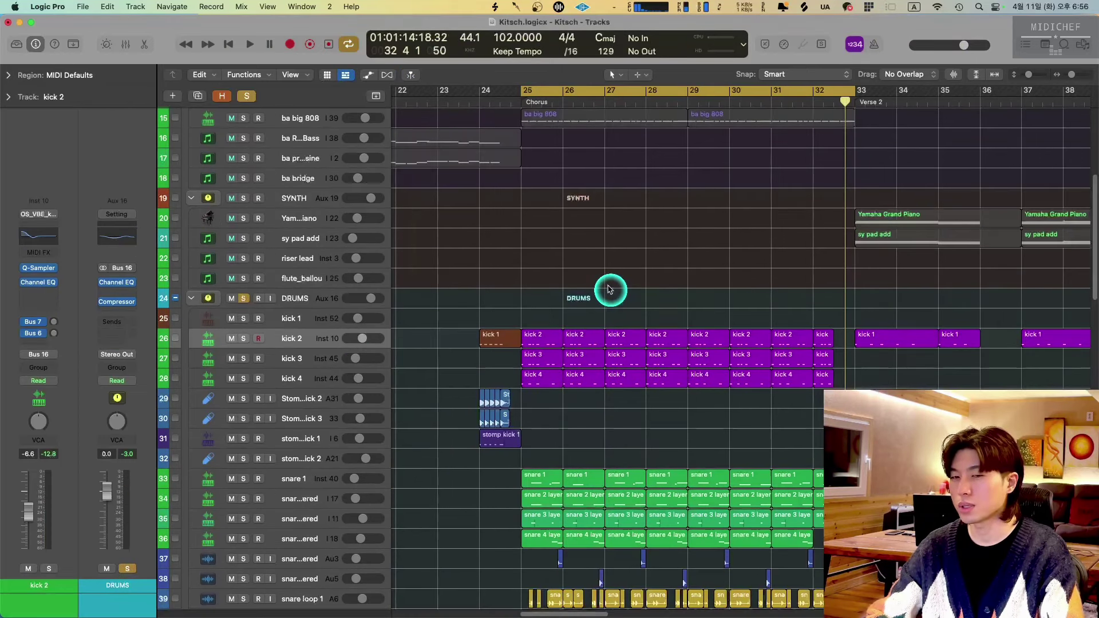
Take the DRUMS stack out of solo, play the kick 4 layer alone in the Chorus, and clear the solo.
{"action": "scroll", "coordinate": [609, 289], "scroll_direction": "down", "scroll_amount": 3}
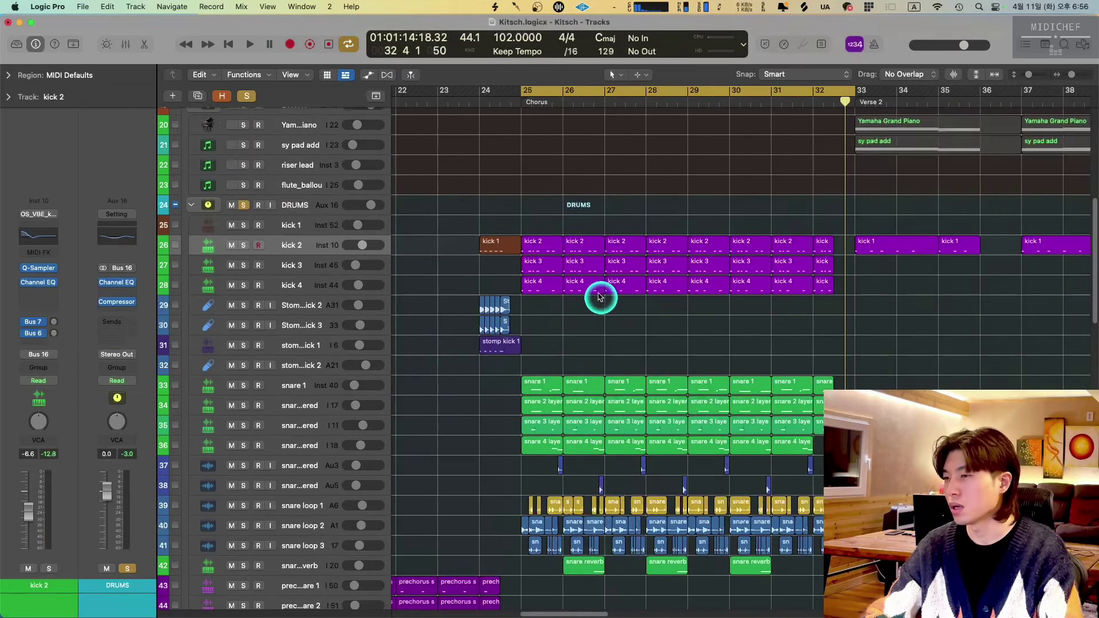
{"action": "scroll", "coordinate": [600, 291], "scroll_direction": "up", "scroll_amount": 2}
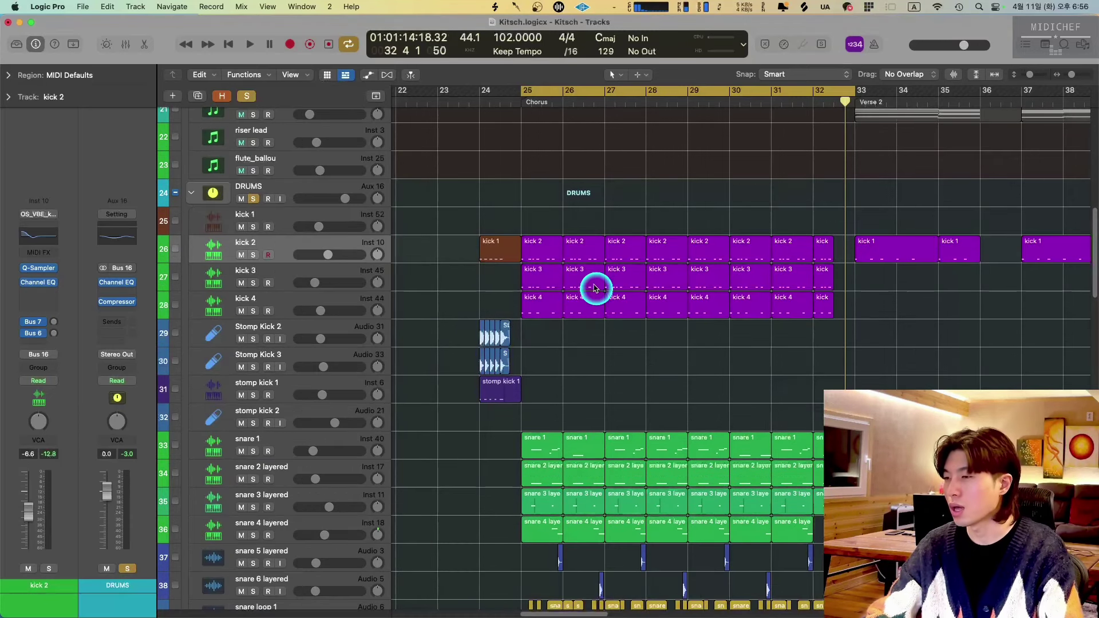
{"action": "left_click", "coordinate": [252, 198]}
{"action": "key", "text": "space"}
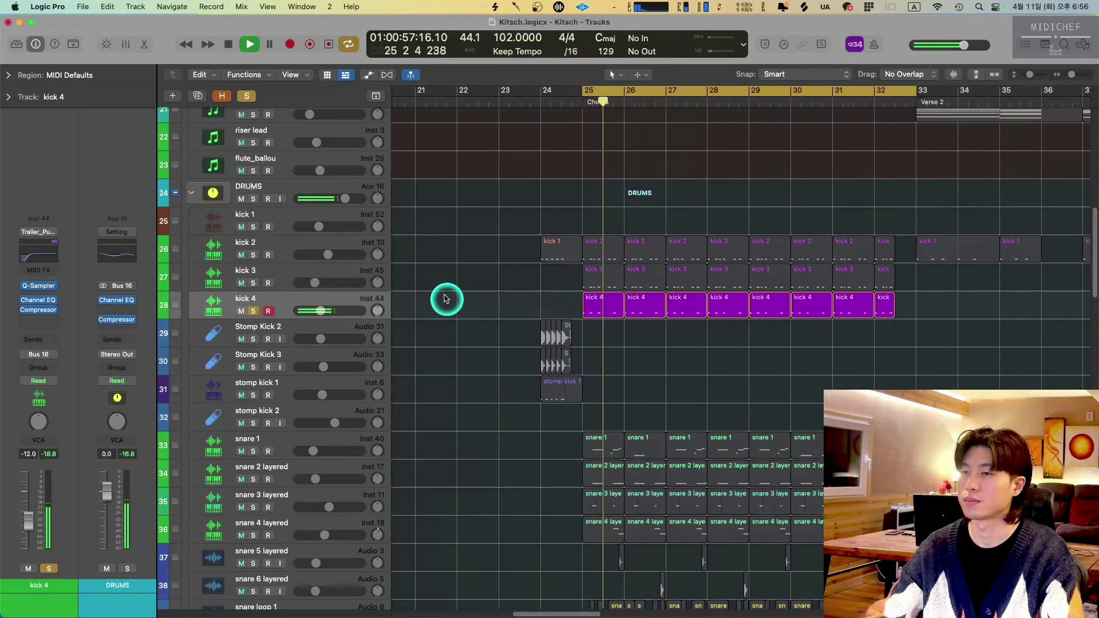
{"action": "scroll", "coordinate": [447, 297], "scroll_direction": "left", "scroll_amount": 3}
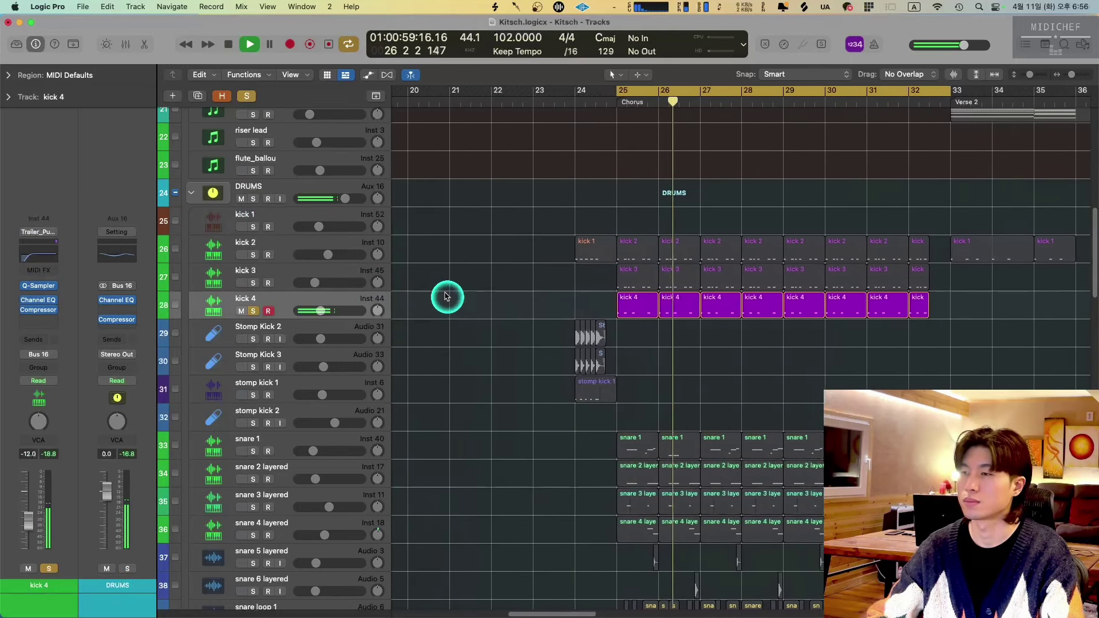
{"action": "scroll", "coordinate": [486, 300], "scroll_direction": "left", "scroll_amount": 1}
{"action": "key", "text": "space"}
{"action": "key", "text": "s"}
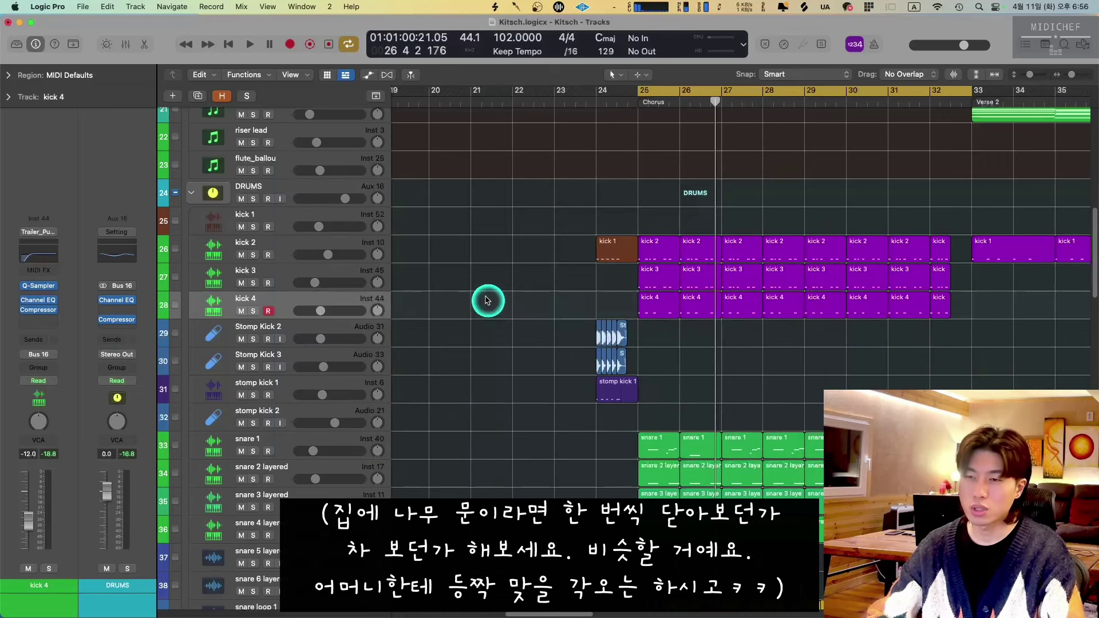
Play kick 2, kick 3 and kick 4 soloed together in the Chorus, compare them without kick 4, and clear the solos.
{"action": "left_click", "coordinate": [326, 245], "text": "shift"}
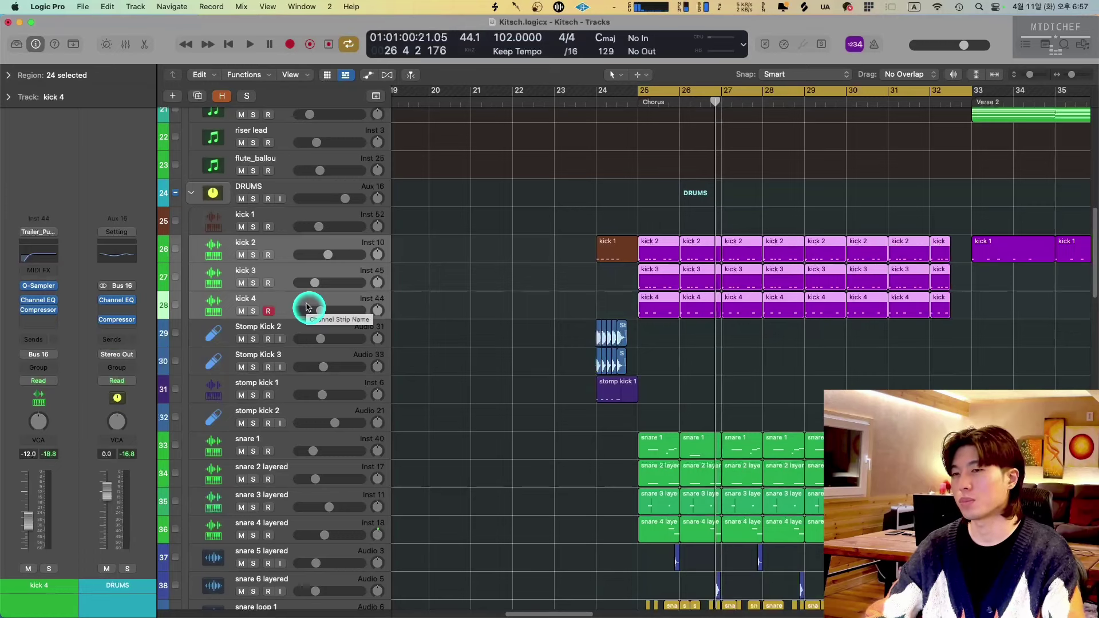
{"action": "key", "text": "s"}
{"action": "key", "text": "space"}
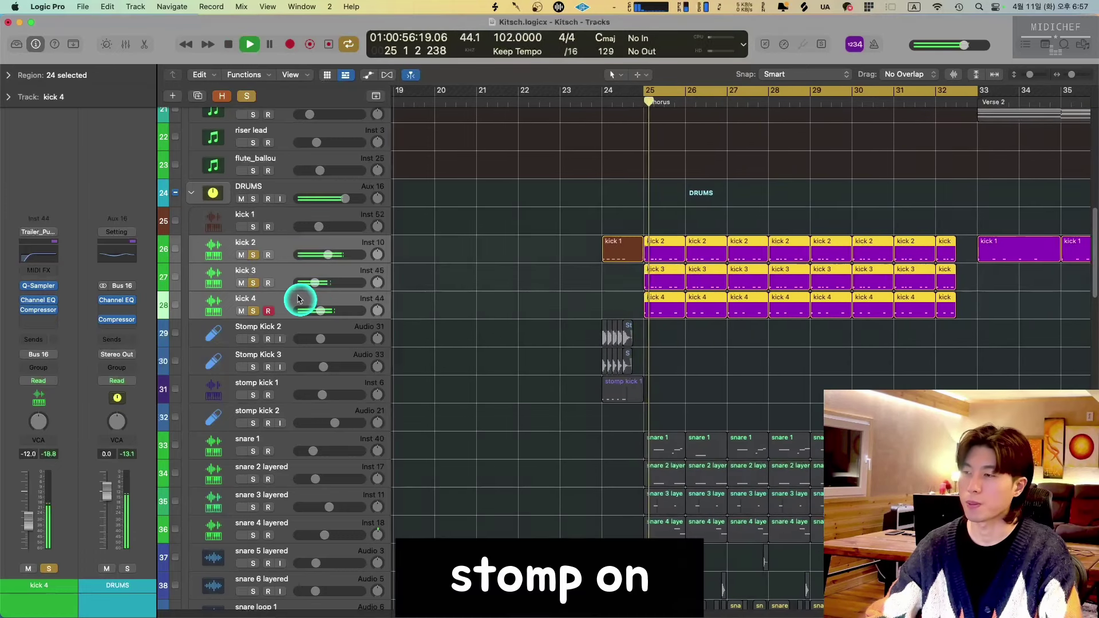
{"action": "left_click", "coordinate": [315, 310]}
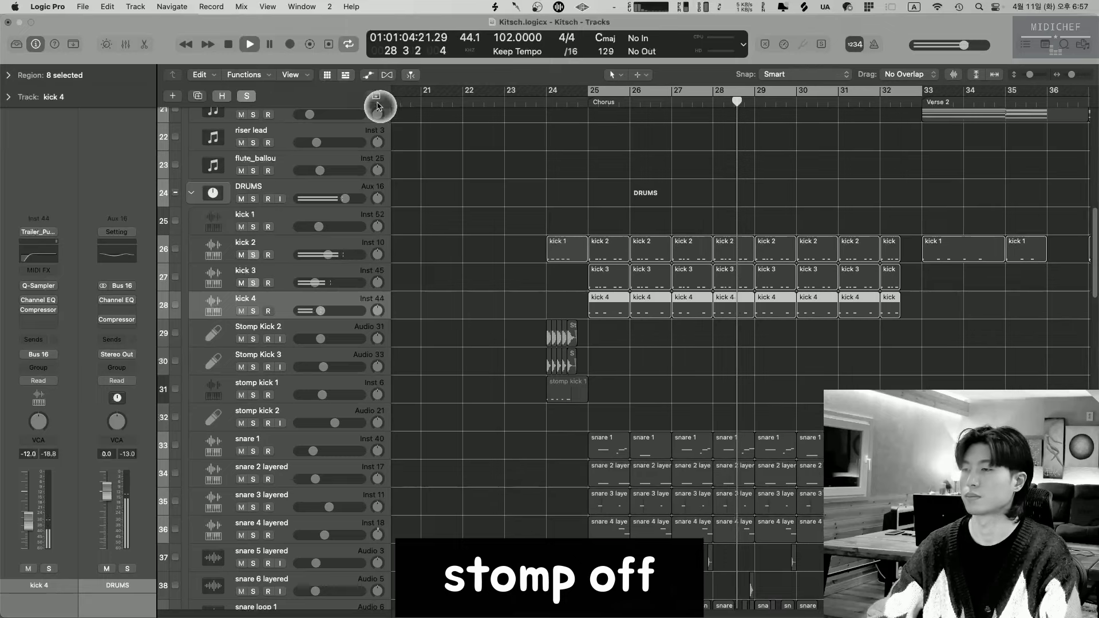
{"action": "left_click", "coordinate": [247, 99]}
{"action": "key", "text": "space"}
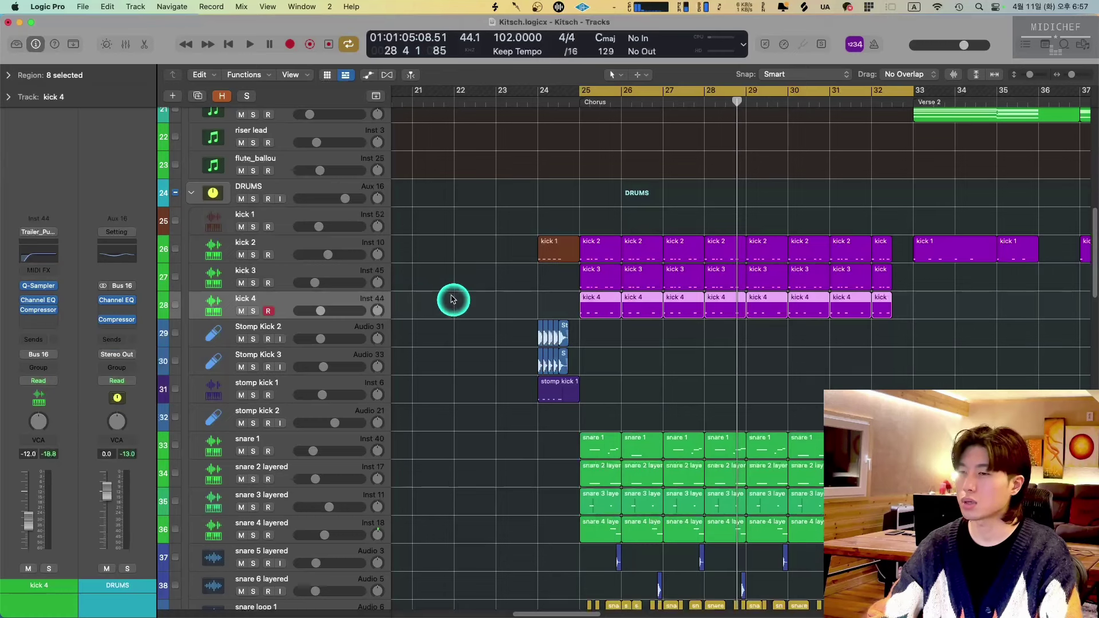
Point out the first four kick 4 regions of the Chorus by selecting them, and clear the selection.
{"action": "scroll", "coordinate": [425, 289], "scroll_direction": "down", "scroll_amount": 3}
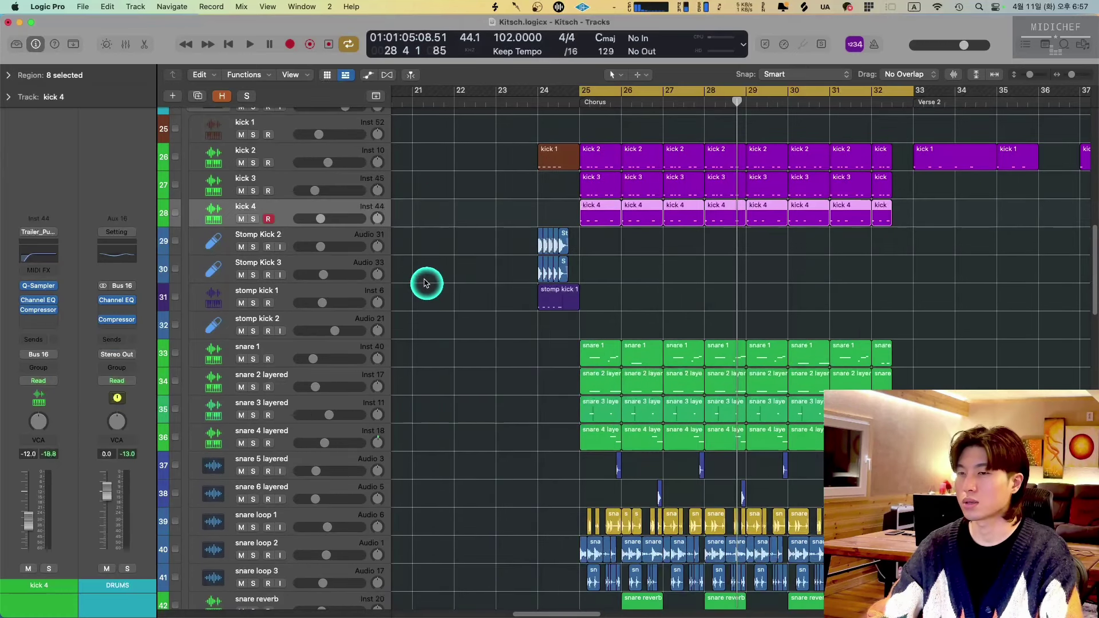
{"action": "scroll", "coordinate": [425, 283], "scroll_direction": "up", "scroll_amount": 2}
{"action": "left_click", "coordinate": [447, 265]}
{"action": "left_click_drag", "start_coordinate": [471, 263], "coordinate": [715, 276]}
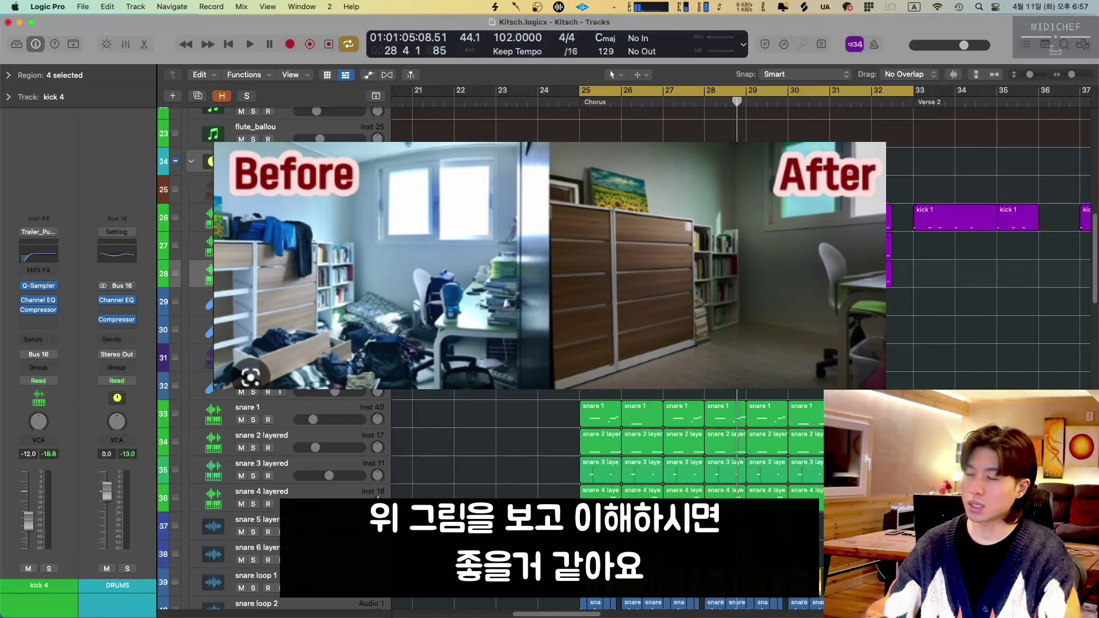
{"action": "left_click", "coordinate": [714, 275]}
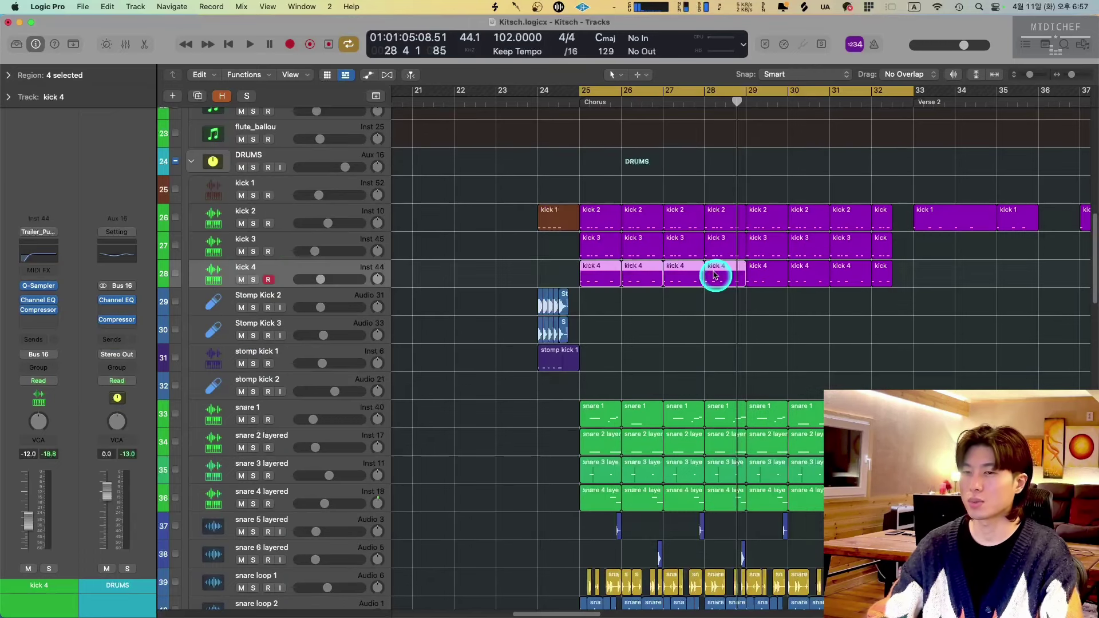
Solo the Chorus snare layers and snare loops, play them with and without snare loop 2, and deselect their regions.
{"action": "scroll", "coordinate": [603, 338], "scroll_direction": "down", "scroll_amount": 1}
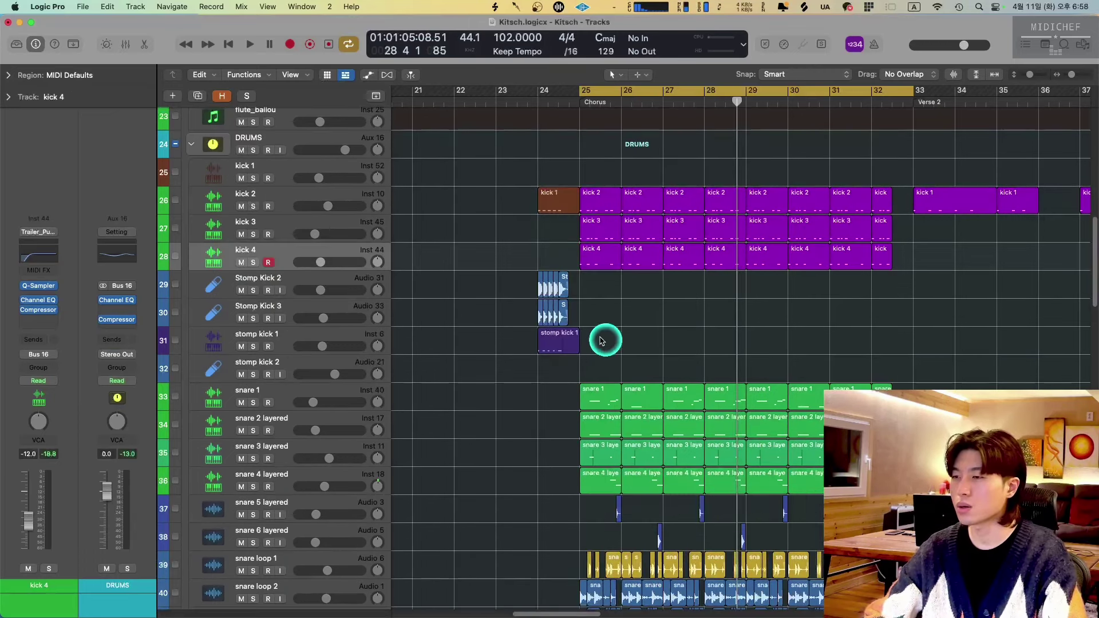
{"action": "left_click", "coordinate": [287, 388]}
{"action": "scroll", "coordinate": [474, 392], "scroll_direction": "down", "scroll_amount": 4}
{"action": "left_click", "coordinate": [362, 385], "text": "shift"}
{"action": "key", "text": "s"}
{"action": "key", "text": "space"}
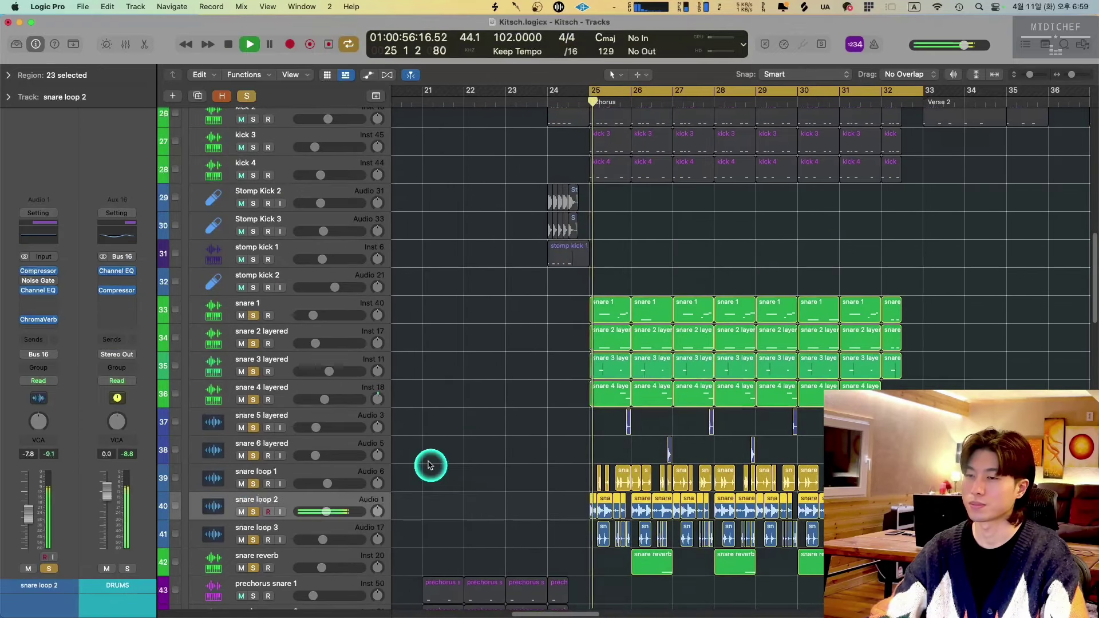
{"action": "scroll", "coordinate": [428, 463], "scroll_direction": "left", "scroll_amount": 3}
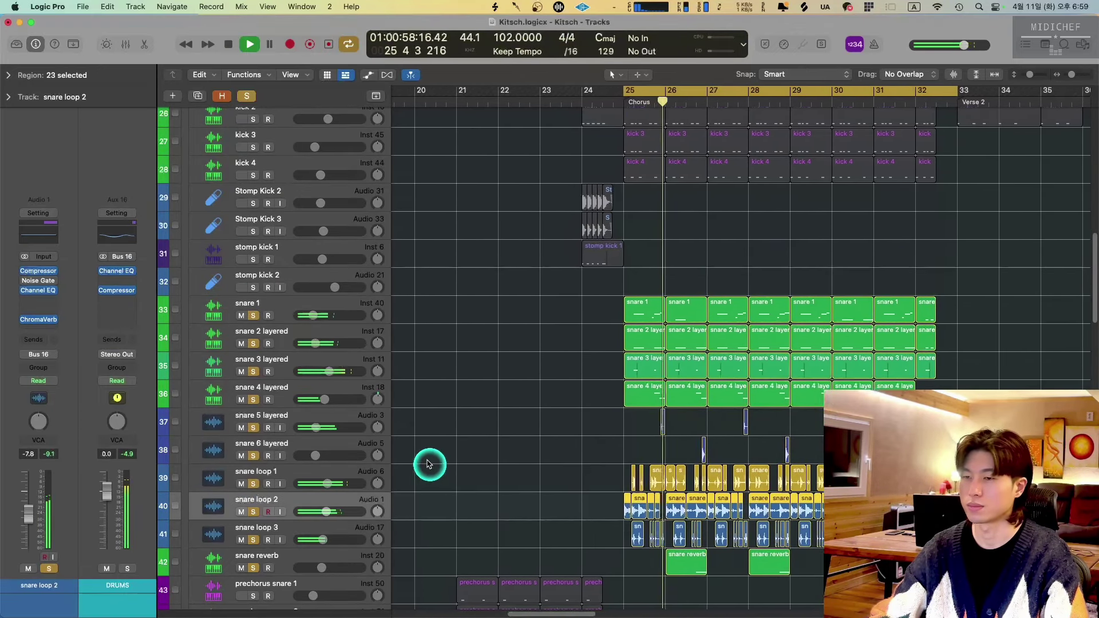
{"action": "scroll", "coordinate": [478, 462], "scroll_direction": "left", "scroll_amount": 1}
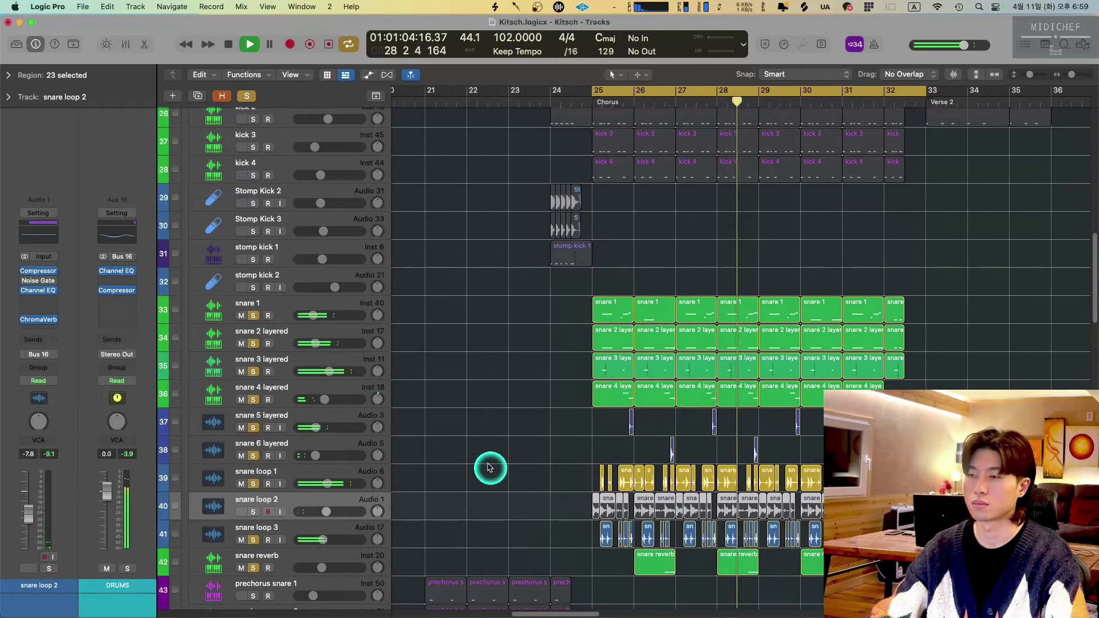
{"action": "key", "text": "space"}
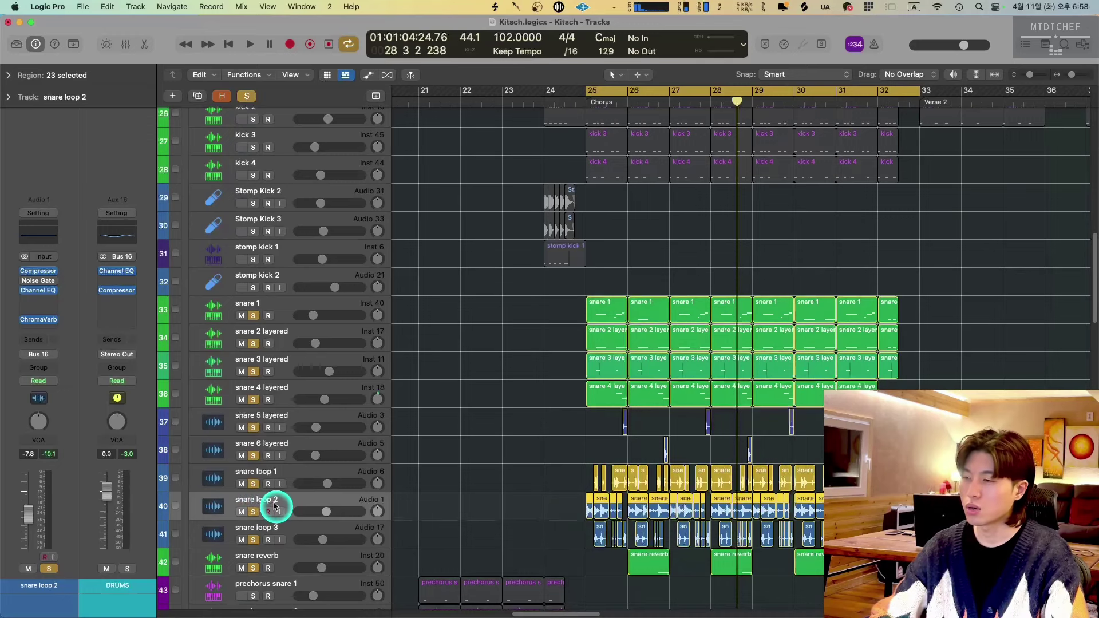
{"action": "left_click", "coordinate": [483, 452]}
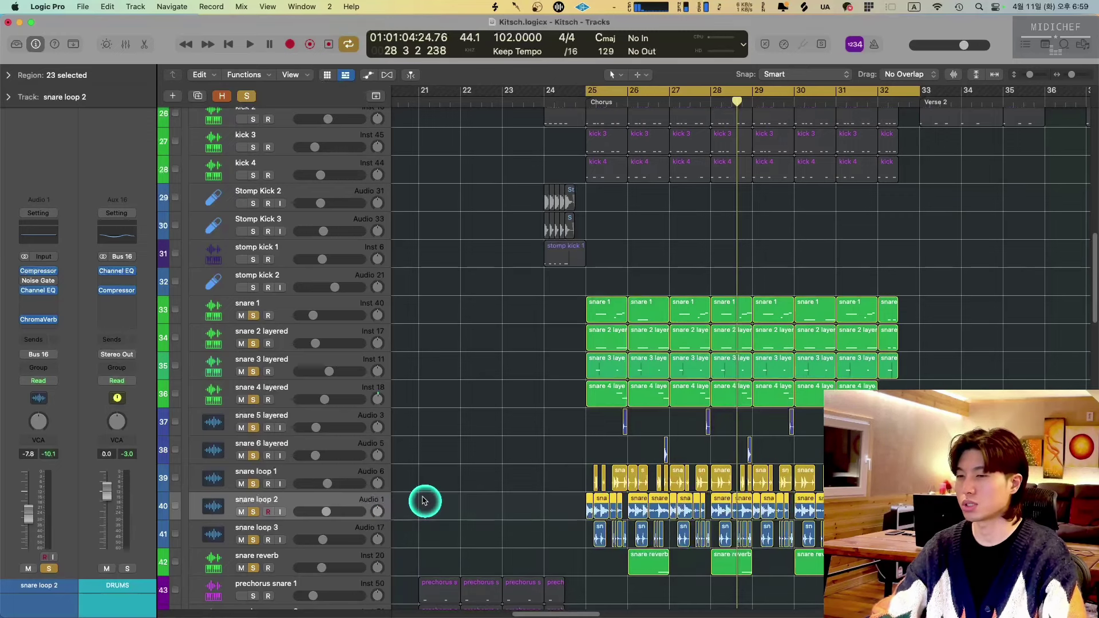
{"action": "left_click", "coordinate": [481, 452]}
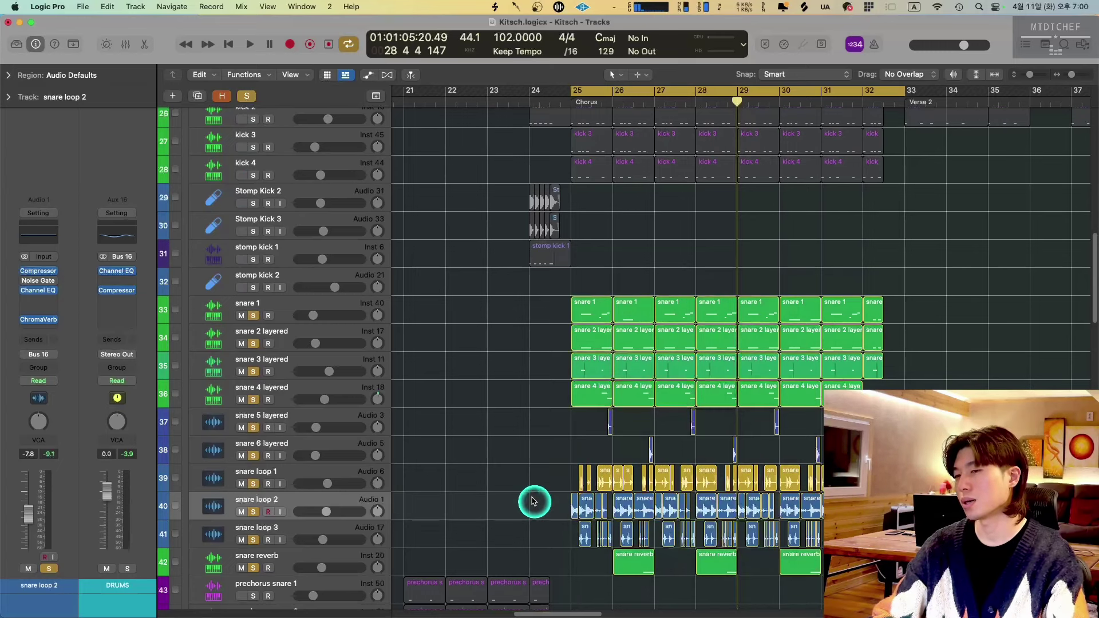
Select chorus hat loop 1, chorus hat loop 2 and the shaker loop, and play them soloed together.
{"action": "key", "text": "super+Up"}
{"action": "key", "text": "super+Down"}
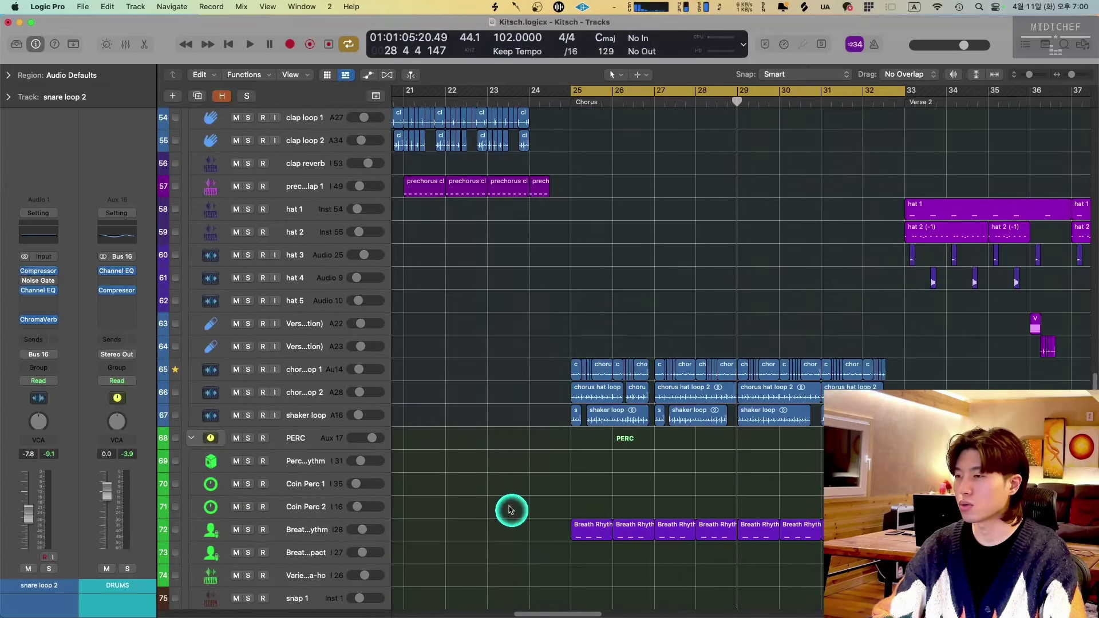
{"action": "left_click", "coordinate": [314, 371]}
{"action": "left_click", "coordinate": [314, 413], "text": "shift"}
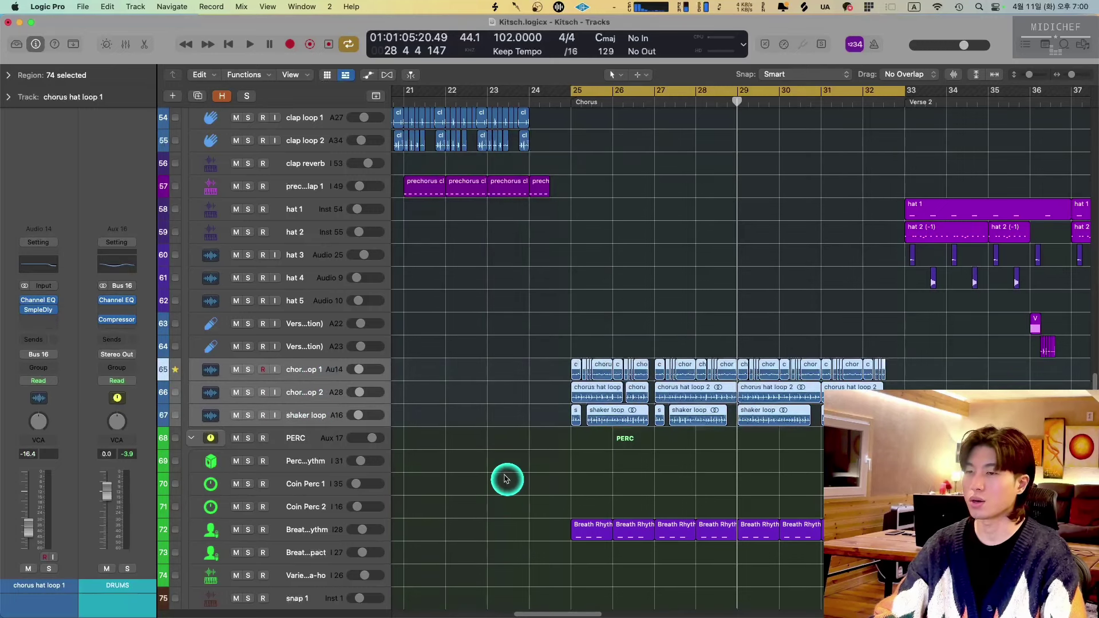
{"action": "key", "text": "s"}
{"action": "key", "text": "space"}
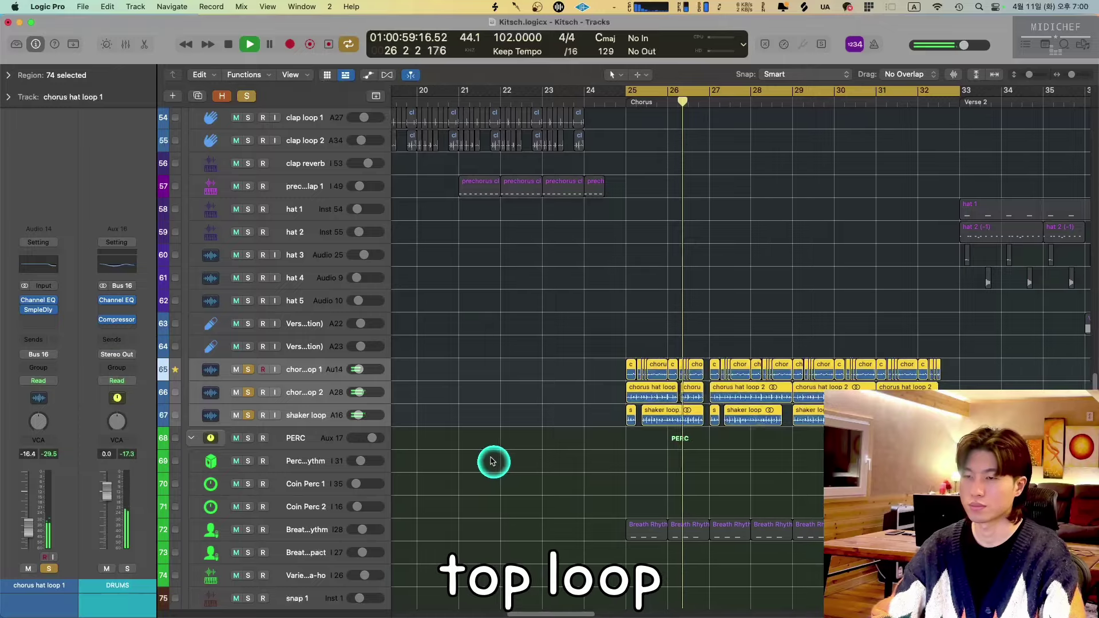
Audition chorus hat loop 2 and the shaker loop individually, and select the chorus hat loop 1 track.
{"action": "key", "text": "super+Down"}
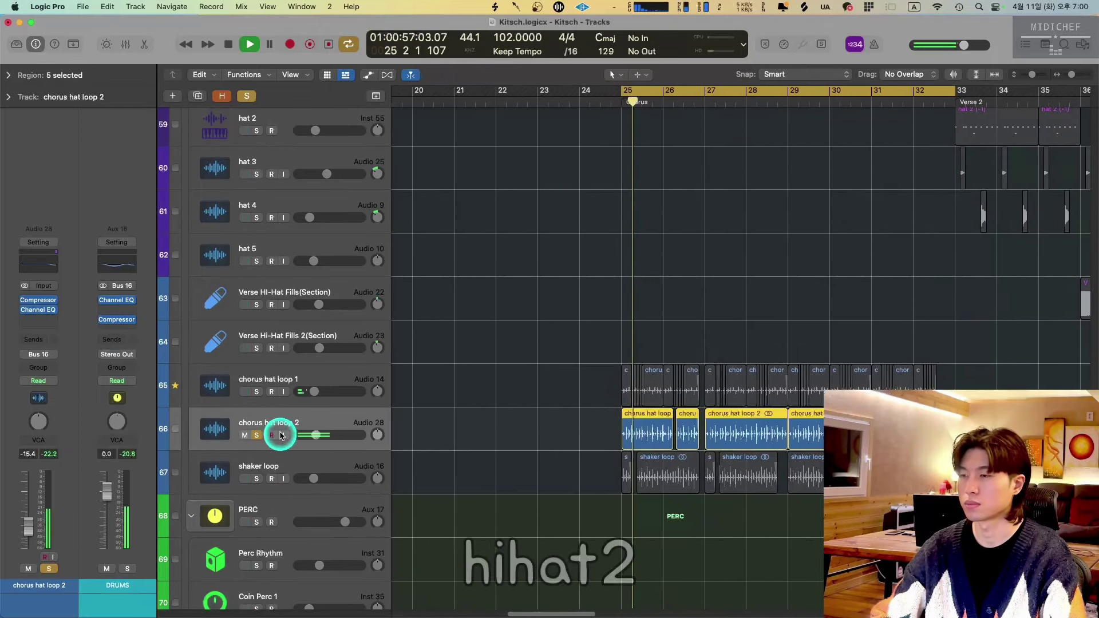
{"action": "left_click", "coordinate": [311, 458]}
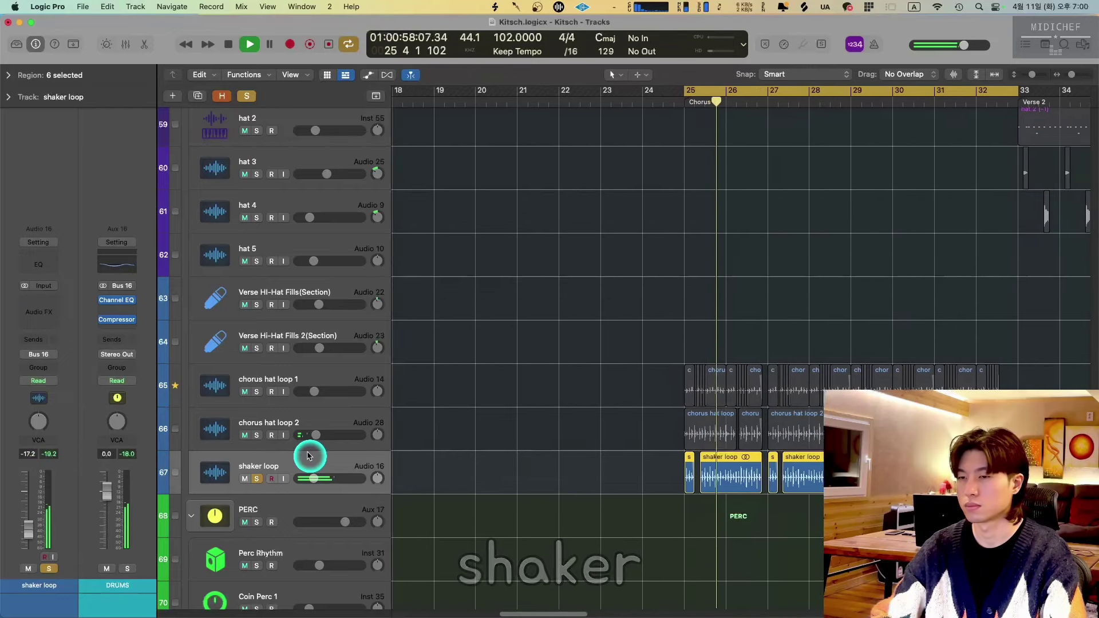
{"action": "left_click", "coordinate": [327, 281]}
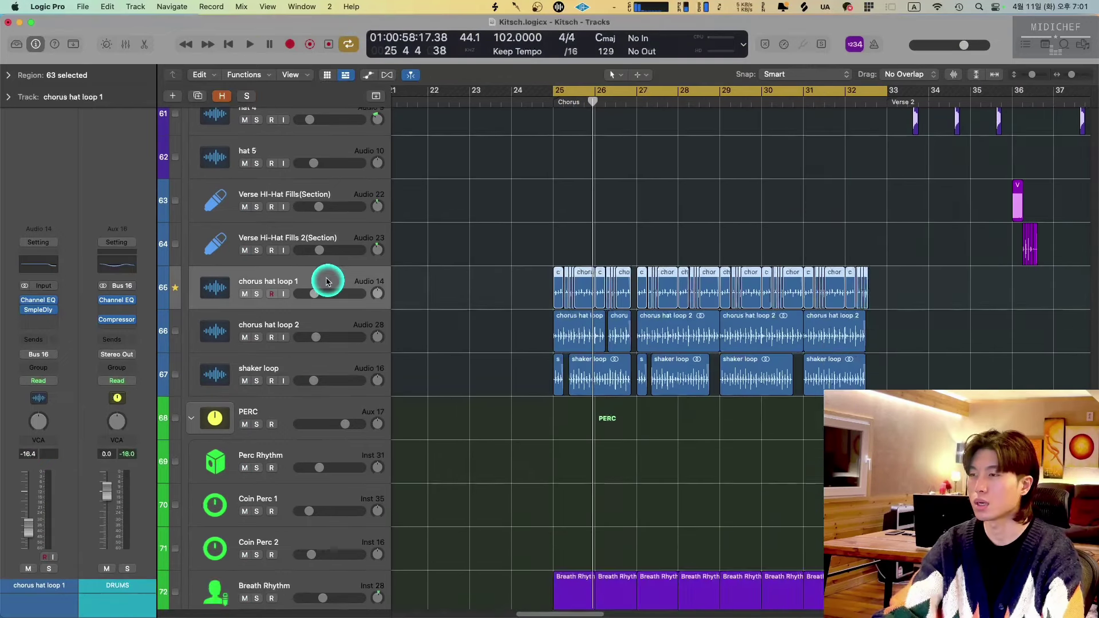
Point out the shaker loop and Breath Rhythm tracks by selecting each in turn.
{"action": "scroll", "coordinate": [458, 474], "scroll_direction": "up", "scroll_amount": 1}
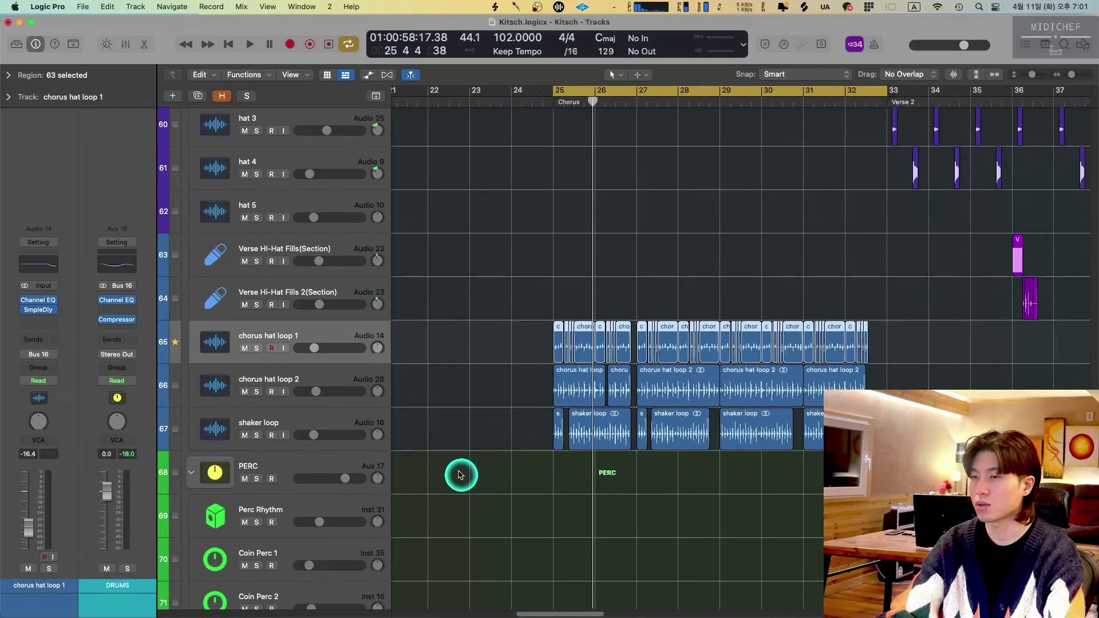
{"action": "scroll", "coordinate": [451, 481], "scroll_direction": "up", "scroll_amount": 1}
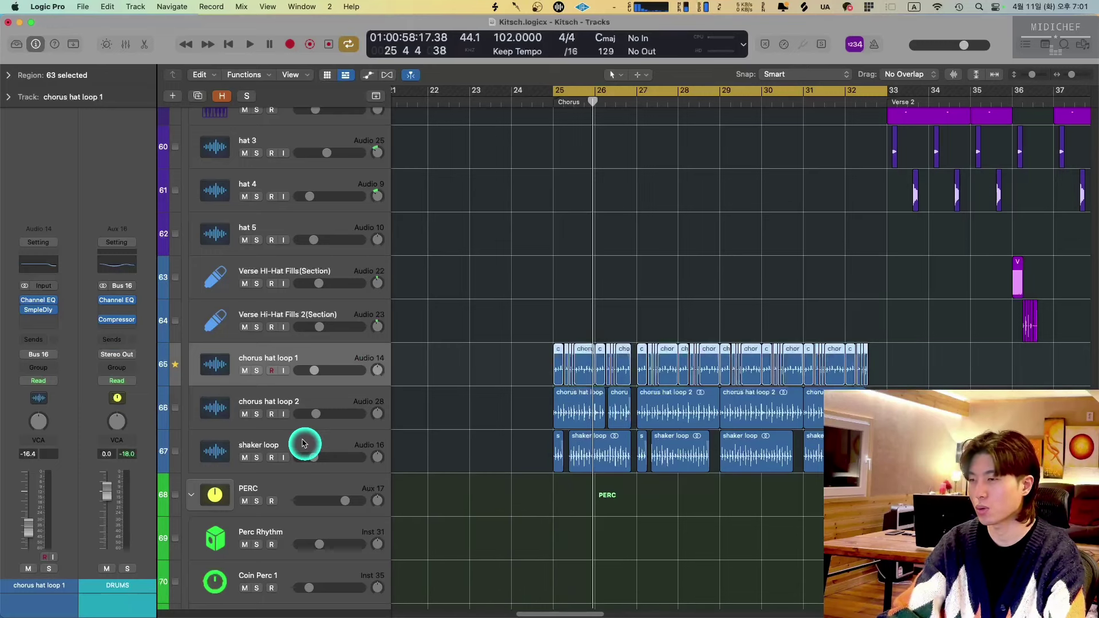
{"action": "left_click", "coordinate": [302, 449]}
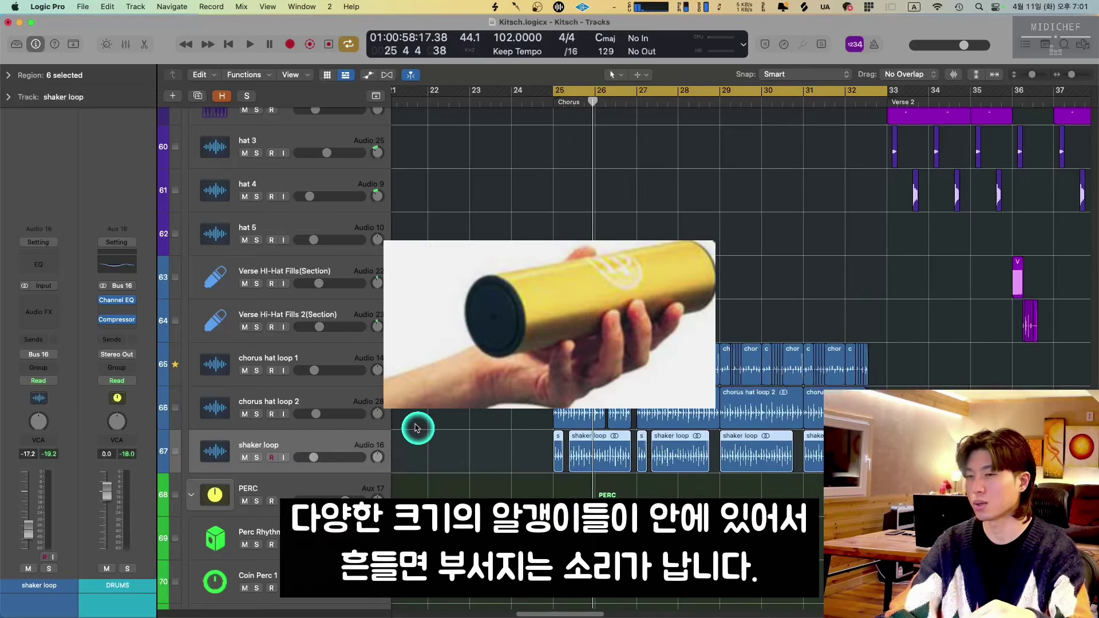
{"action": "scroll", "coordinate": [667, 484], "scroll_direction": "down", "scroll_amount": 5}
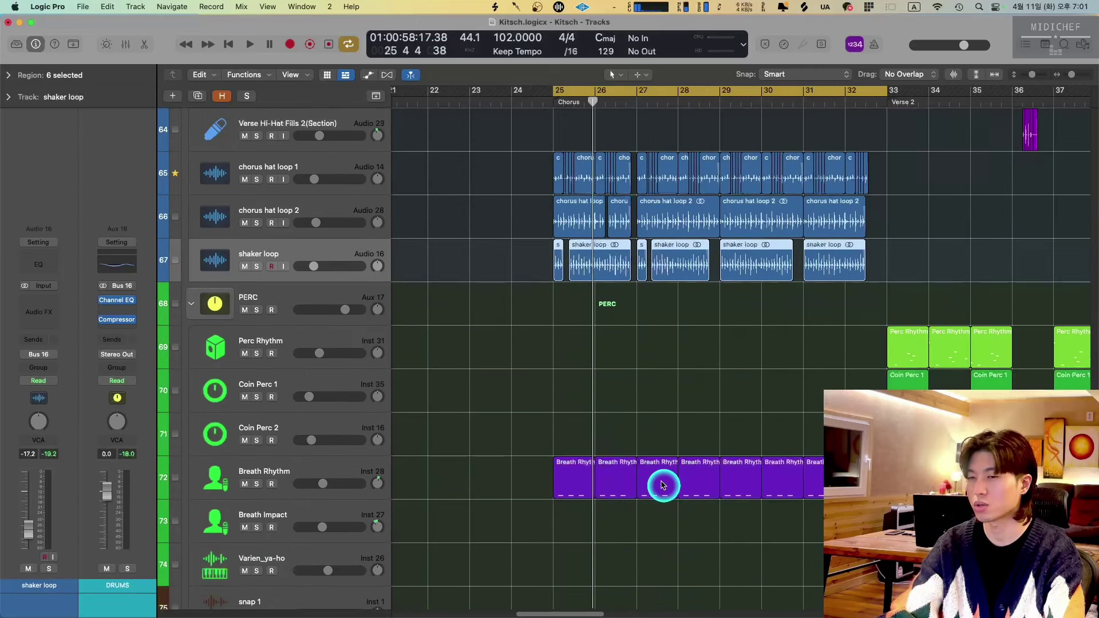
{"action": "left_click", "coordinate": [360, 481]}
Play the soloed FX group over the Chorus, mute the BEEP 4 track, and select the BEEP 2 track.
{"action": "scroll", "coordinate": [471, 356], "scroll_direction": "down", "scroll_amount": 10}
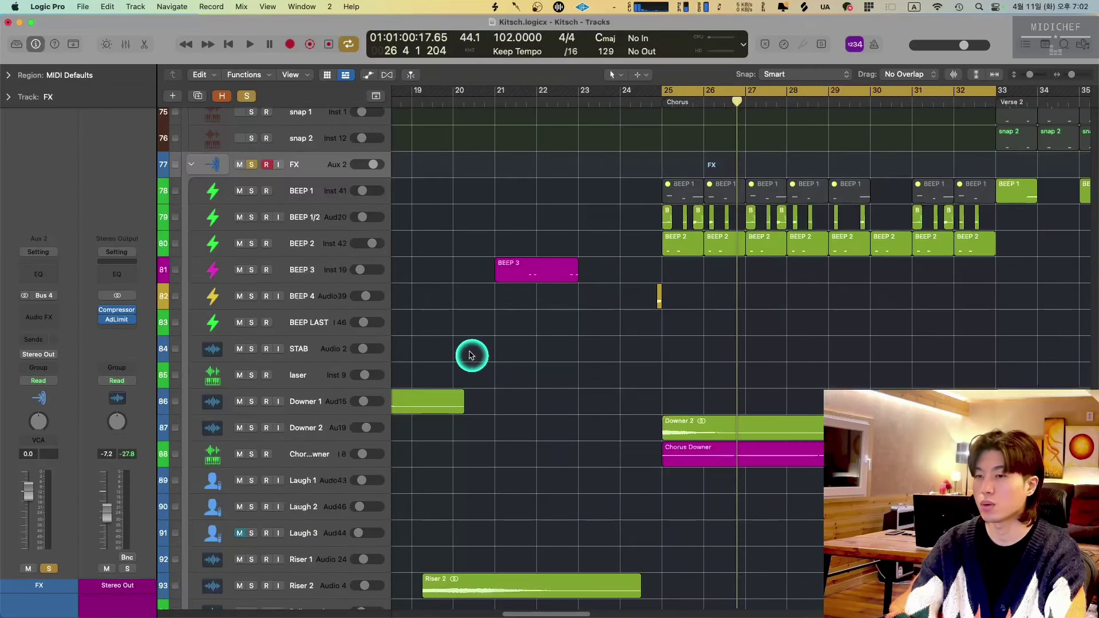
{"action": "scroll", "coordinate": [465, 365], "scroll_direction": "up", "scroll_amount": 1}
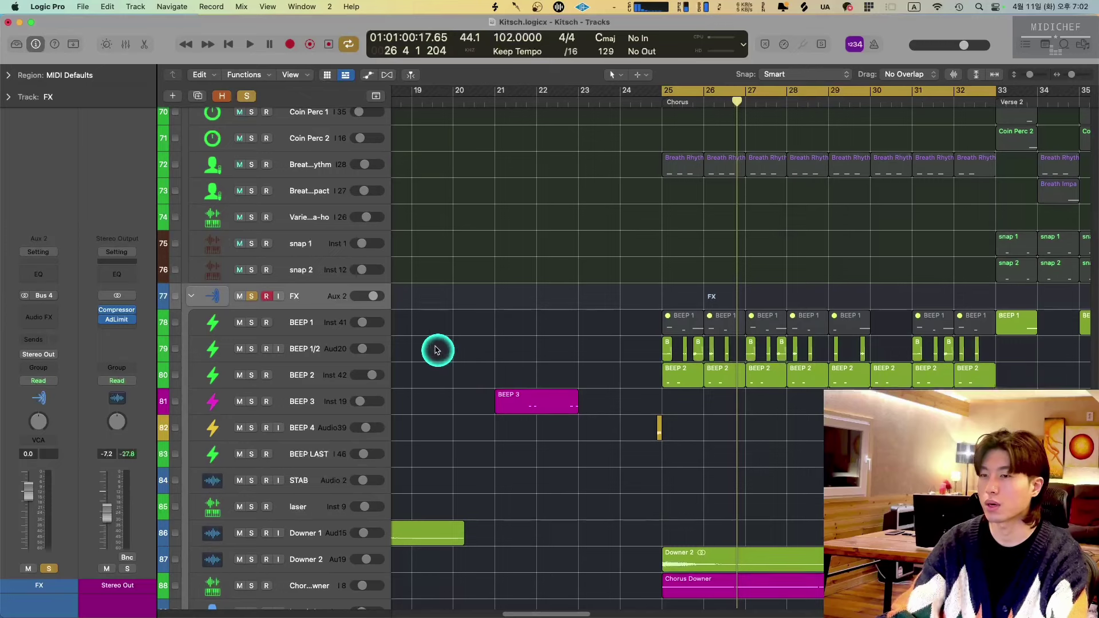
{"action": "key", "text": "space"}
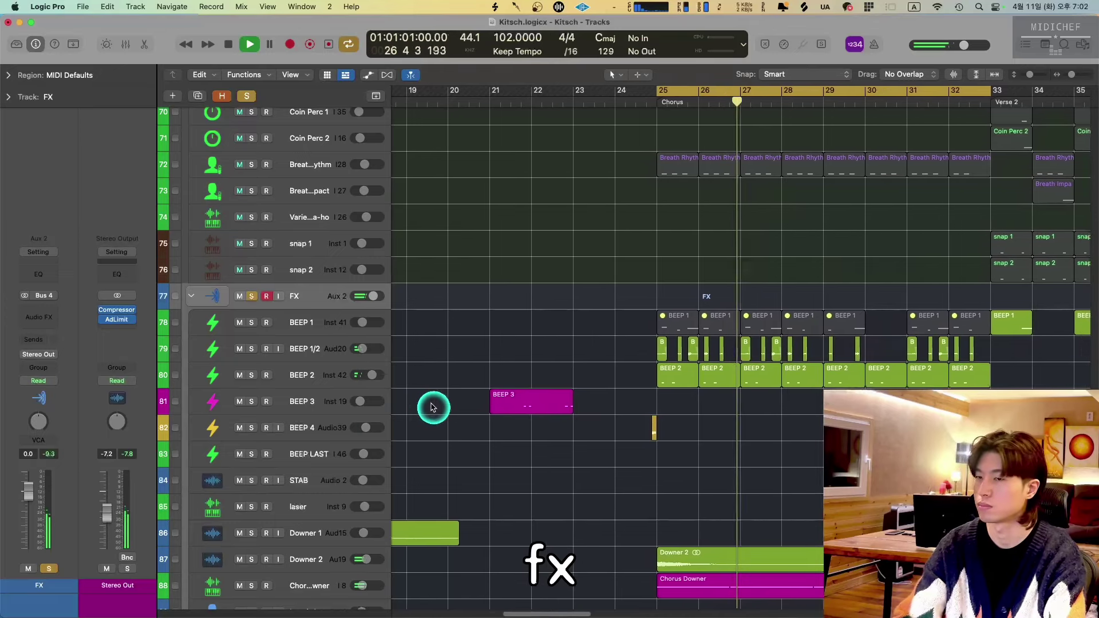
{"action": "key", "text": "space"}
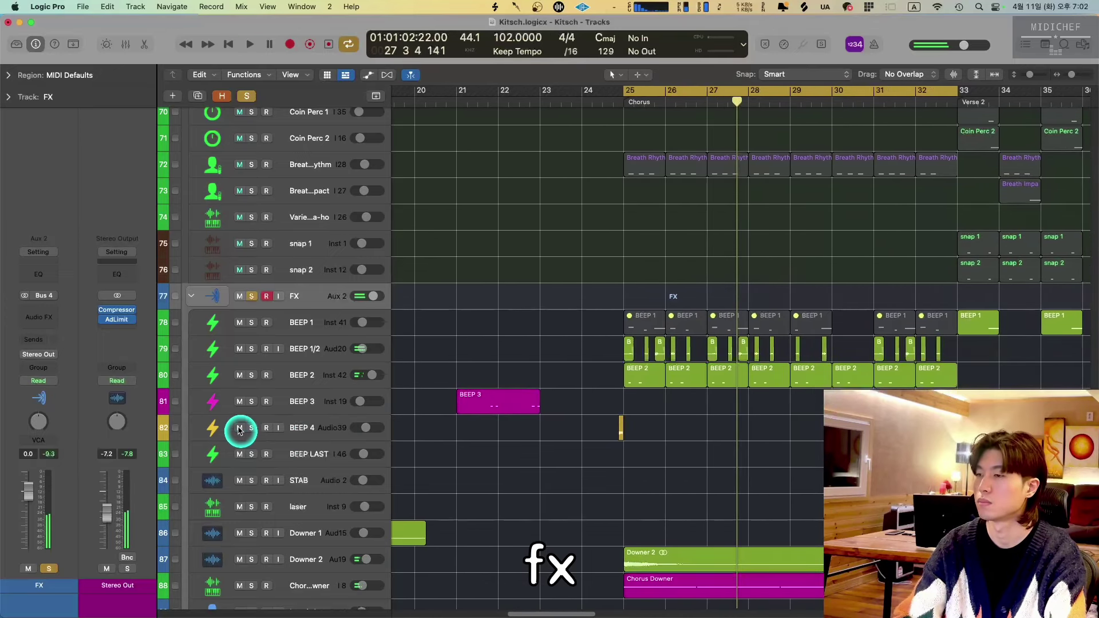
{"action": "key", "text": "space"}
{"action": "left_click", "coordinate": [236, 426]}
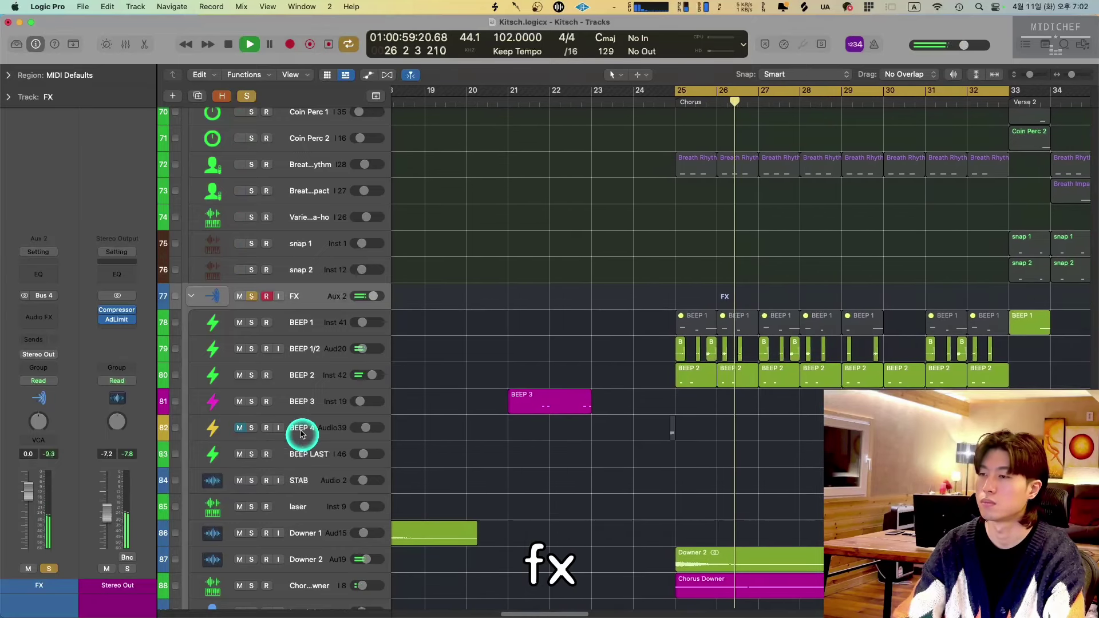
{"action": "left_click", "coordinate": [318, 372]}
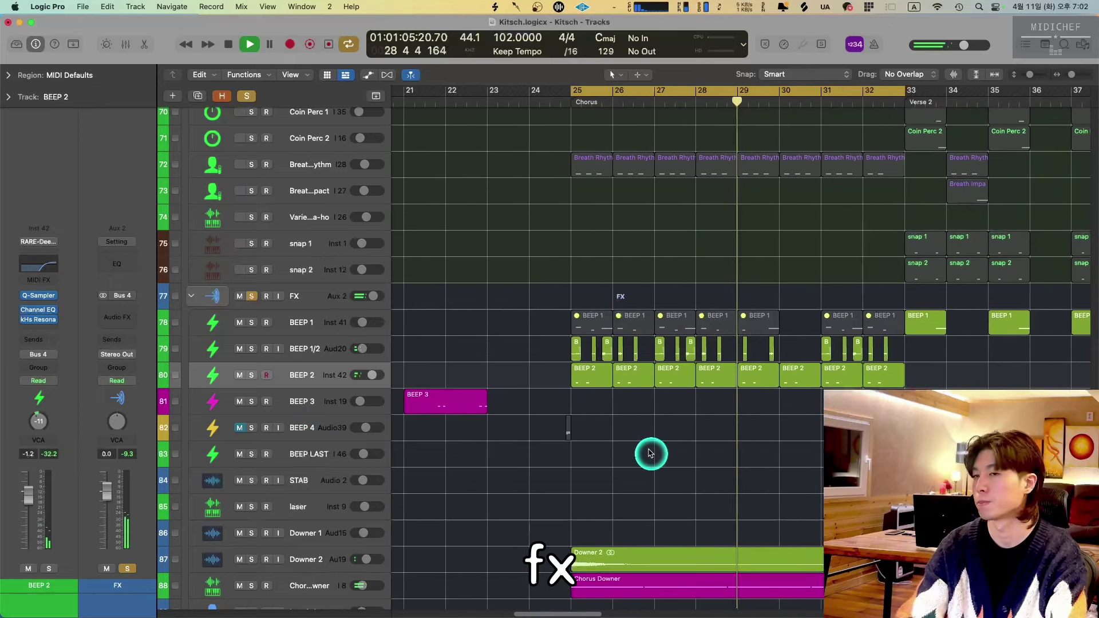
Play the soloed FX group through the rest of the Chorus, stop playback and unsolo the group.
{"action": "scroll", "coordinate": [644, 455], "scroll_direction": "down", "scroll_amount": 5}
{"action": "scroll", "coordinate": [584, 458], "scroll_direction": "up", "scroll_amount": 5}
{"action": "scroll", "coordinate": [567, 431], "scroll_direction": "down", "scroll_amount": 4}
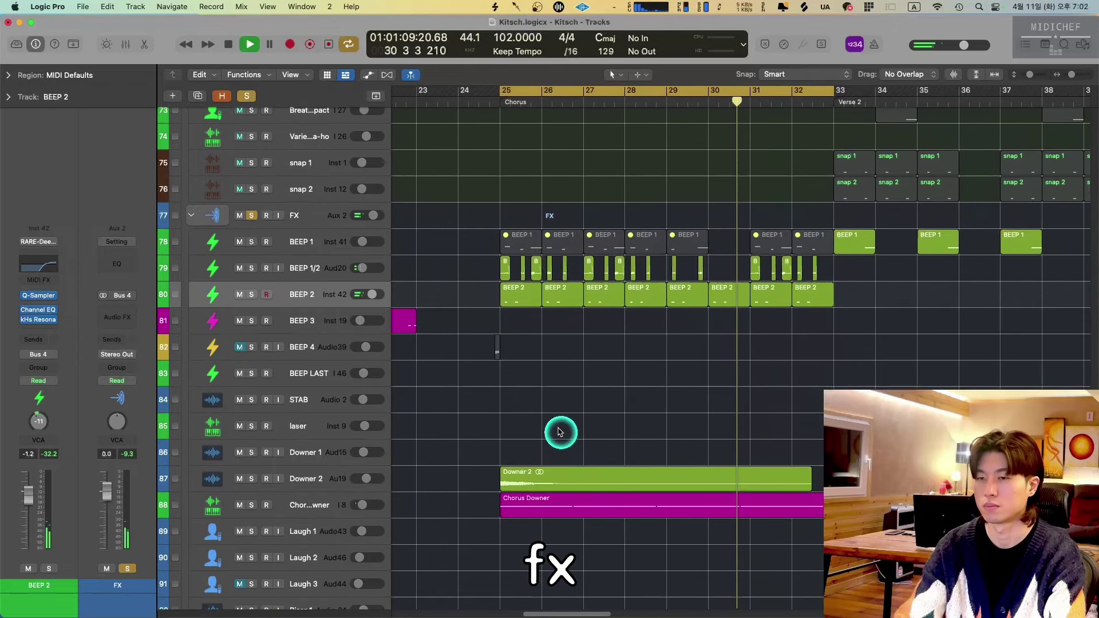
{"action": "scroll", "coordinate": [554, 456], "scroll_direction": "up", "scroll_amount": 2}
{"action": "scroll", "coordinate": [547, 478], "scroll_direction": "up", "scroll_amount": 1}
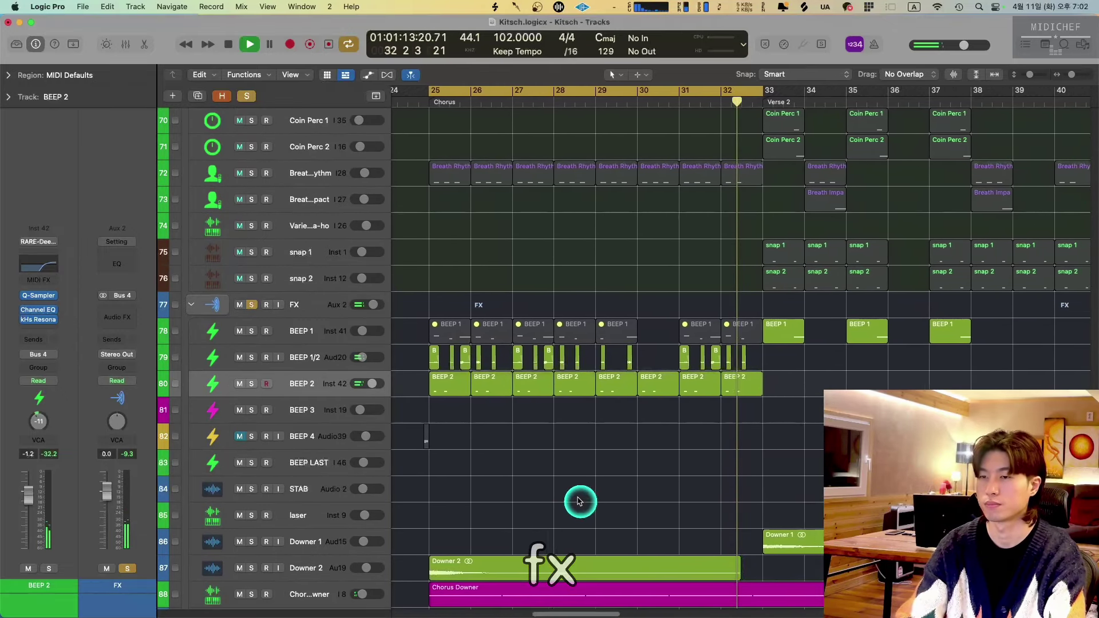
{"action": "key", "text": "space"}
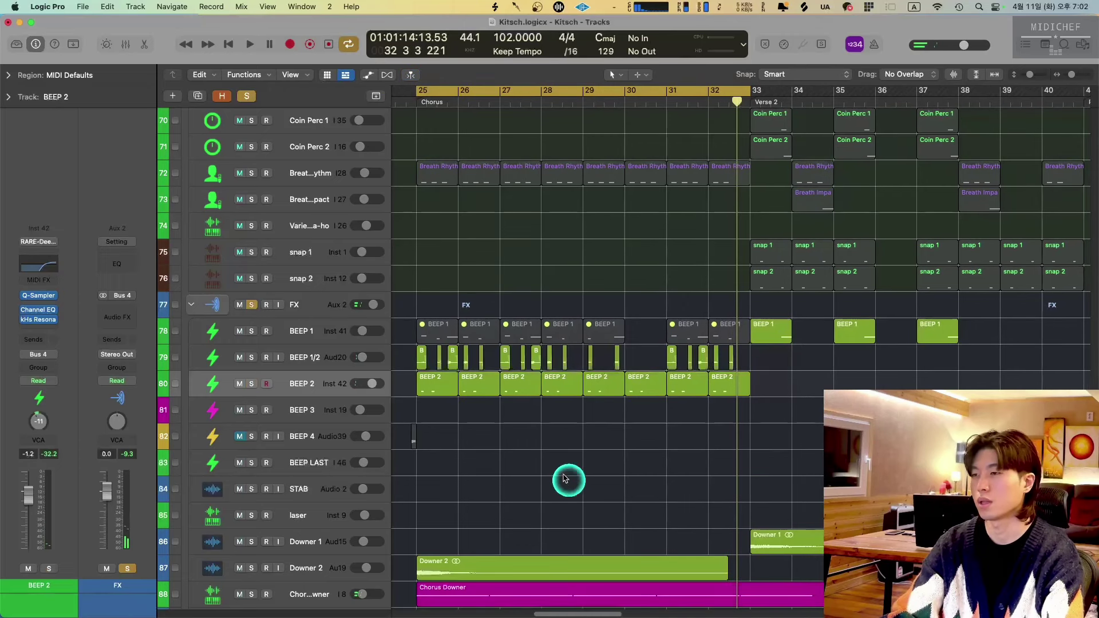
{"action": "left_click", "coordinate": [252, 305]}
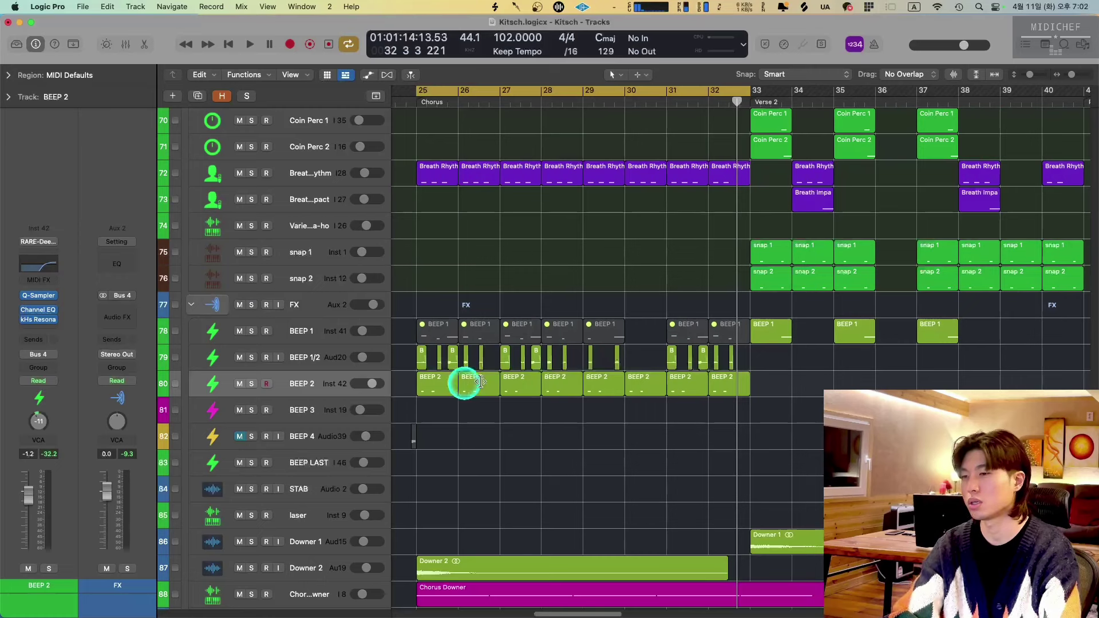
Look over the FX tracks in the Chorus and select all of the BEEP 2 regions there.
{"action": "scroll", "coordinate": [589, 410], "scroll_direction": "down", "scroll_amount": 1}
{"action": "scroll", "coordinate": [583, 426], "scroll_direction": "down", "scroll_amount": 2}
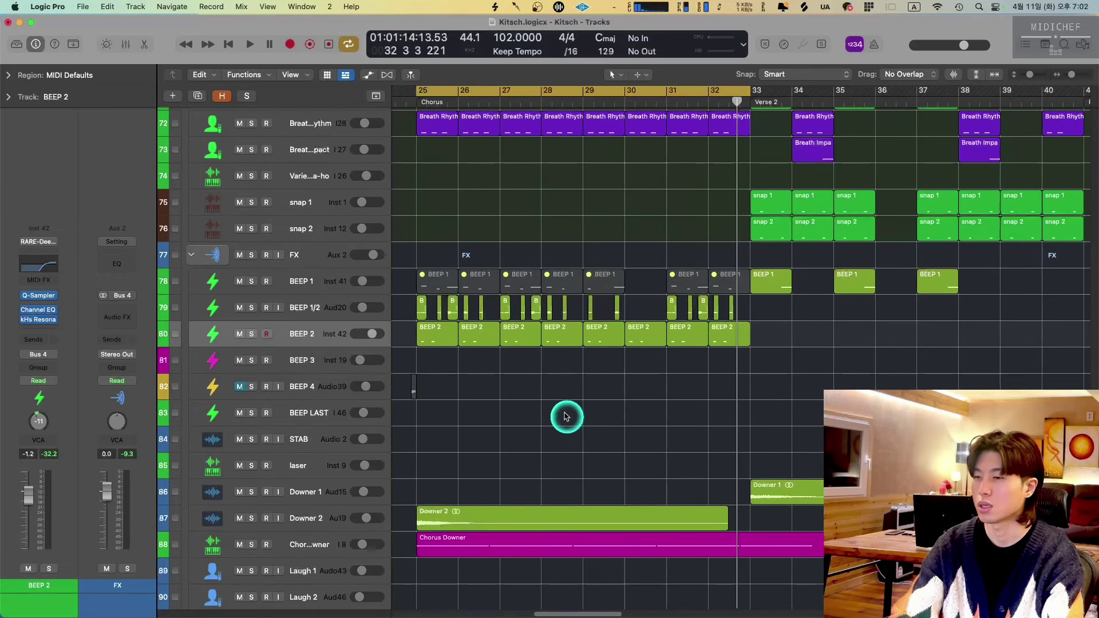
{"action": "scroll", "coordinate": [551, 413], "scroll_direction": "down", "scroll_amount": 4}
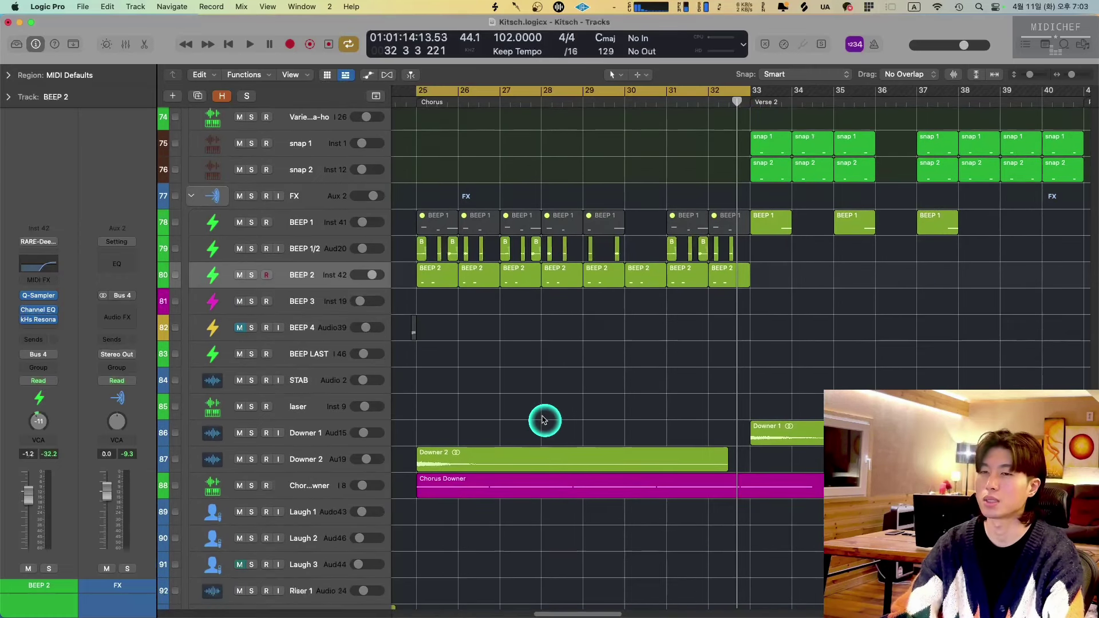
{"action": "scroll", "coordinate": [540, 422], "scroll_direction": "up", "scroll_amount": 2}
{"action": "scroll", "coordinate": [540, 422], "scroll_direction": "up", "scroll_amount": 1}
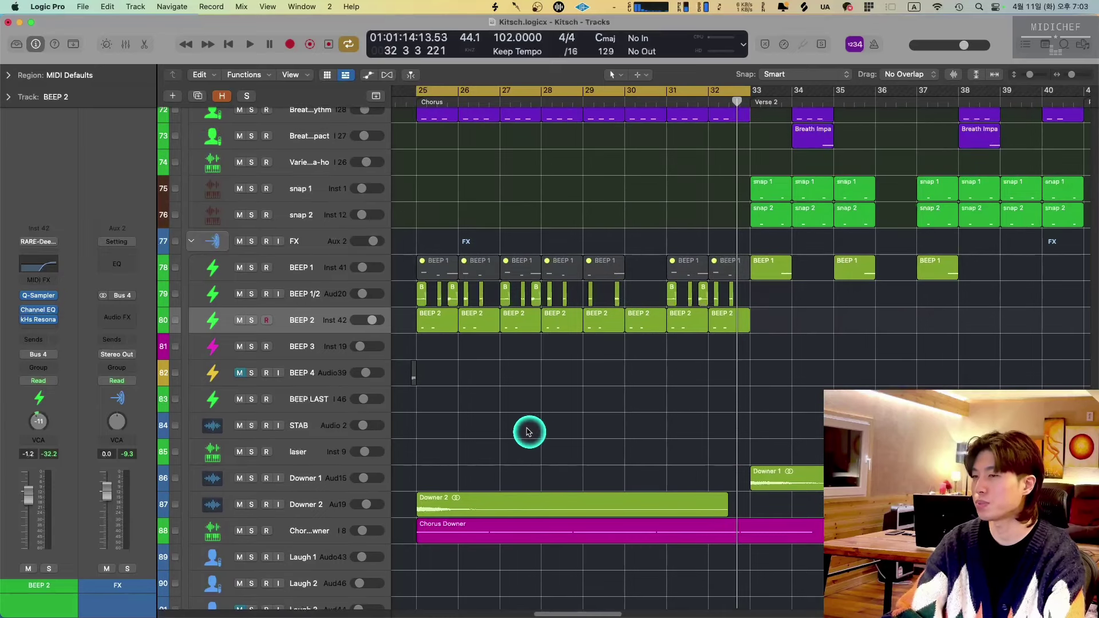
{"action": "scroll", "coordinate": [524, 432], "scroll_direction": "up", "scroll_amount": 4}
{"action": "left_click_drag", "start_coordinate": [755, 462], "coordinate": [442, 422]}
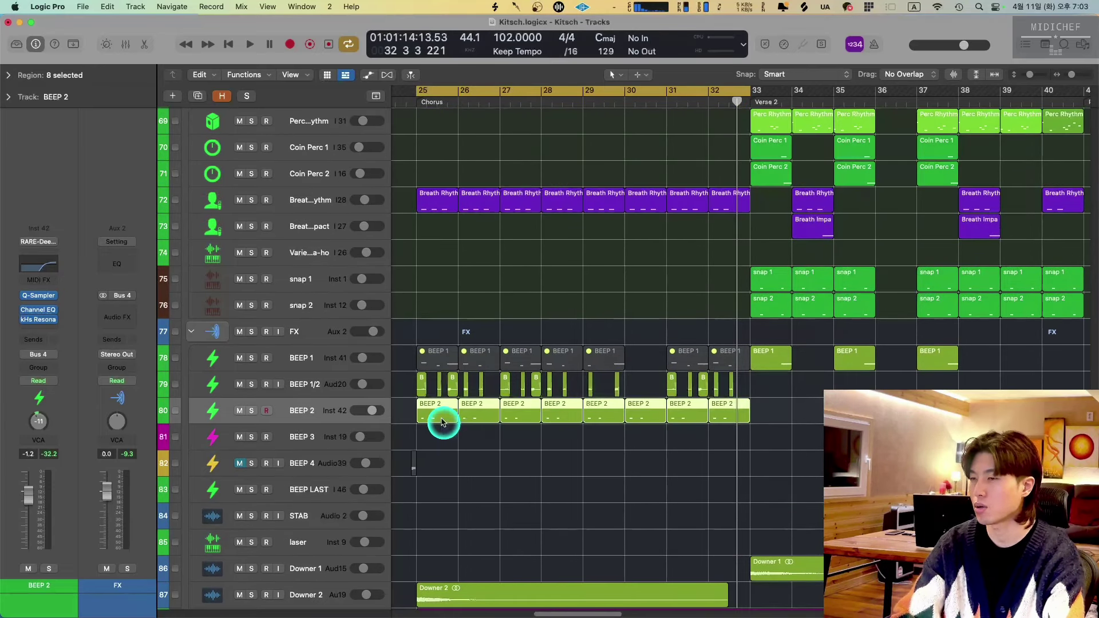
{"action": "scroll", "coordinate": [449, 435], "scroll_direction": "up", "scroll_amount": 3}
{"action": "scroll", "coordinate": [452, 444], "scroll_direction": "down", "scroll_amount": 10}
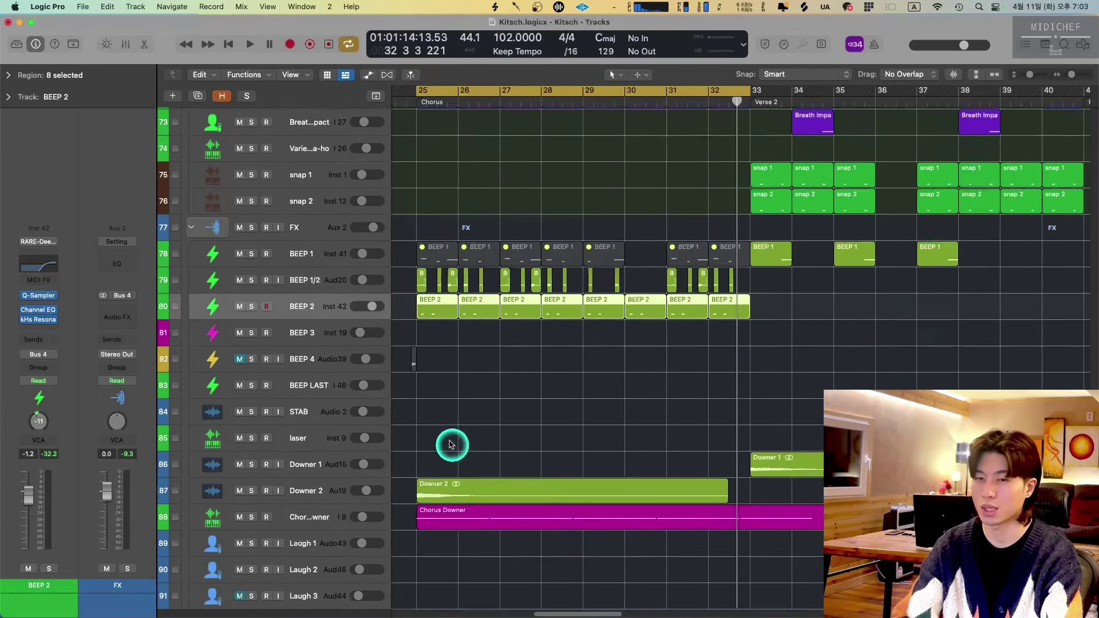
Select the ba big 808 bass track, inspect its sample in Quick Sampler and close the plug-in window.
{"action": "scroll", "coordinate": [533, 477], "scroll_direction": "up", "scroll_amount": 20}
{"action": "scroll", "coordinate": [532, 474], "scroll_direction": "up", "scroll_amount": 13}
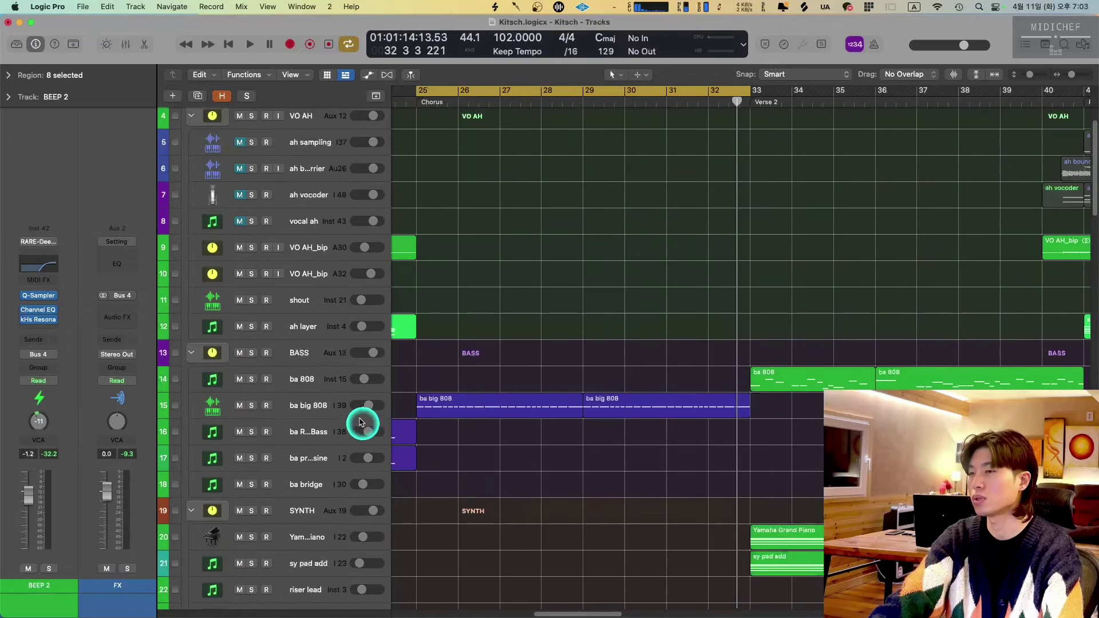
{"action": "left_click", "coordinate": [359, 413]}
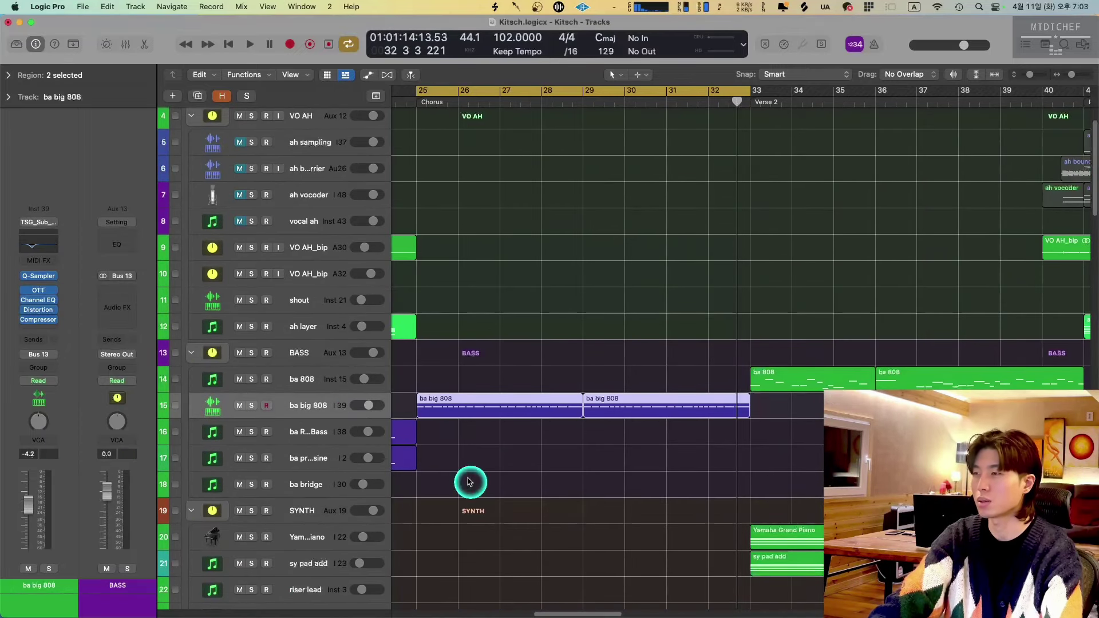
{"action": "left_click", "coordinate": [40, 280]}
{"action": "left_click_drag", "start_coordinate": [646, 172], "coordinate": [522, 139]}
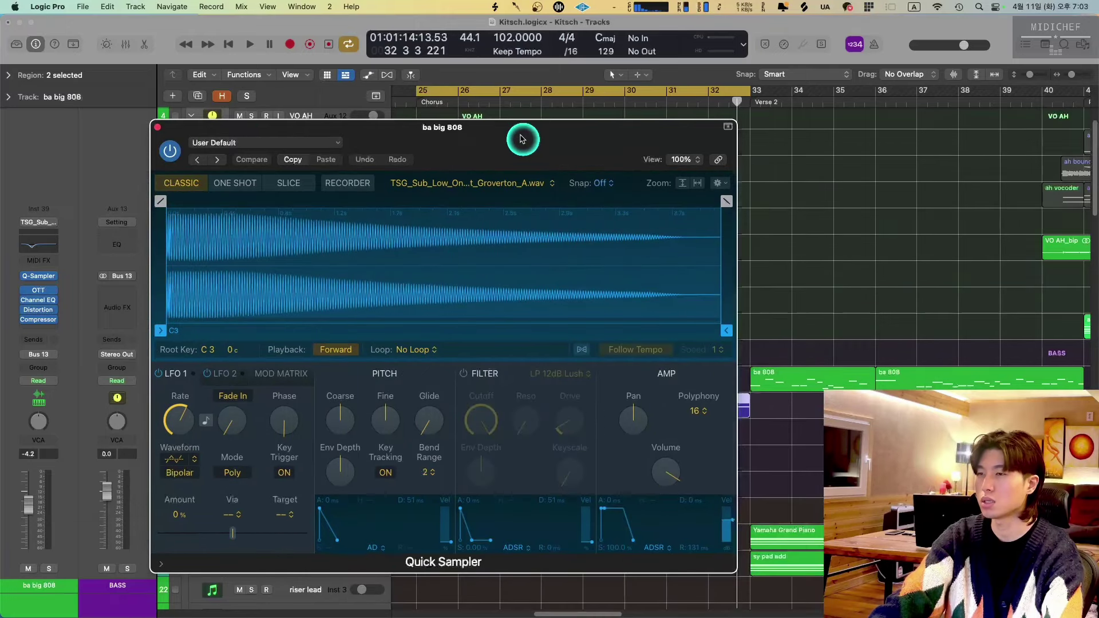
{"action": "left_click", "coordinate": [157, 130]}
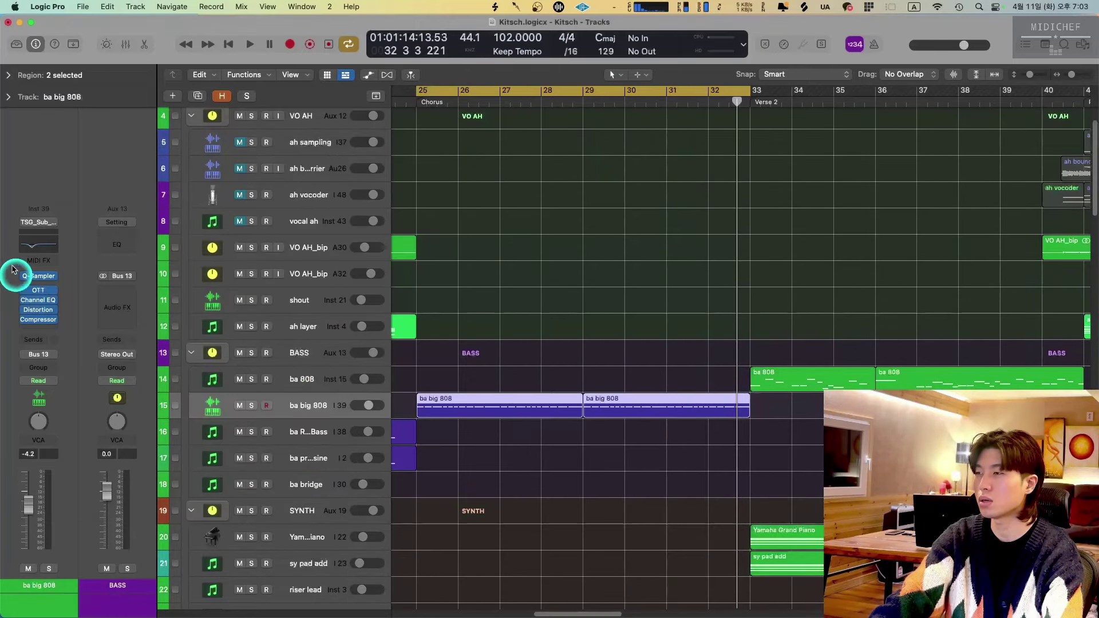
Enlarge the track rows, examine the ba big 808 Chorus notes in the Piano Roll and close the editor.
{"action": "key", "text": "cmd+Down"}
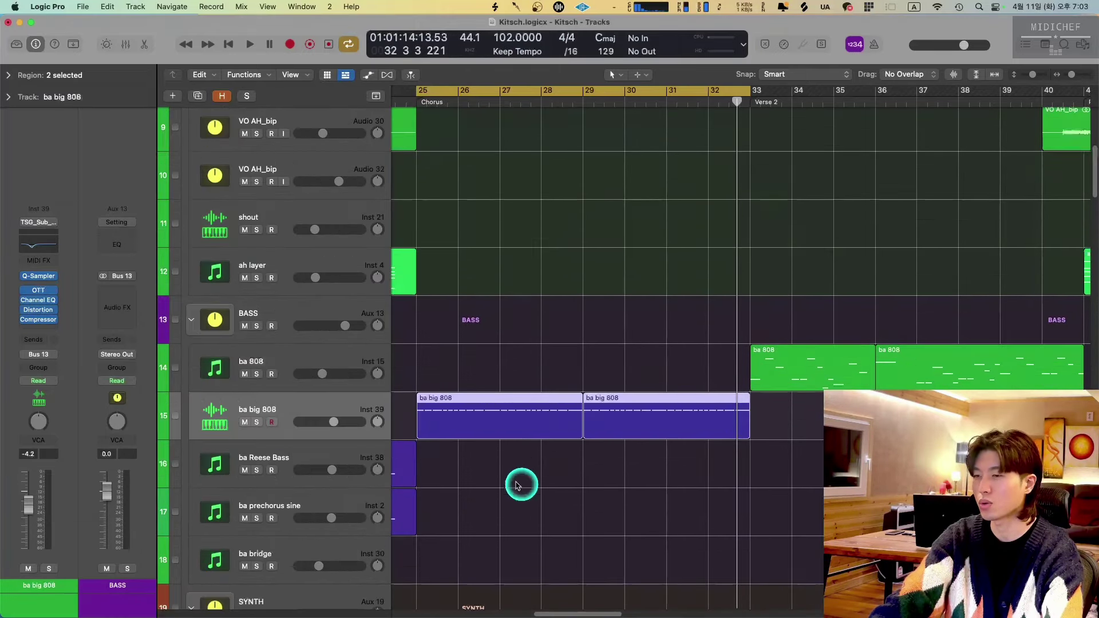
{"action": "double_click", "coordinate": [461, 442]}
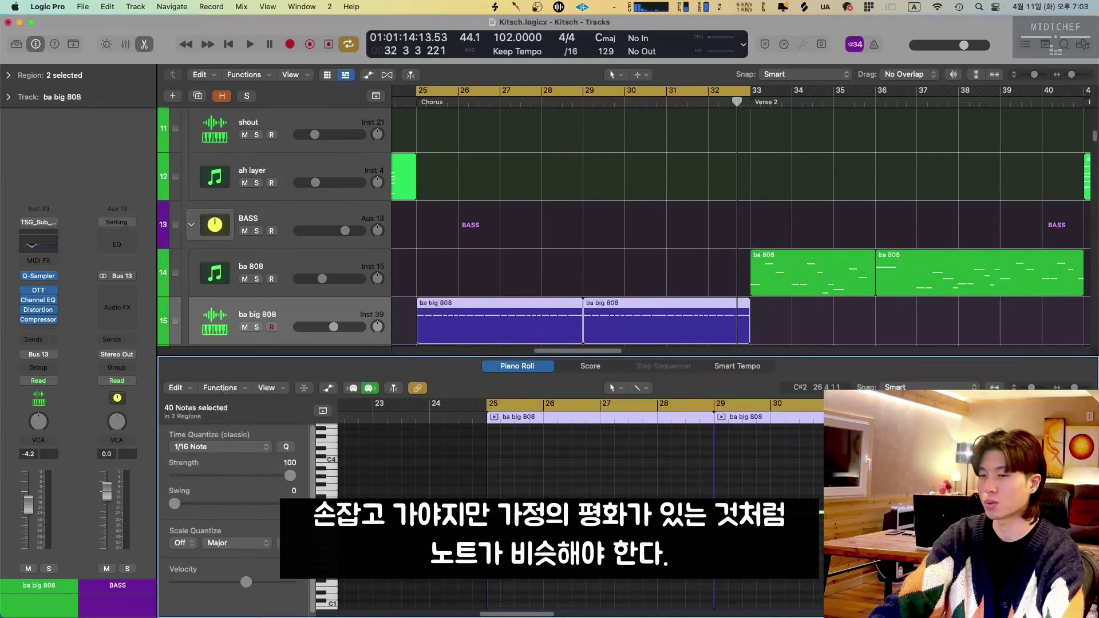
{"action": "left_click", "coordinate": [577, 484]}
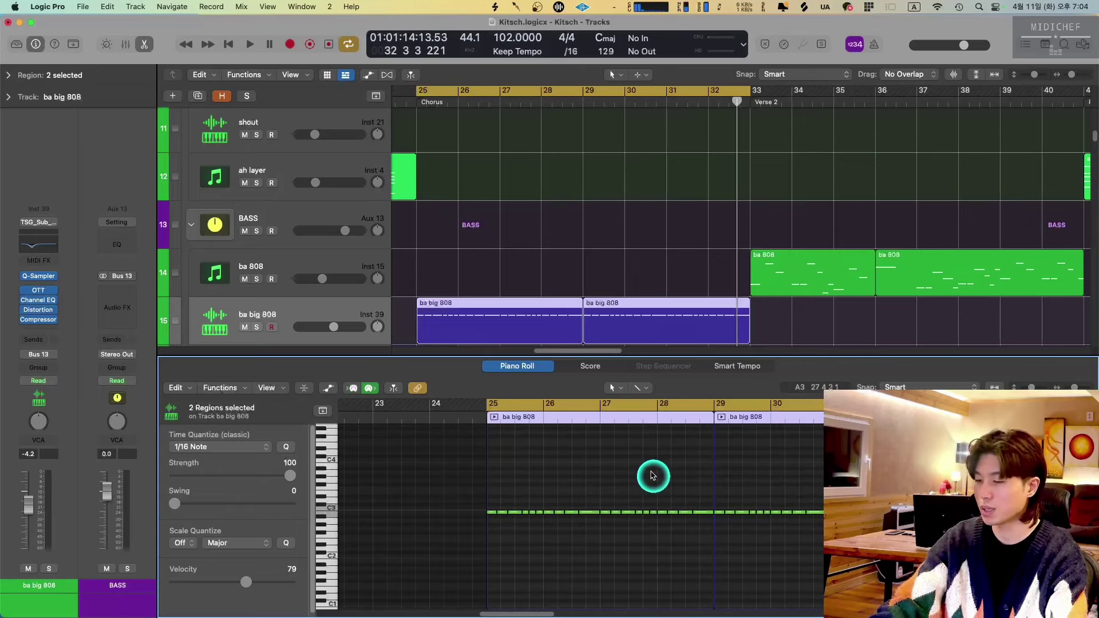
{"action": "key", "text": "e"}
Solo the ba big 808 track, listen to it over the Chorus and stop playback.
{"action": "key", "text": "ctrl+s"}
{"action": "key", "text": "space"}
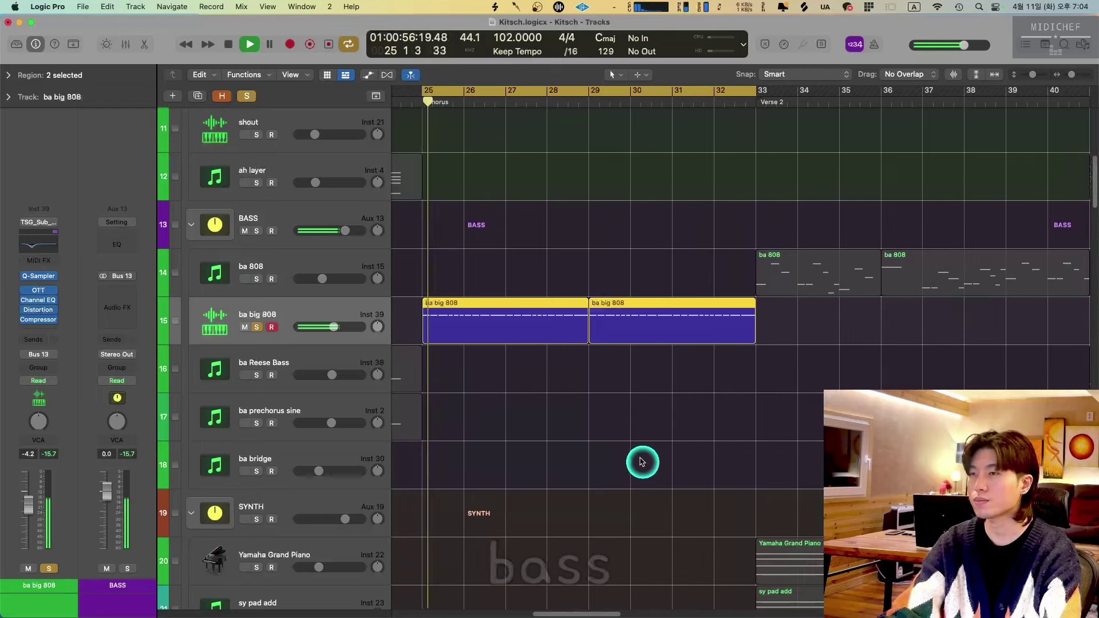
{"action": "scroll", "coordinate": [617, 440], "scroll_direction": "left", "scroll_amount": 3}
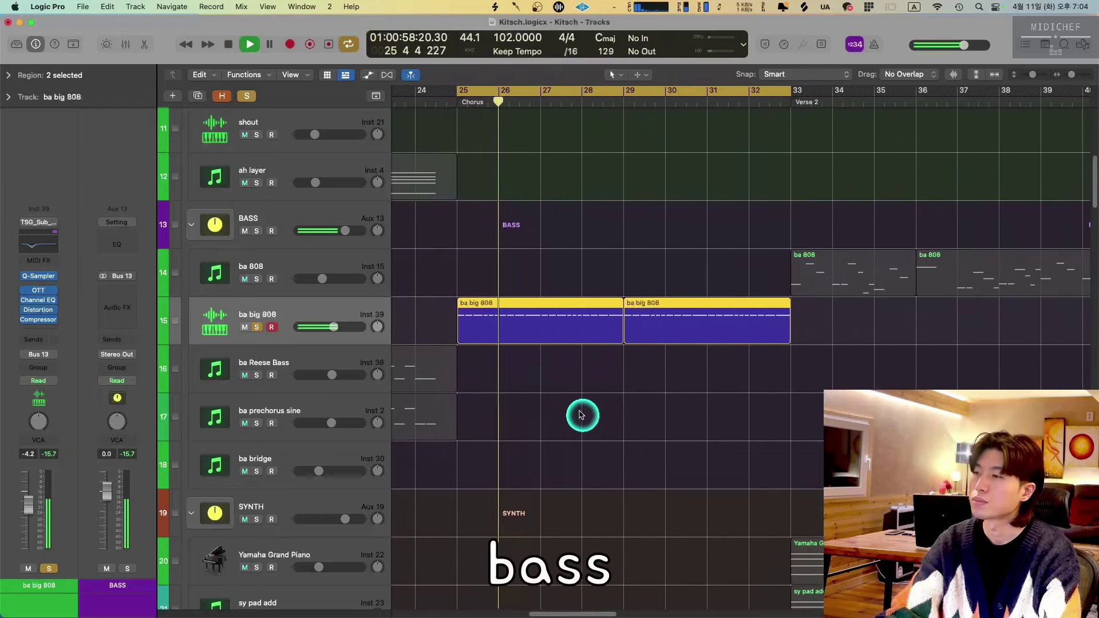
{"action": "scroll", "coordinate": [577, 336], "scroll_direction": "left", "scroll_amount": 3}
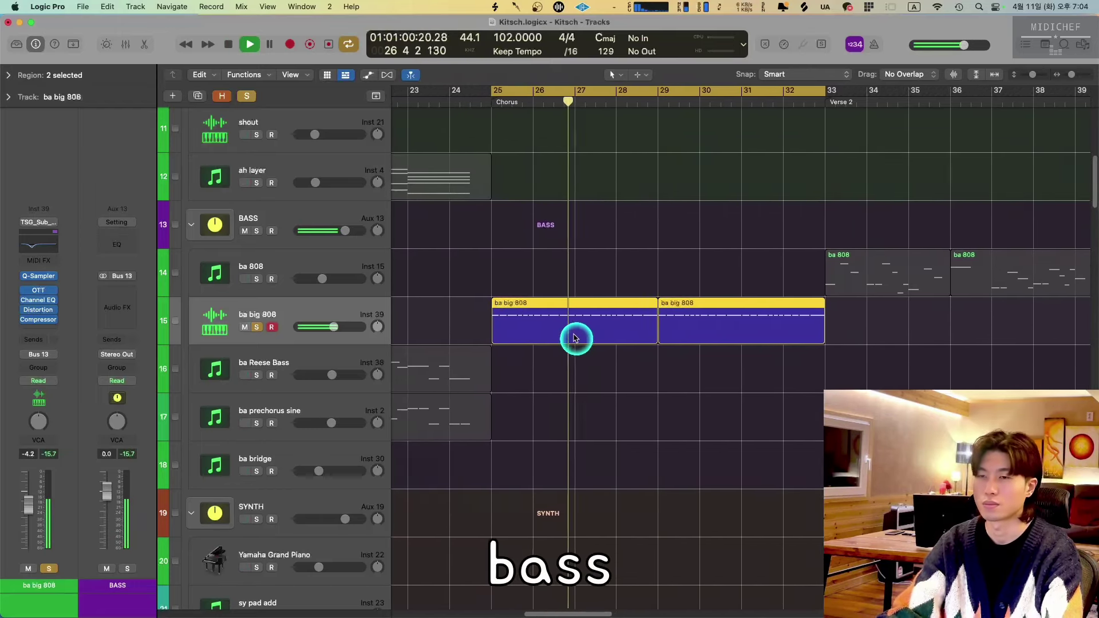
{"action": "scroll", "coordinate": [580, 337], "scroll_direction": "left", "scroll_amount": 3}
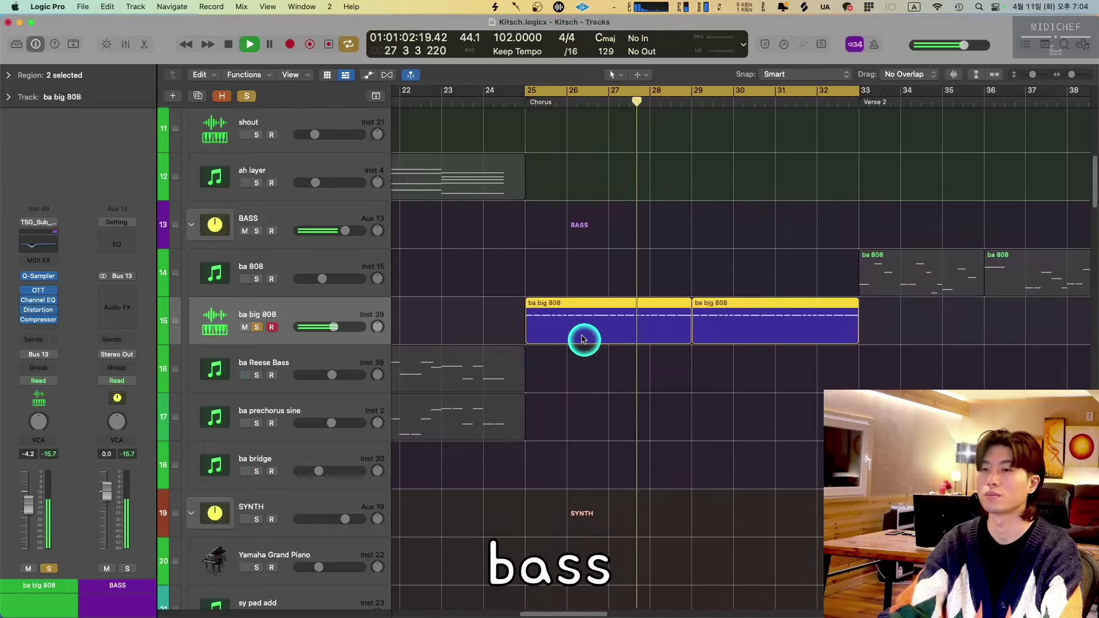
{"action": "scroll", "coordinate": [582, 329], "scroll_direction": "left", "scroll_amount": 2}
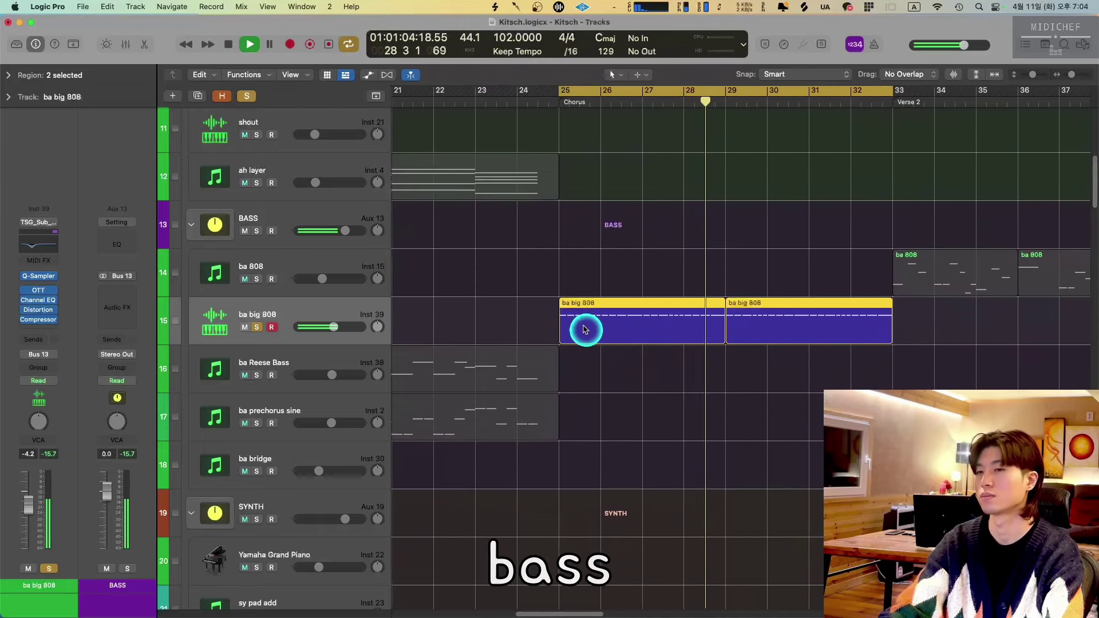
{"action": "key", "text": "space"}
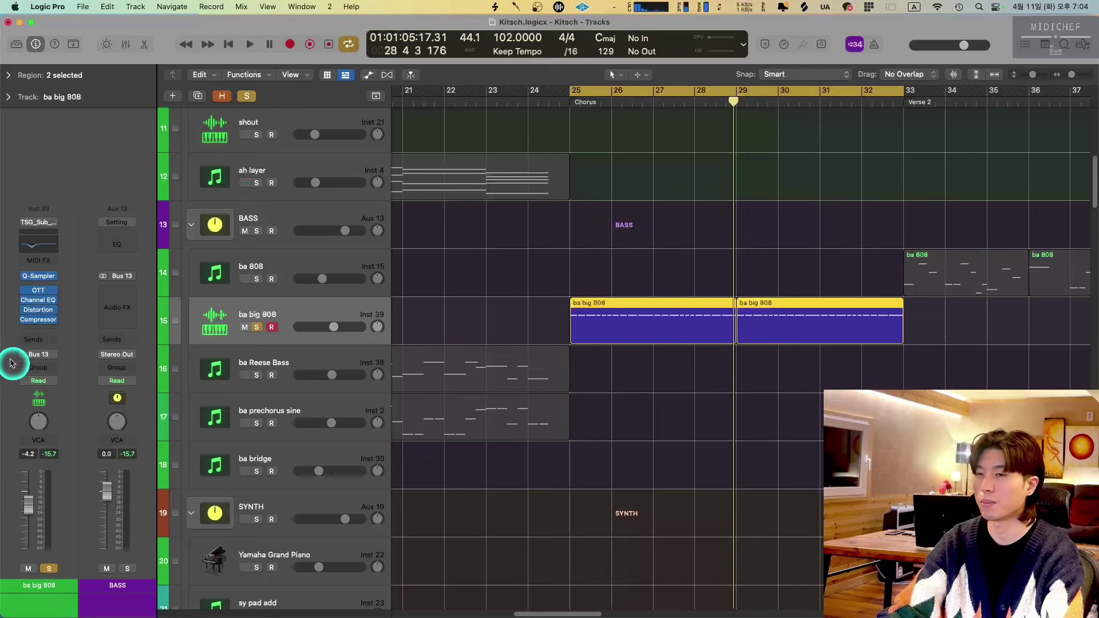
Replay the soloed ba big 808 from bypassed effects, switching on OTT, Channel EQ, Distortion and Compressor one by one.
{"action": "key", "text": "space"}
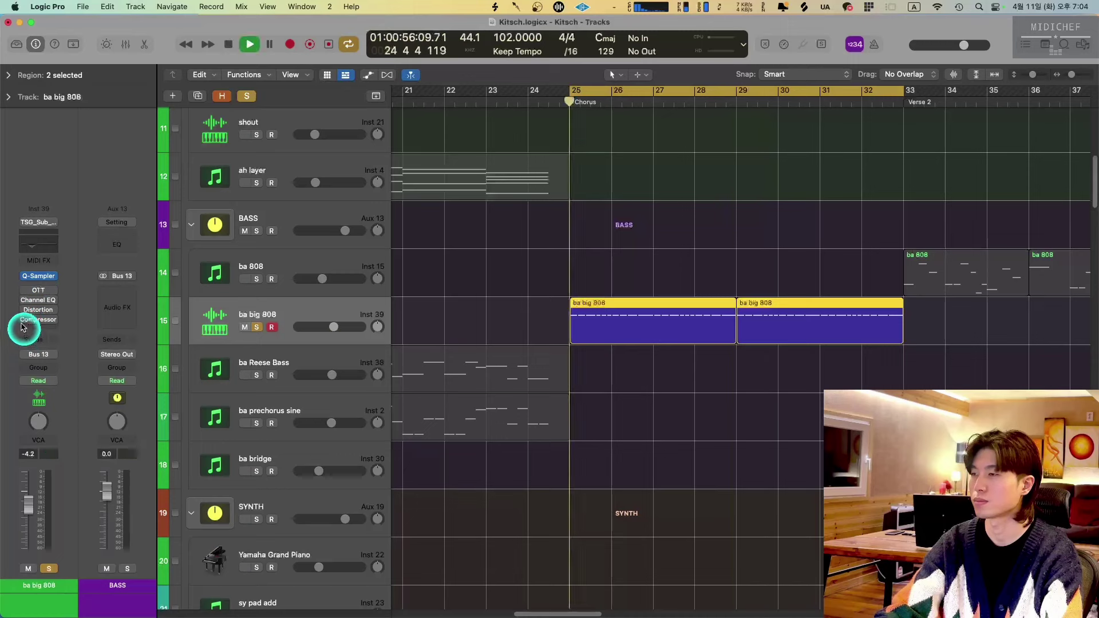
{"action": "left_click", "coordinate": [25, 290]}
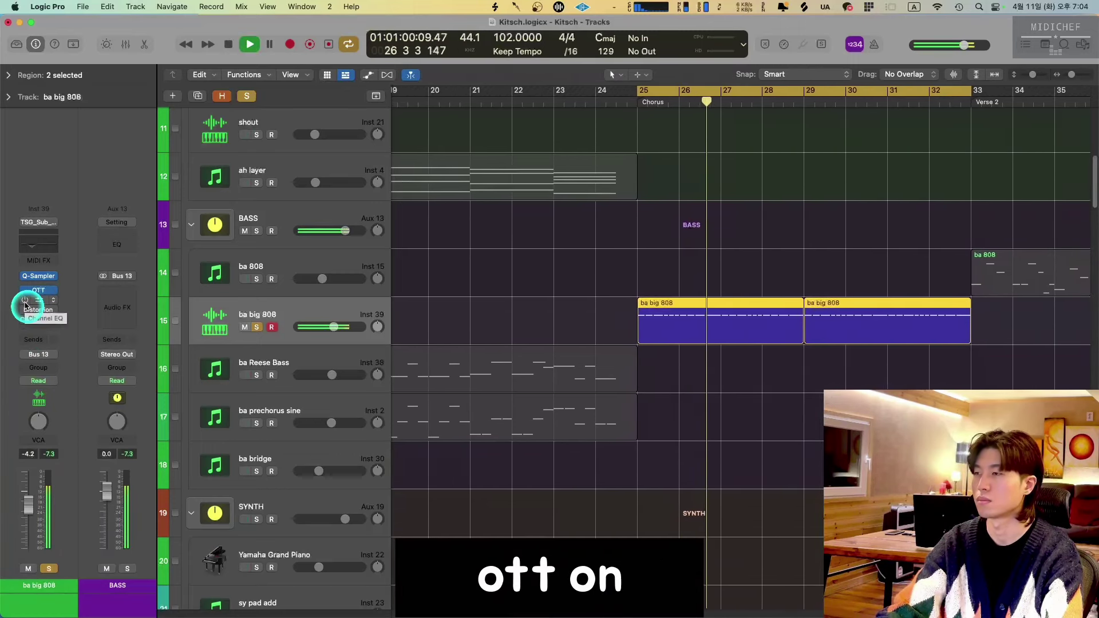
{"action": "left_click", "coordinate": [25, 300]}
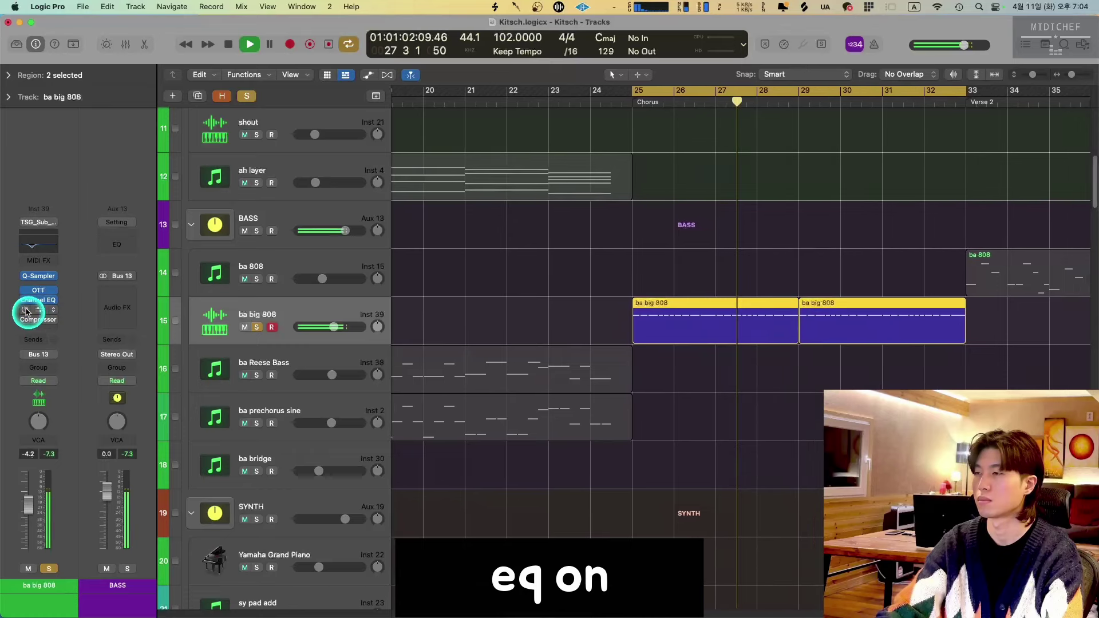
{"action": "left_click", "coordinate": [26, 321]}
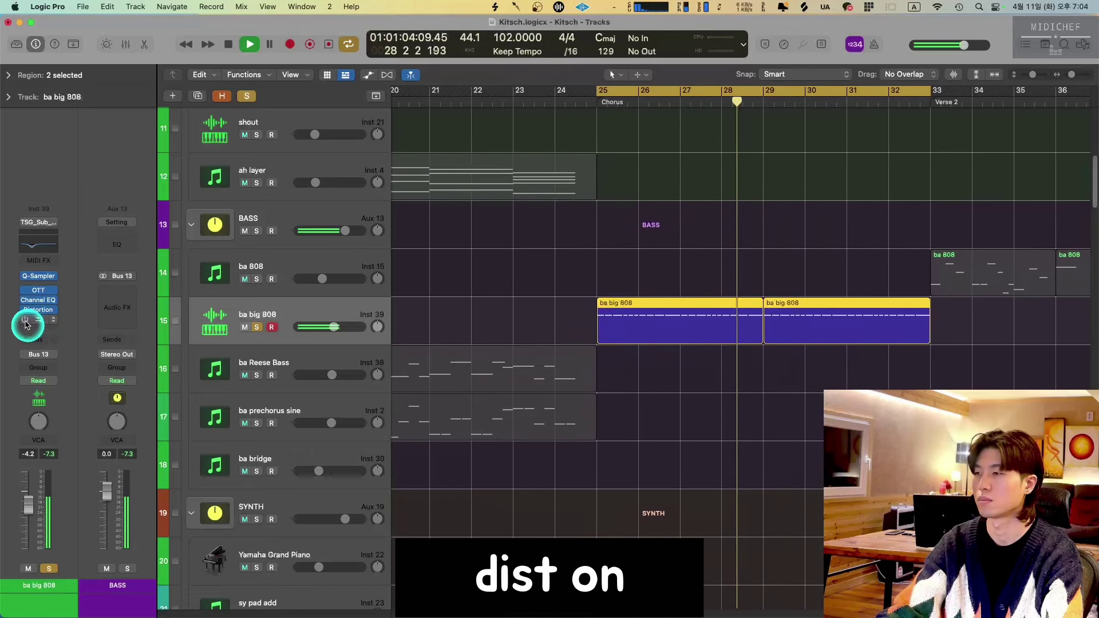
{"action": "key", "text": "space"}
Inspect the Distortion and Compressor settings on ba big 808, close both plug-ins and deselect the track's regions.
{"action": "left_click", "coordinate": [38, 310]}
{"action": "left_click_drag", "start_coordinate": [694, 189], "coordinate": [460, 157]}
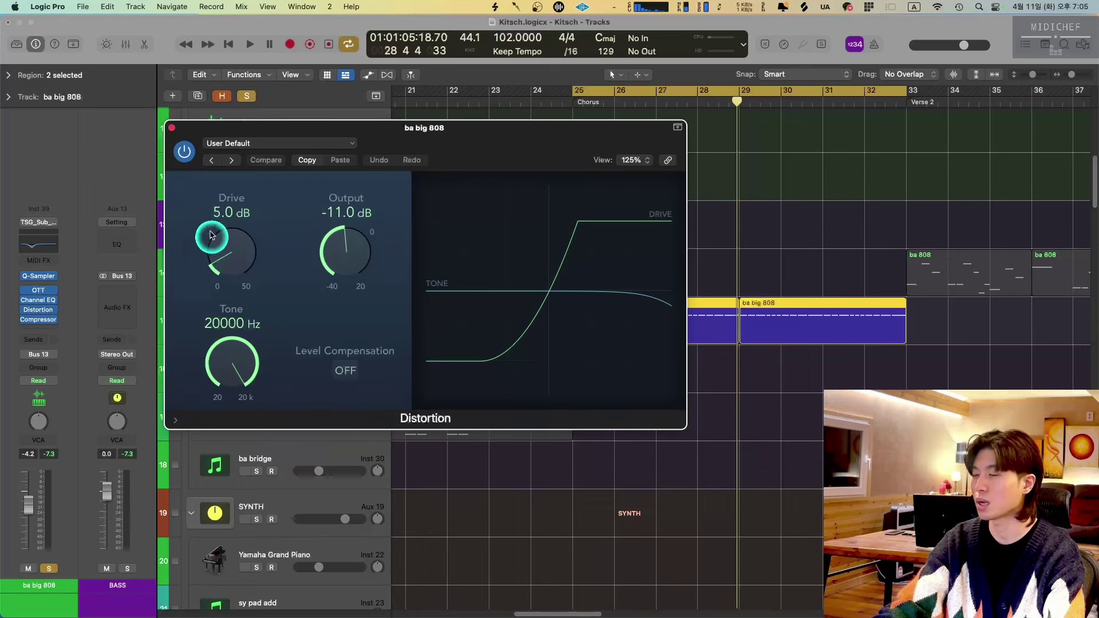
{"action": "left_click", "coordinate": [172, 127]}
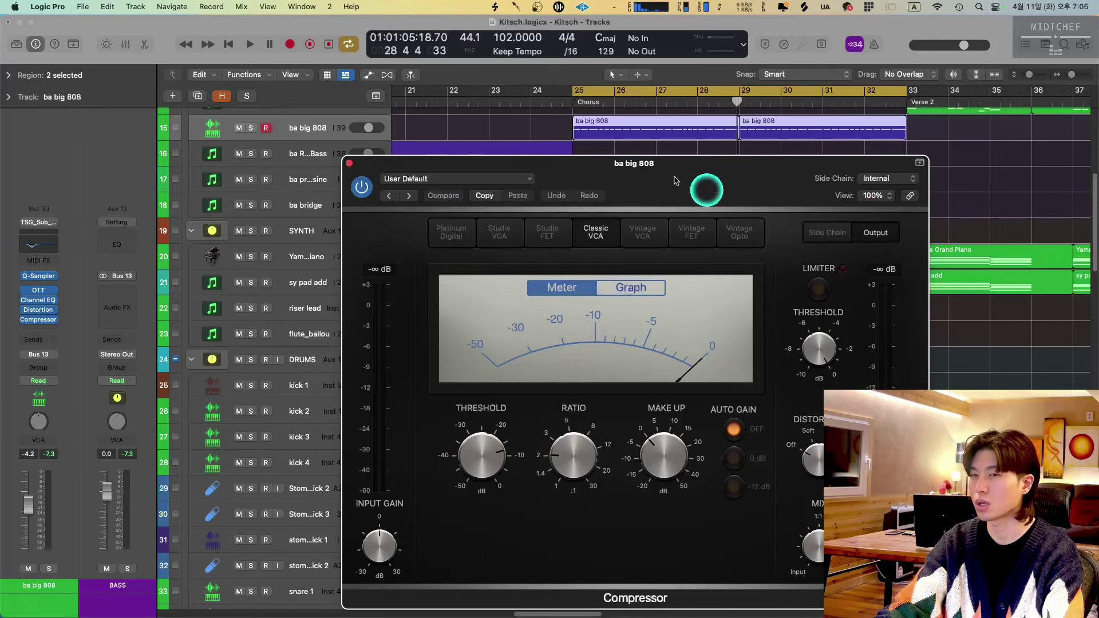
{"action": "left_click", "coordinate": [350, 164]}
{"action": "left_click", "coordinate": [669, 341]}
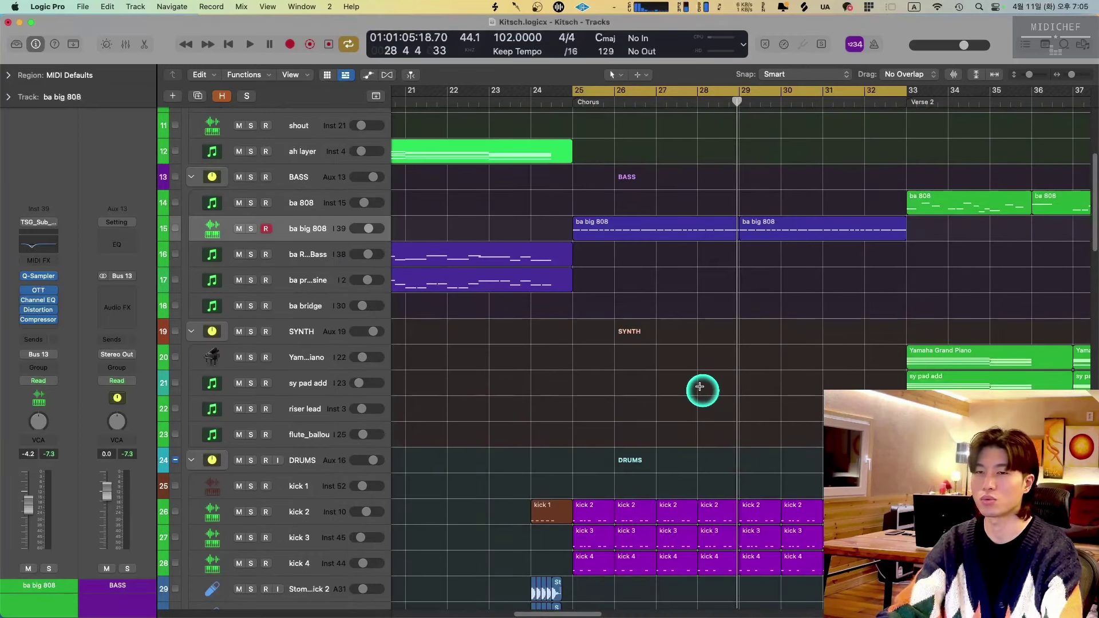
{"action": "key", "text": "z"}
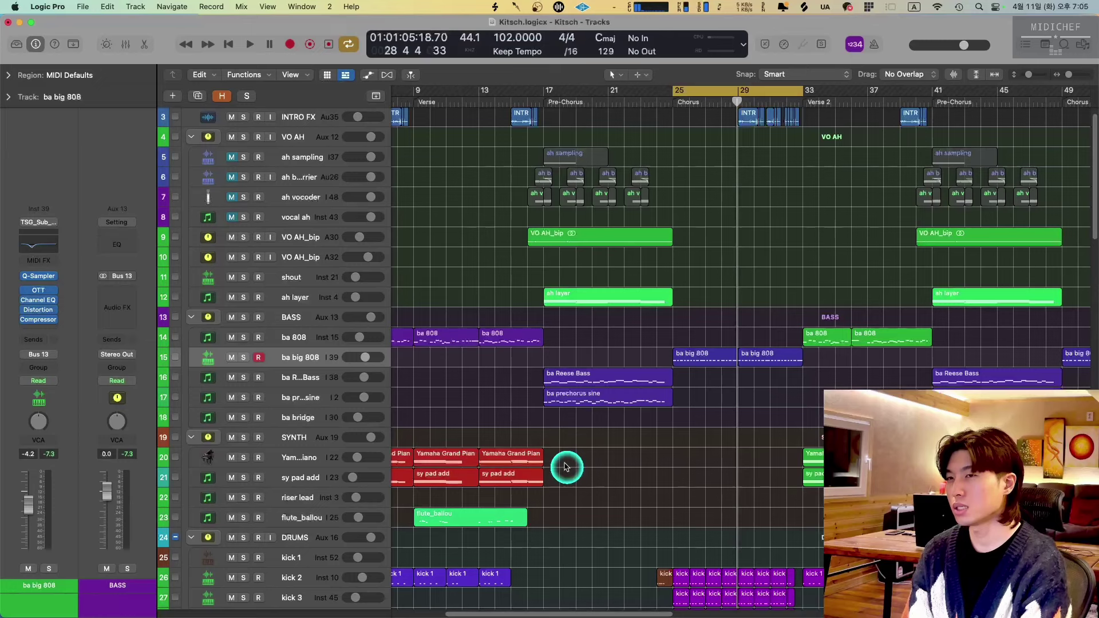